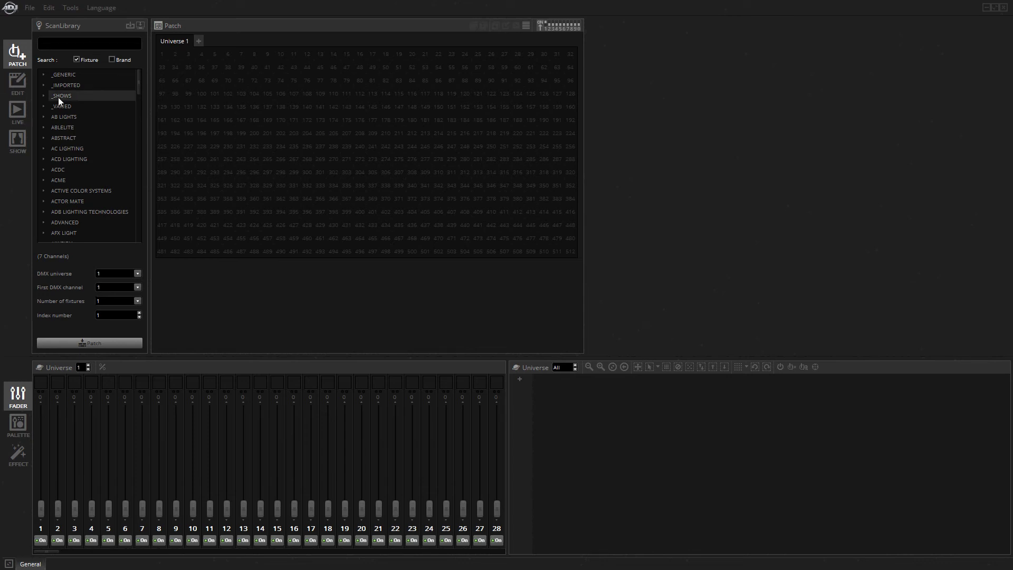
- Patch four American DJ inno pocket spot fixtures in 11-channel Mode 2, starting at channel 1
scroll(58, 97, "down", 1)
scroll(59, 97, "down", 5)
double_click(53, 138)
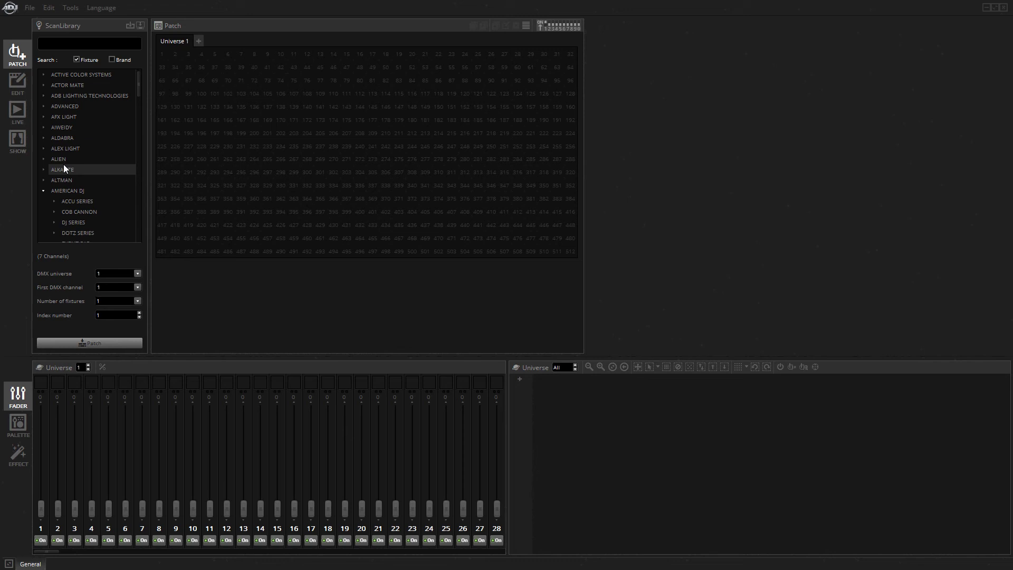
scroll(101, 141, "down", 4)
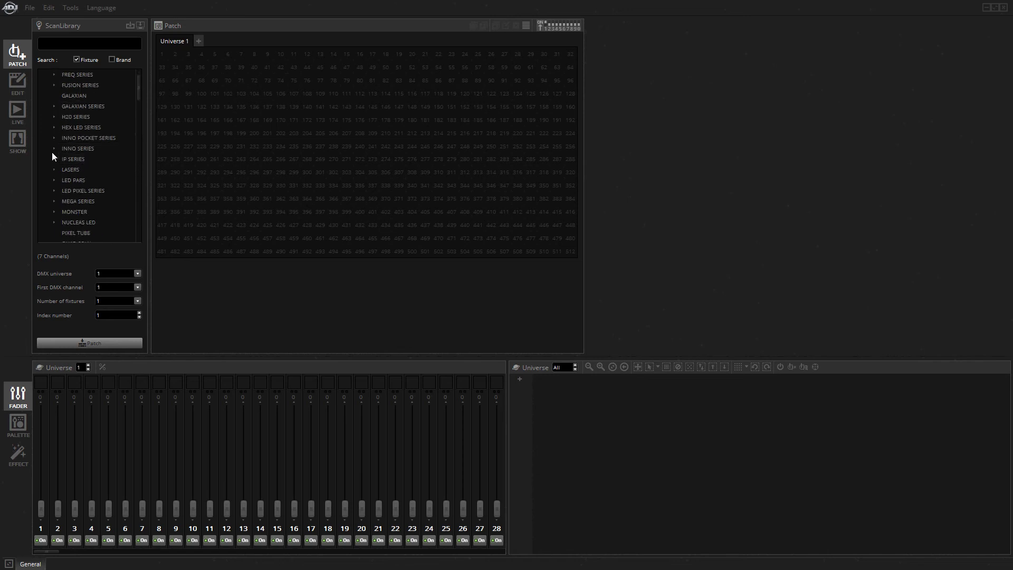
left_click(54, 138)
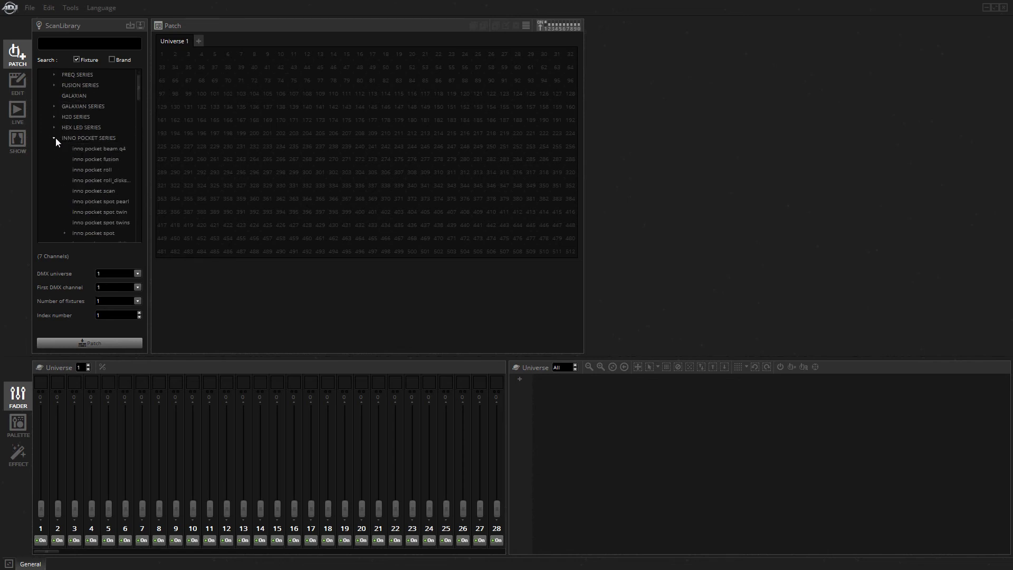
scroll(55, 137, "down", 2)
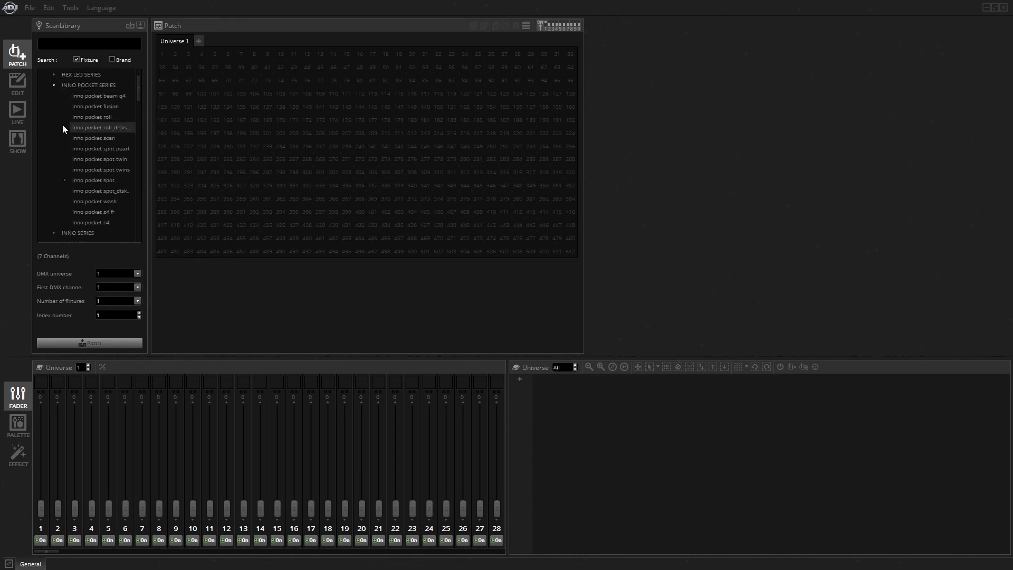
left_click(65, 180)
left_click(90, 192)
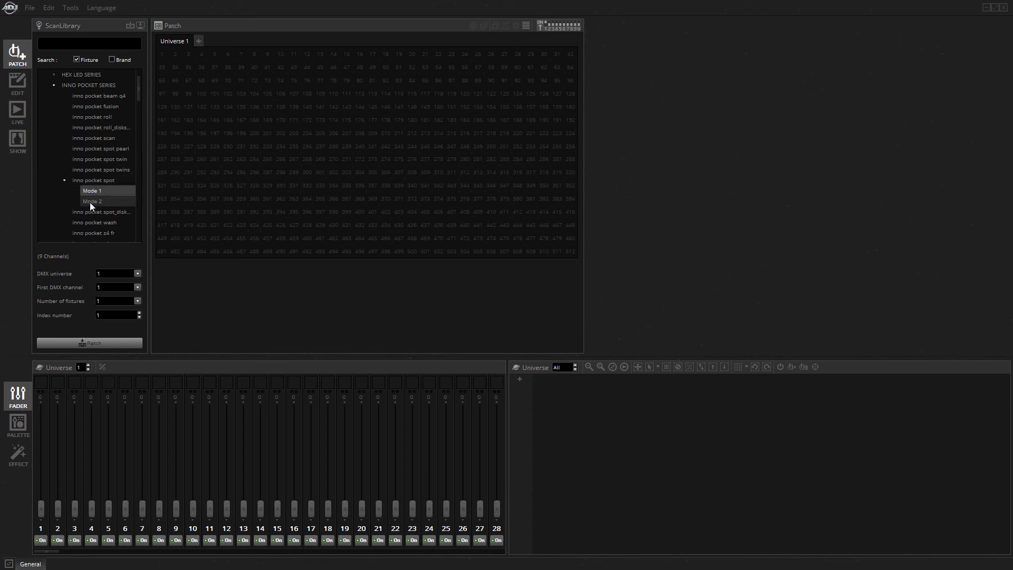
left_click(90, 201)
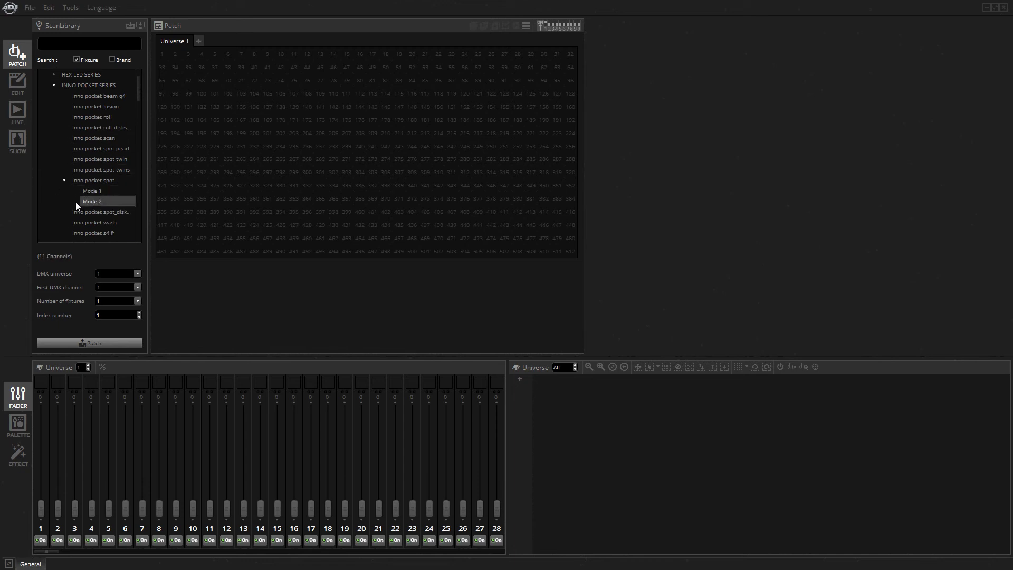
left_click(87, 342)
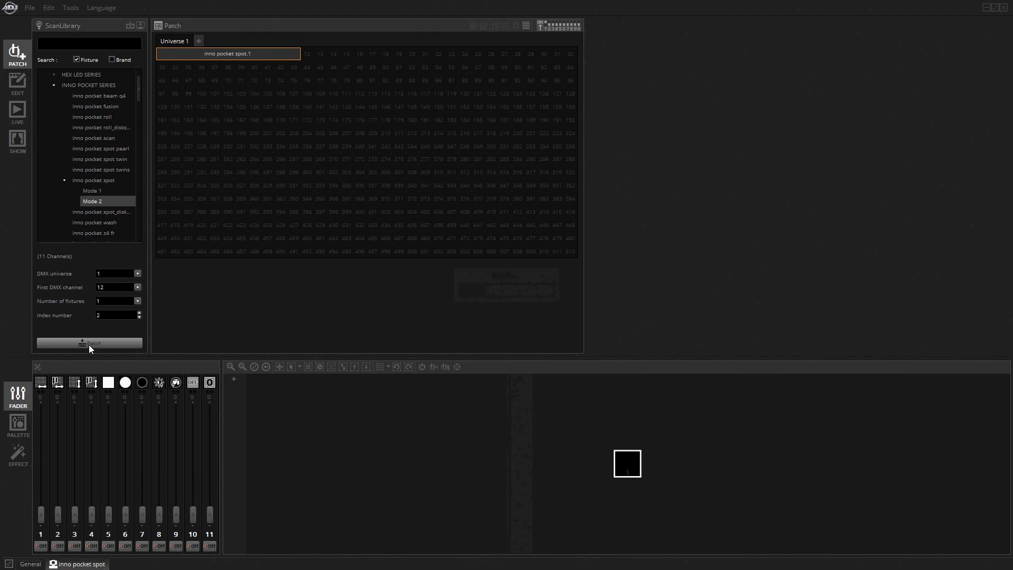
left_click(88, 343)
left_click(88, 343)
left_click(88, 343)
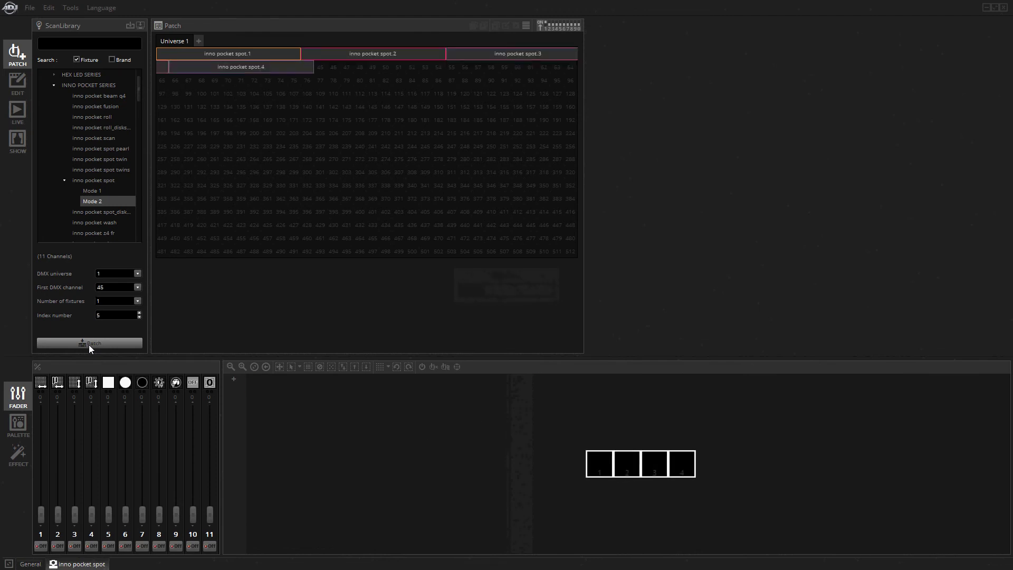
left_click(63, 181)
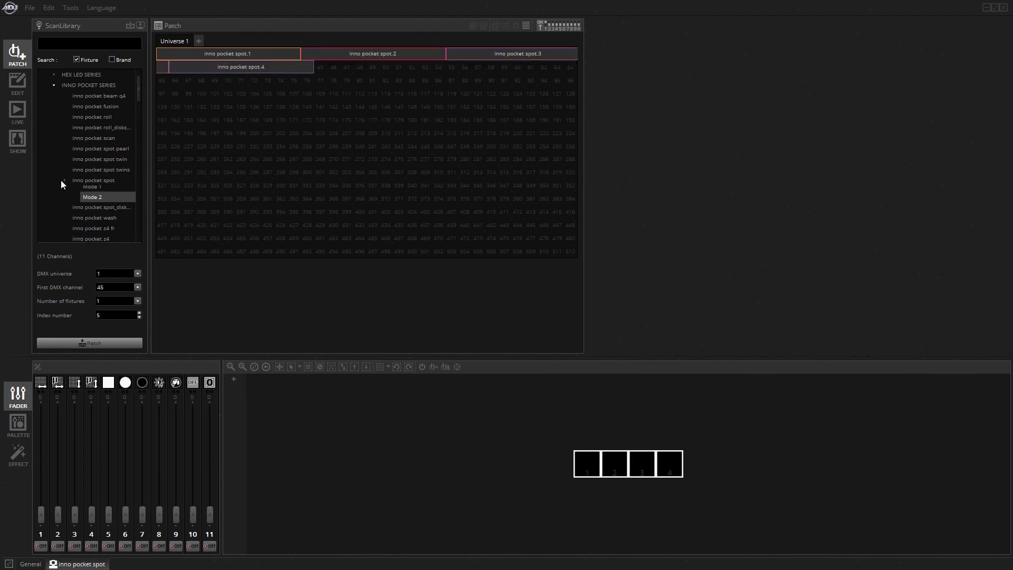
- Patch four 12p hex fixtures in 8-channel Mode 3, starting at channel 45
scroll(62, 158, "up", 1)
left_click(54, 106)
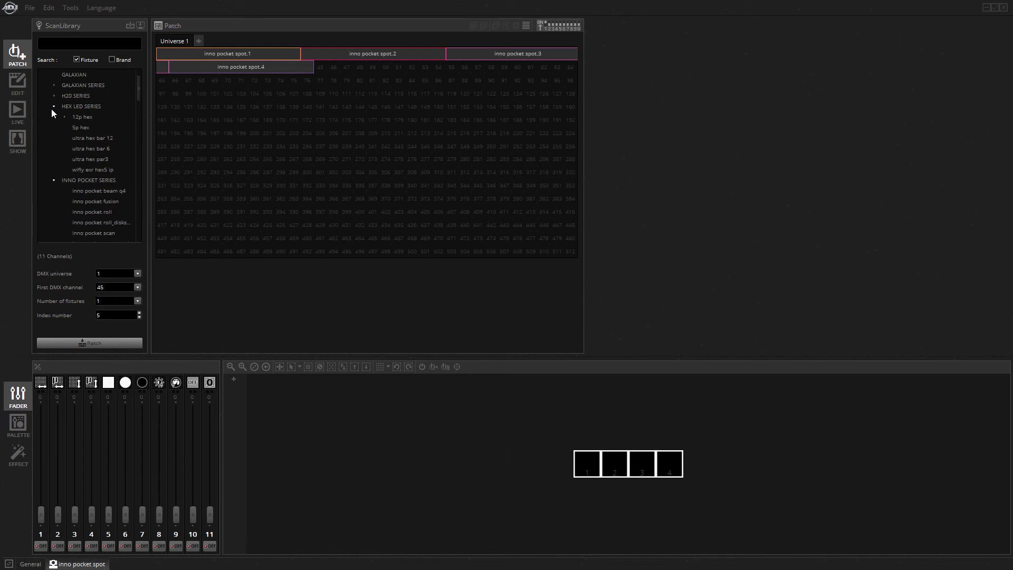
double_click(74, 116)
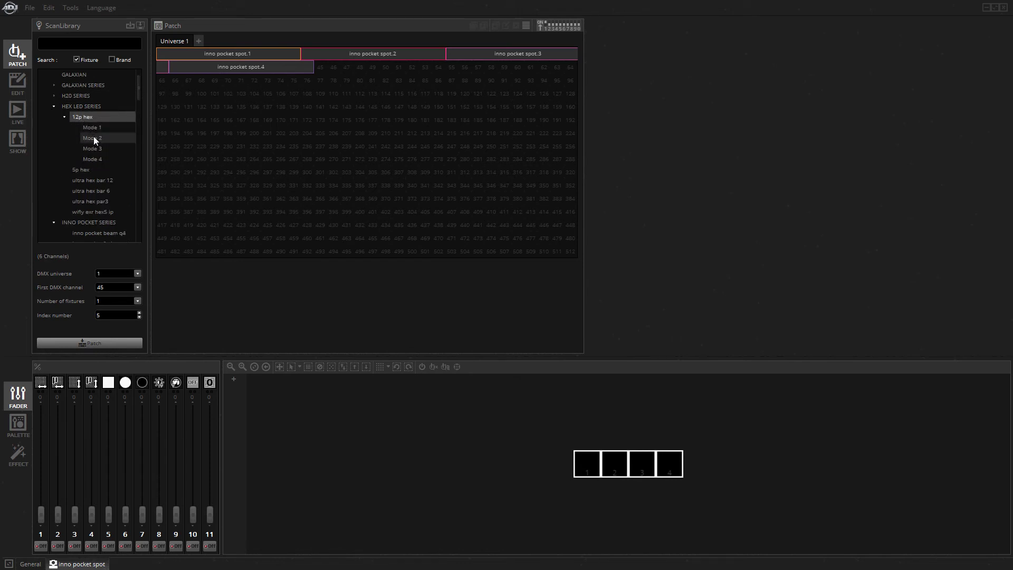
left_click(93, 138)
left_click(97, 150)
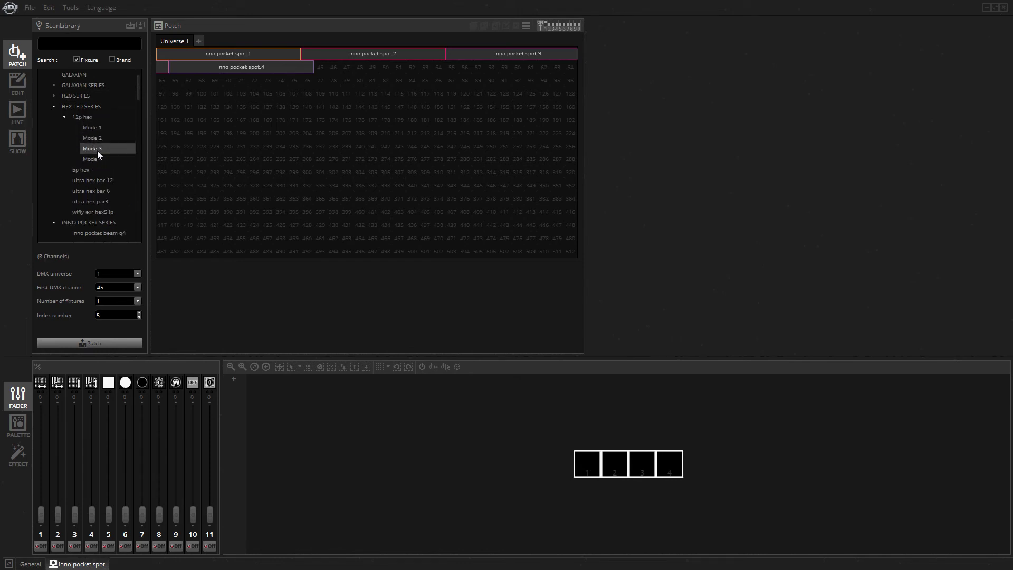
left_click(92, 340)
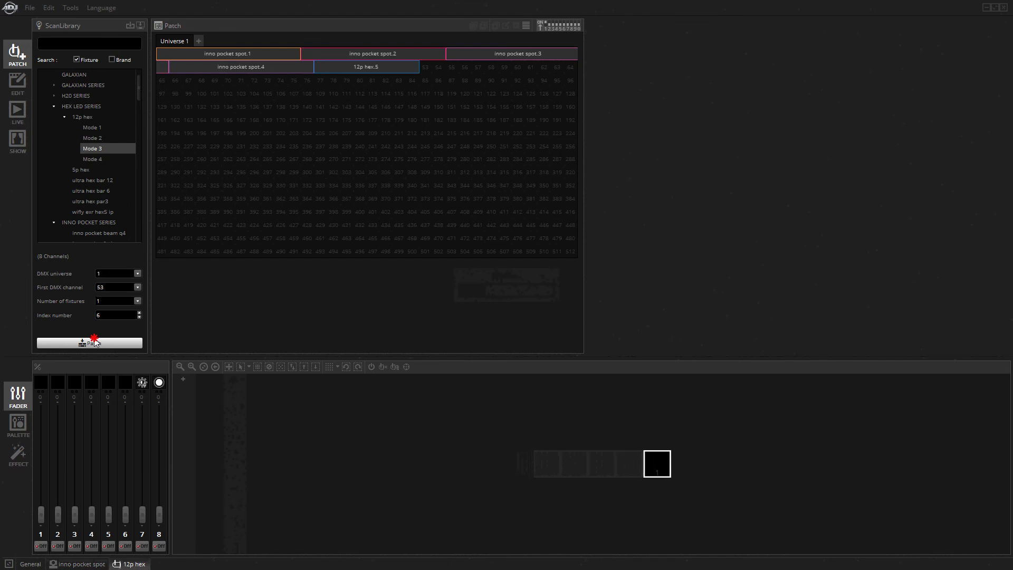
left_click(94, 342)
left_click(94, 342)
left_click(94, 342)
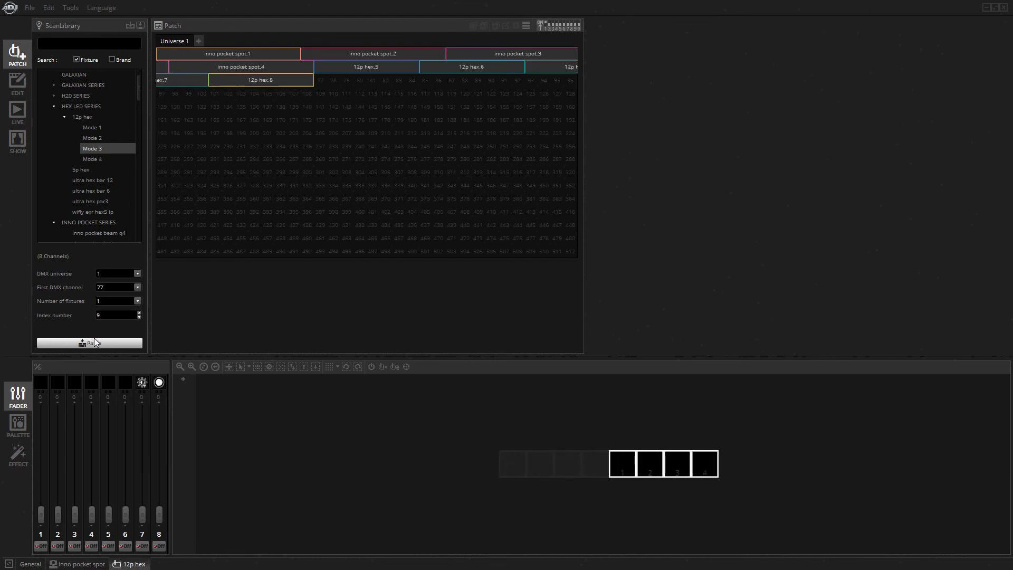
left_click(54, 107)
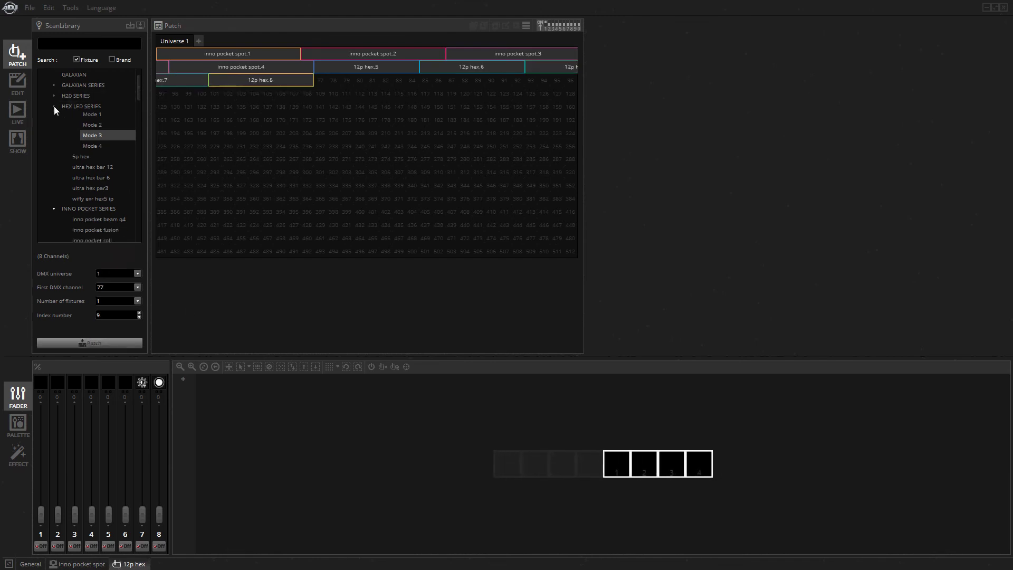
left_click(55, 114)
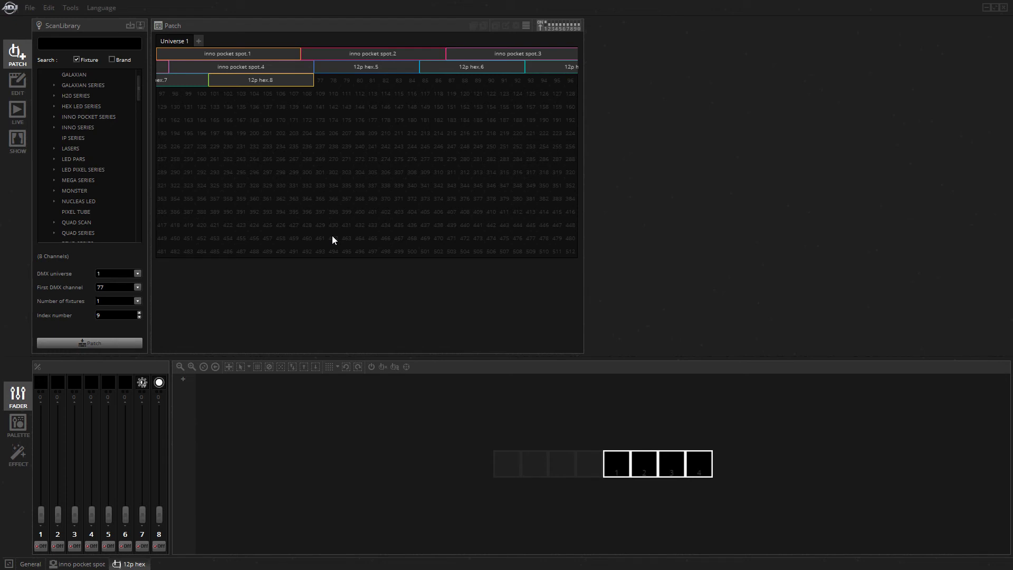
- Switch to scene editing and drag the eight fixtures into two rows of four
left_click(27, 564)
left_click(20, 87)
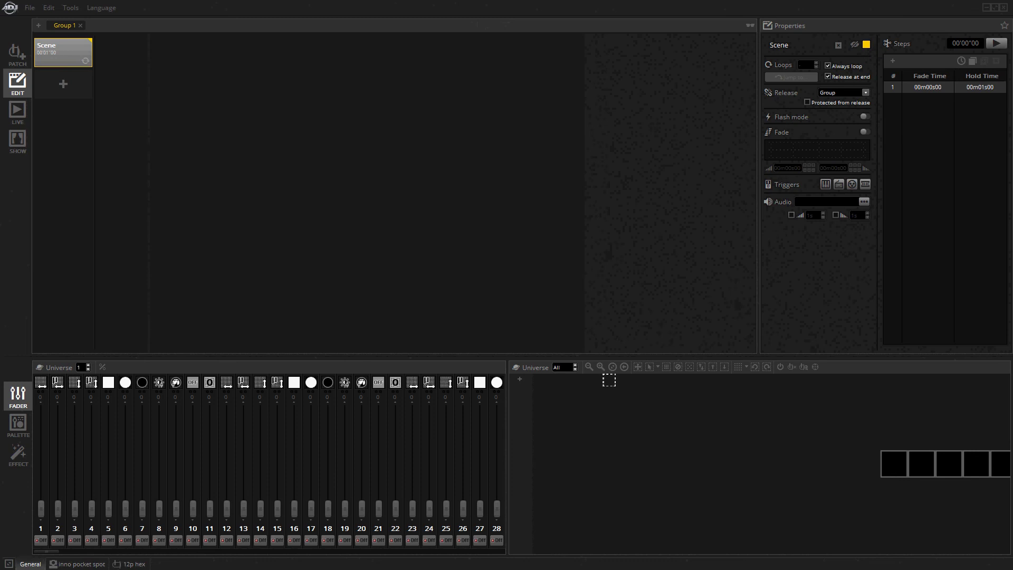
left_click(613, 366)
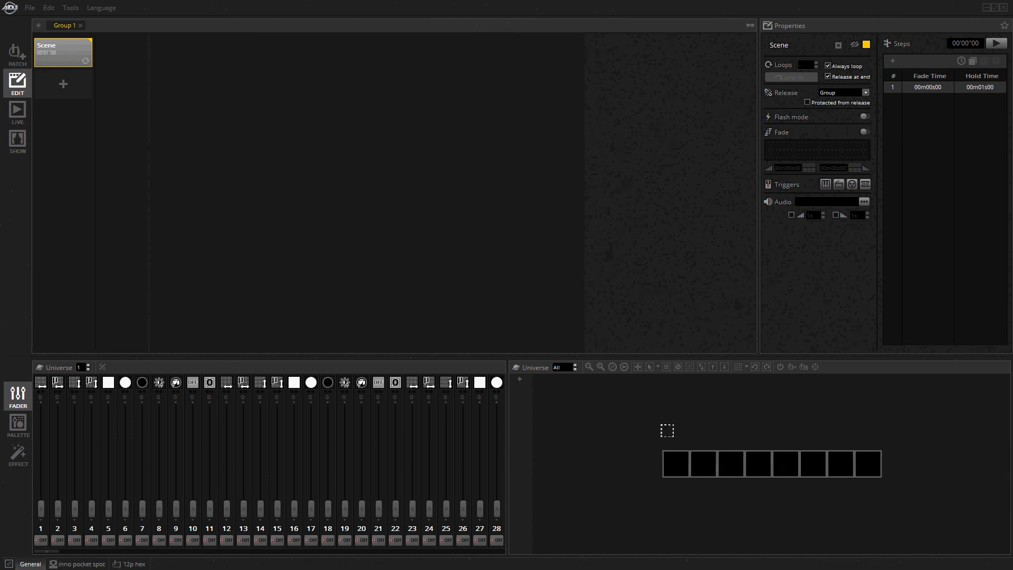
left_click_drag(660, 432, 790, 422)
left_click_drag(732, 447, 794, 470)
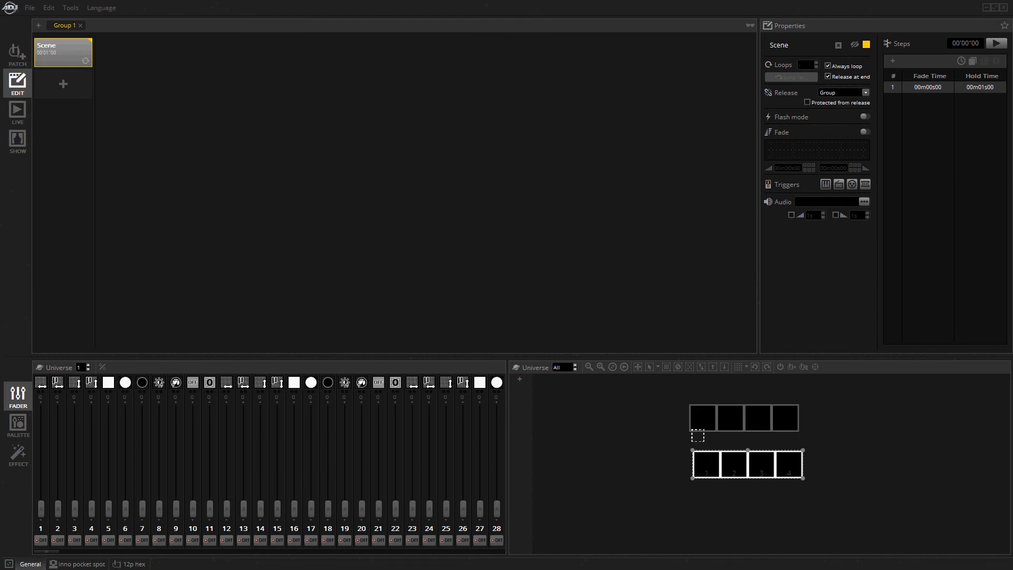
- Select the fixtures column by column, upper then lower, and centre the group in the view
left_click(708, 421)
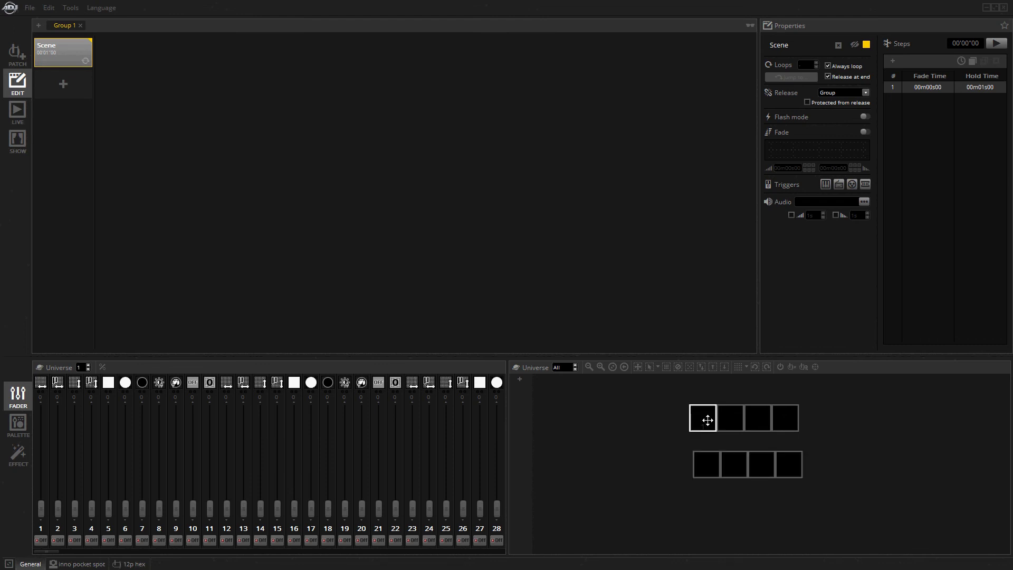
left_click(713, 463, "ctrl")
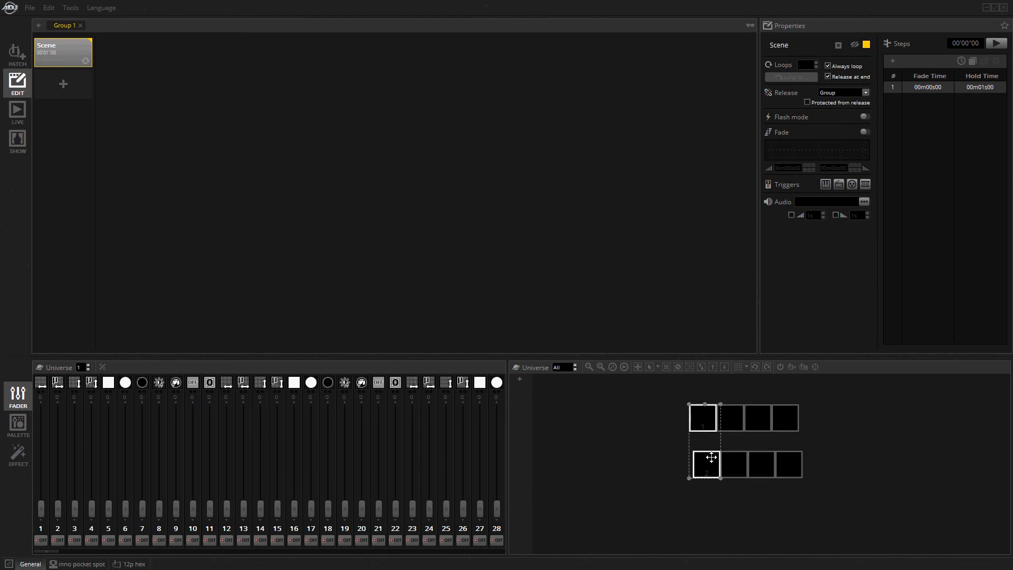
left_click(727, 416, "ctrl")
left_click(735, 463, "ctrl")
left_click(753, 423, "ctrl")
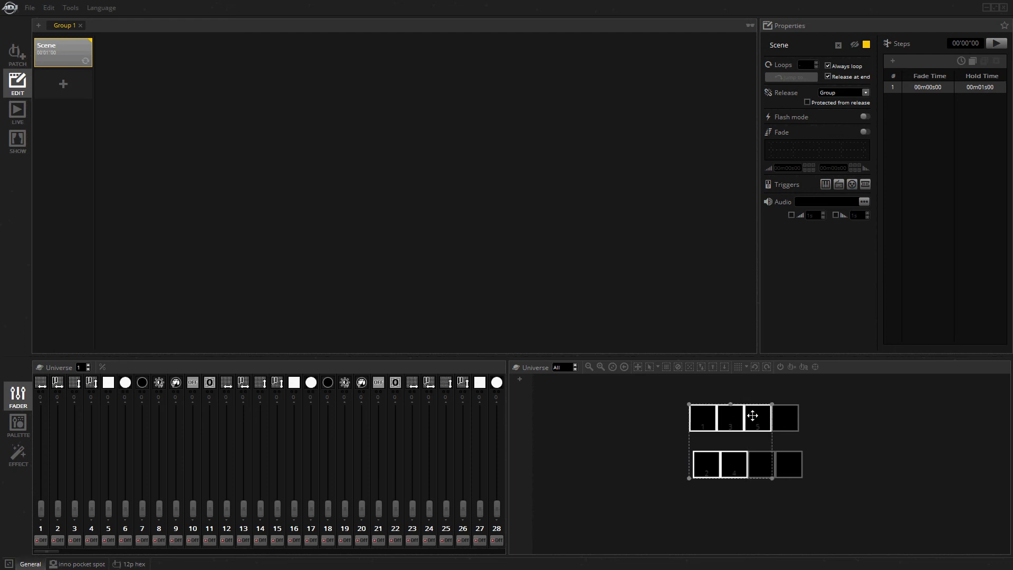
left_click(758, 455, "ctrl")
left_click(777, 413, "ctrl")
left_click(789, 454, "ctrl")
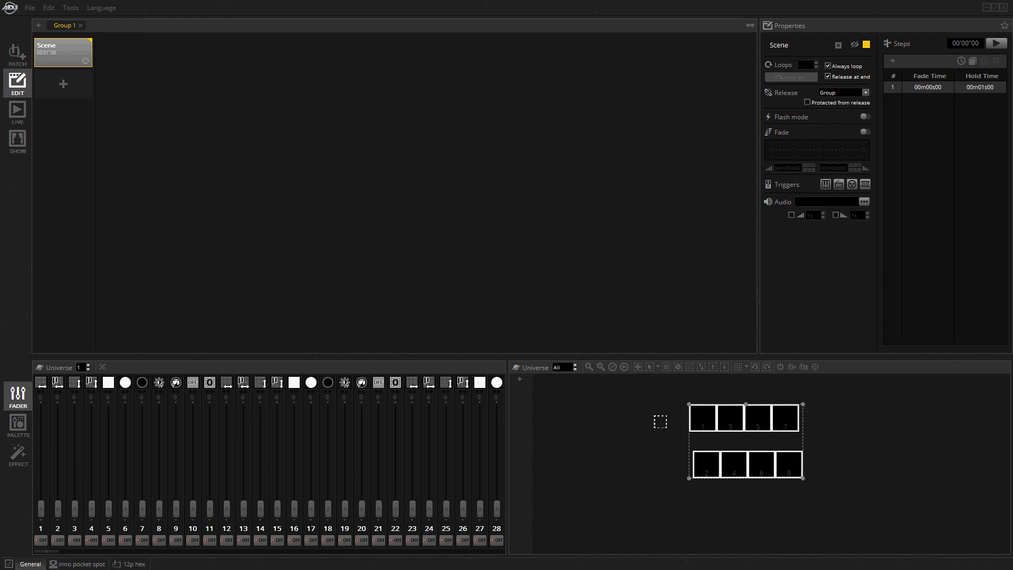
left_click(613, 367)
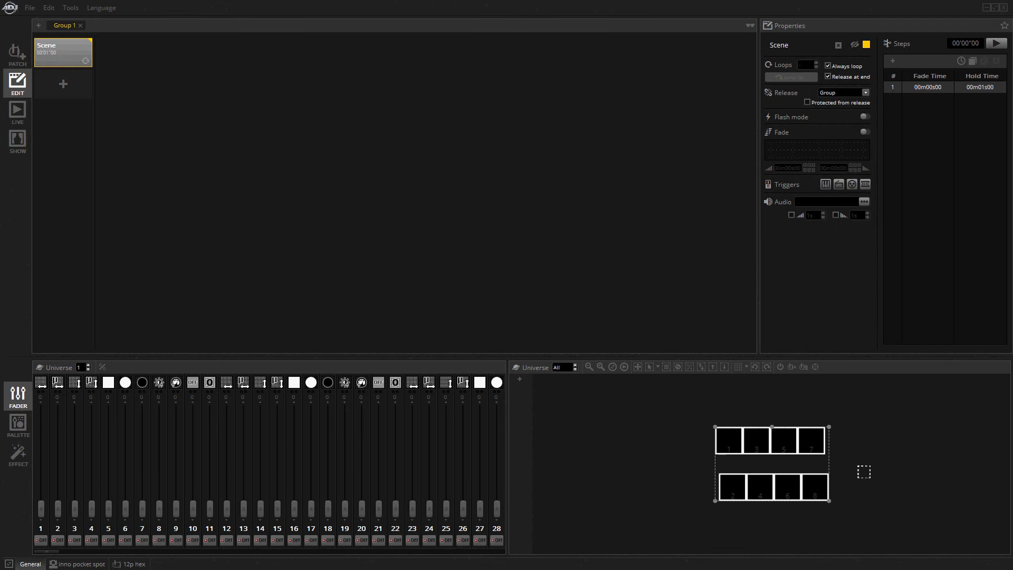
left_click(863, 472)
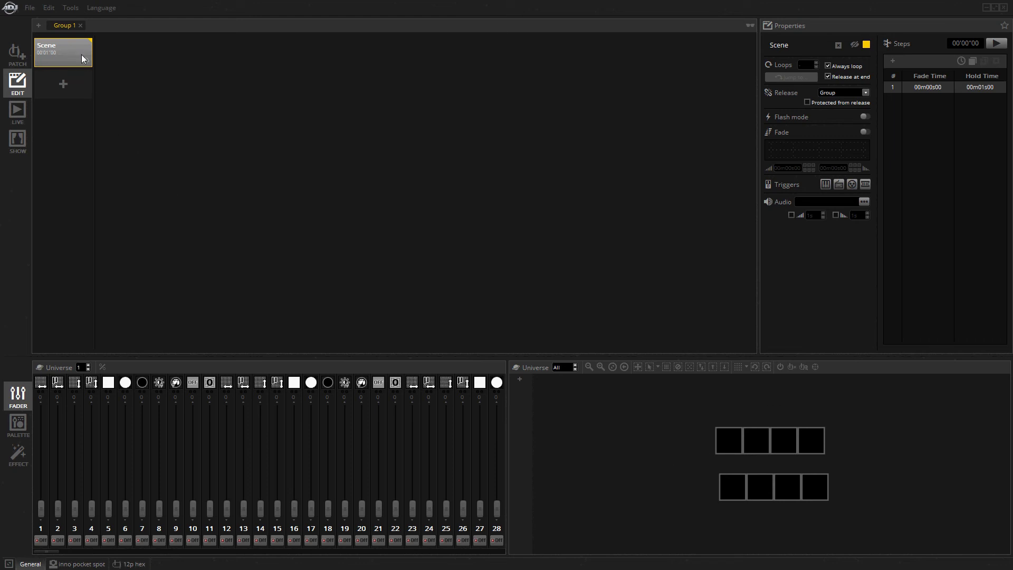
- Rename Group 1 to 'Inno Pockets'
double_click(71, 27)
key("BackSpace")
type("Inno Pockets")
- Add a second group named 'HEX LEDs' and check both groups' scenes
left_click(39, 27)
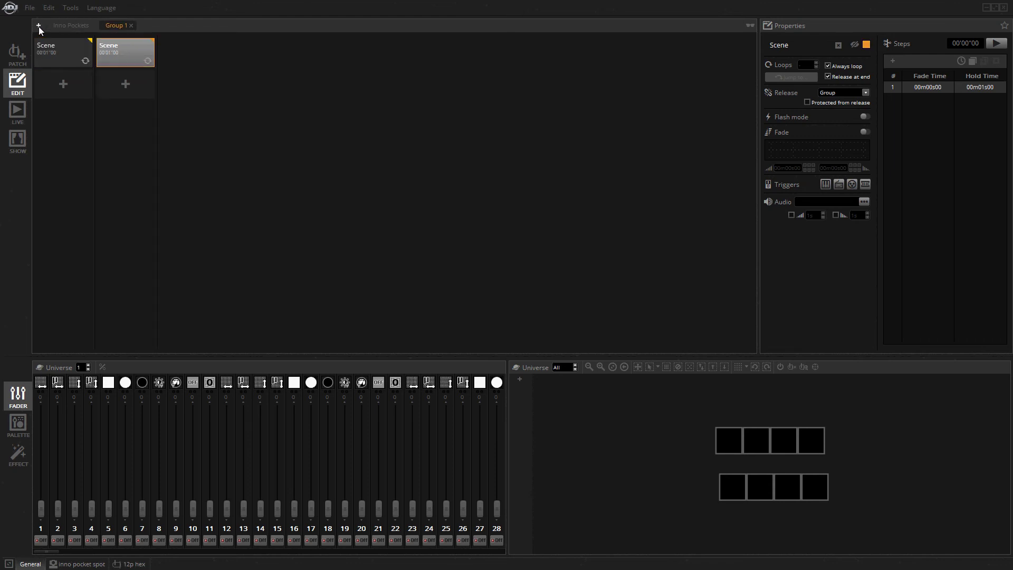
double_click(117, 25)
type("HEX Leds")
key("BackSpace")
key("BackSpace")
key("BackSpace")
type("EDs")
left_click(71, 23)
left_click(118, 25)
left_click(85, 25)
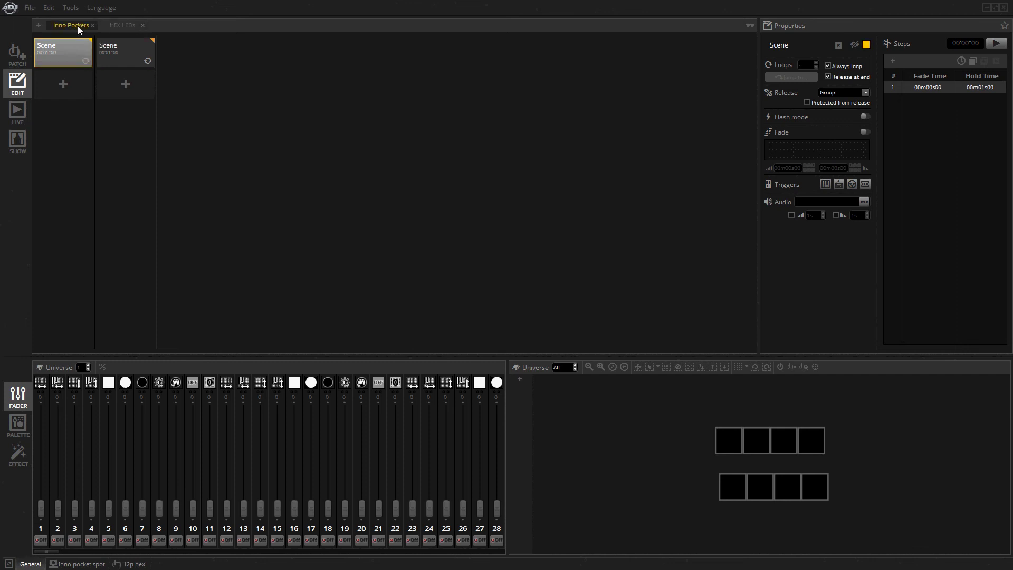
left_click(126, 24)
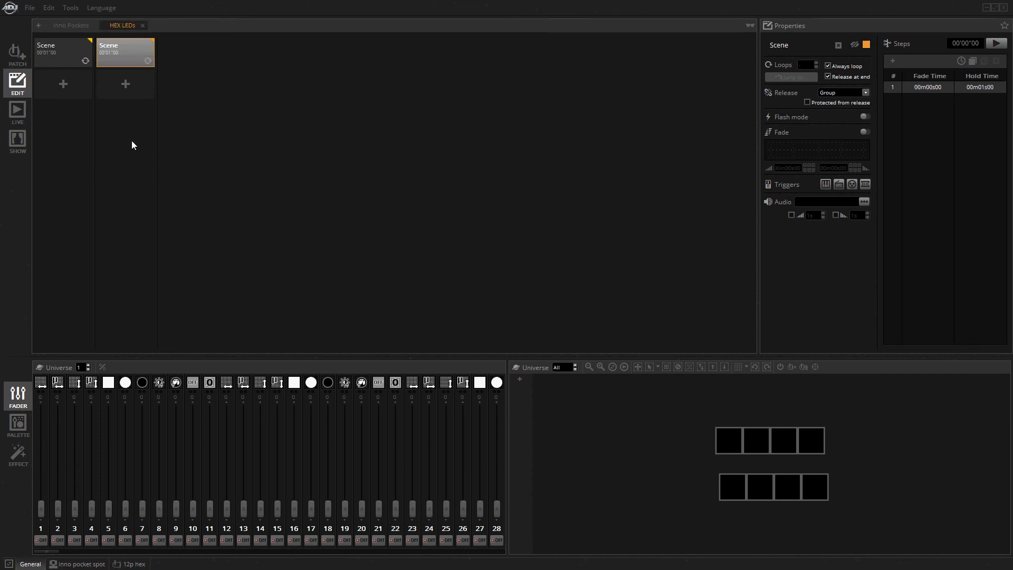
left_click(72, 25)
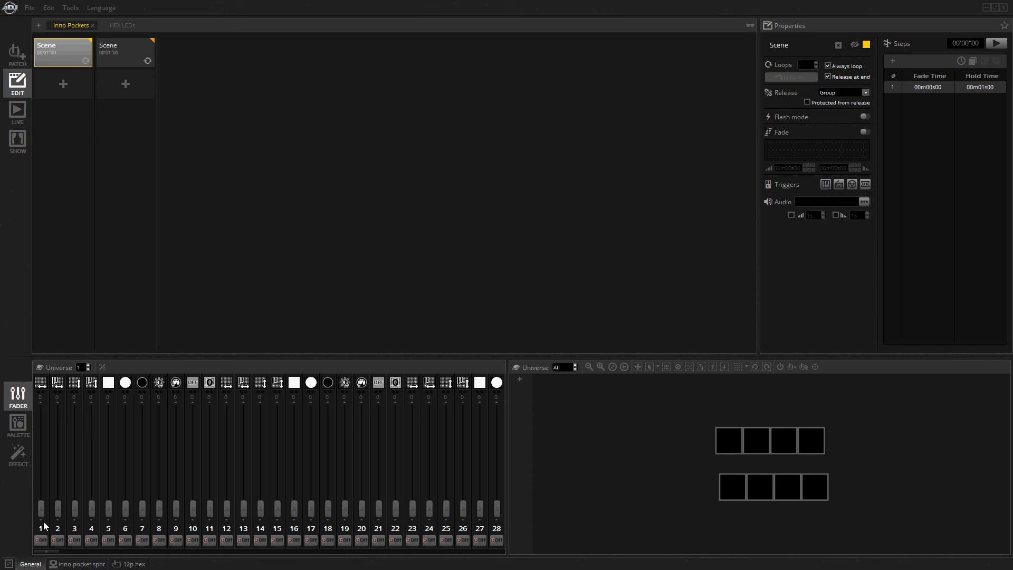
- Light the four inno pocket spots in open white, centre pan/tilt, and fine-tune their aim
left_click(74, 564)
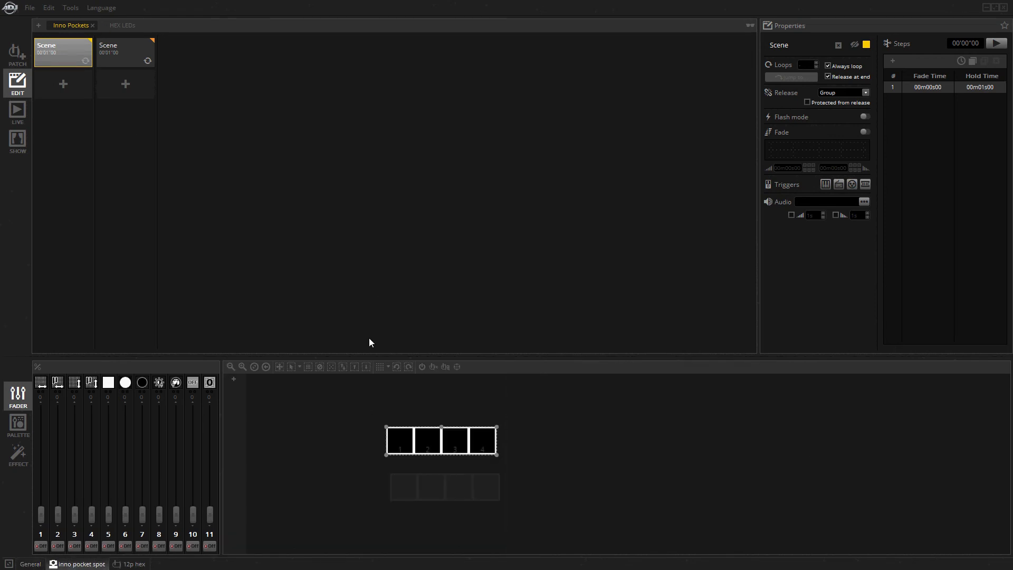
left_click(446, 367)
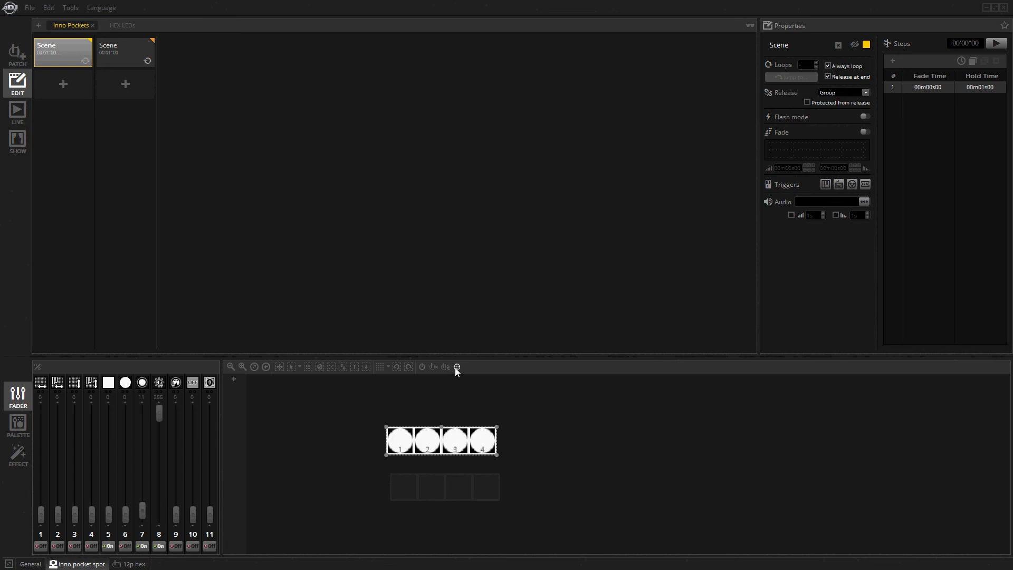
left_click(457, 368)
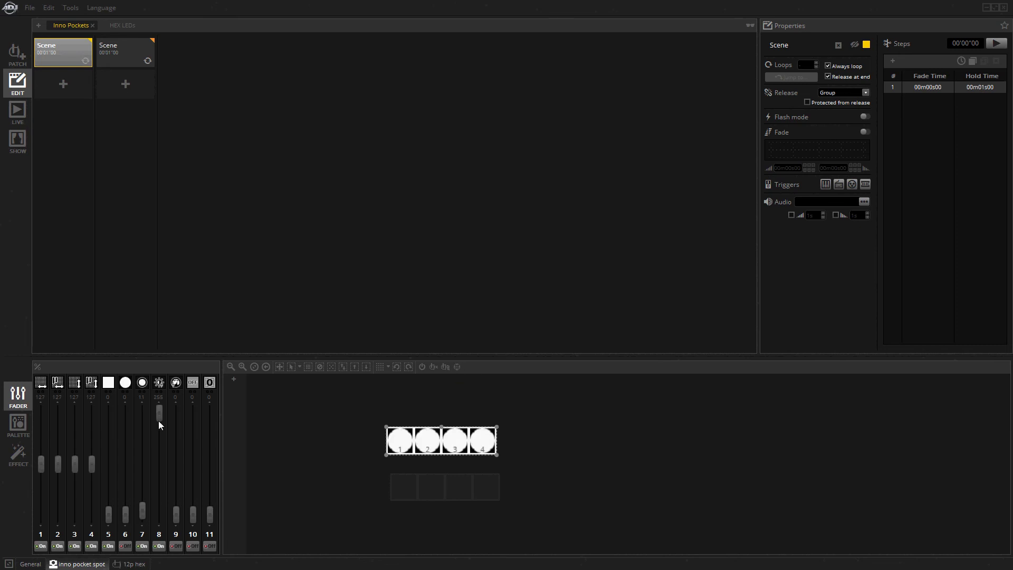
left_click(18, 424)
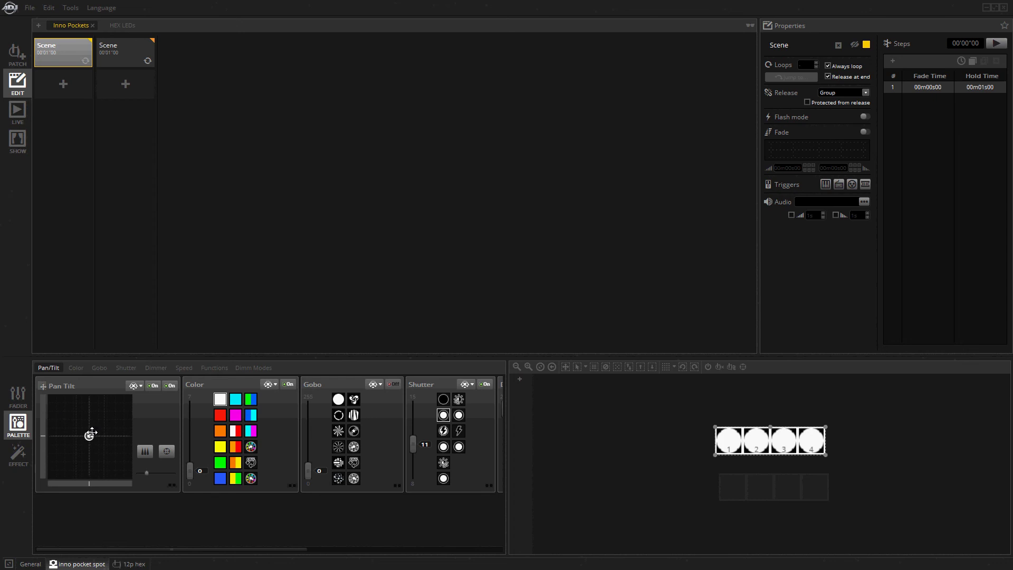
mouse_move(89, 436)
left_mouse_down()
mouse_move(86, 453)
mouse_move(89, 442)
left_mouse_up()
left_click(675, 448)
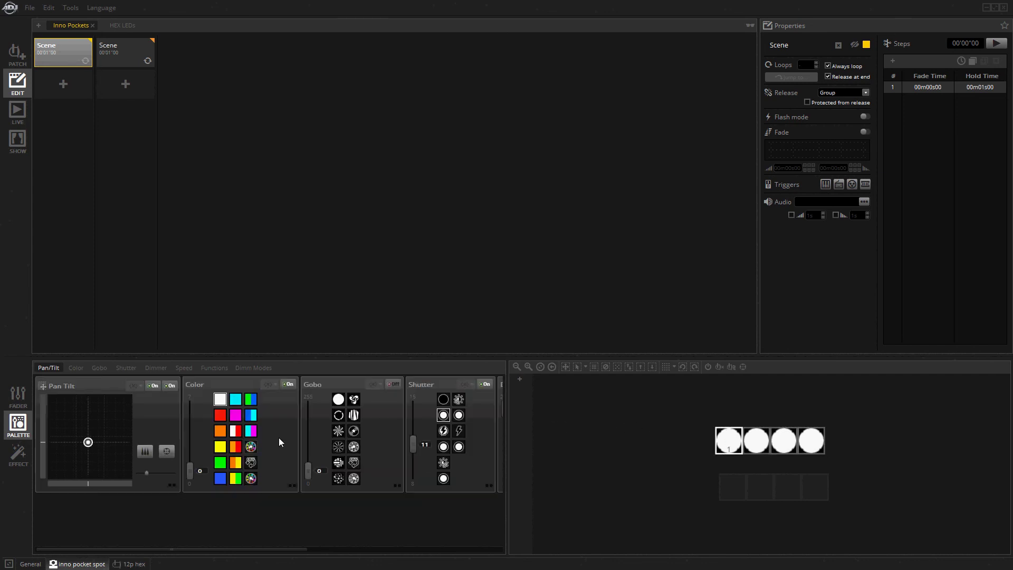
left_click_drag(88, 442, 83, 440)
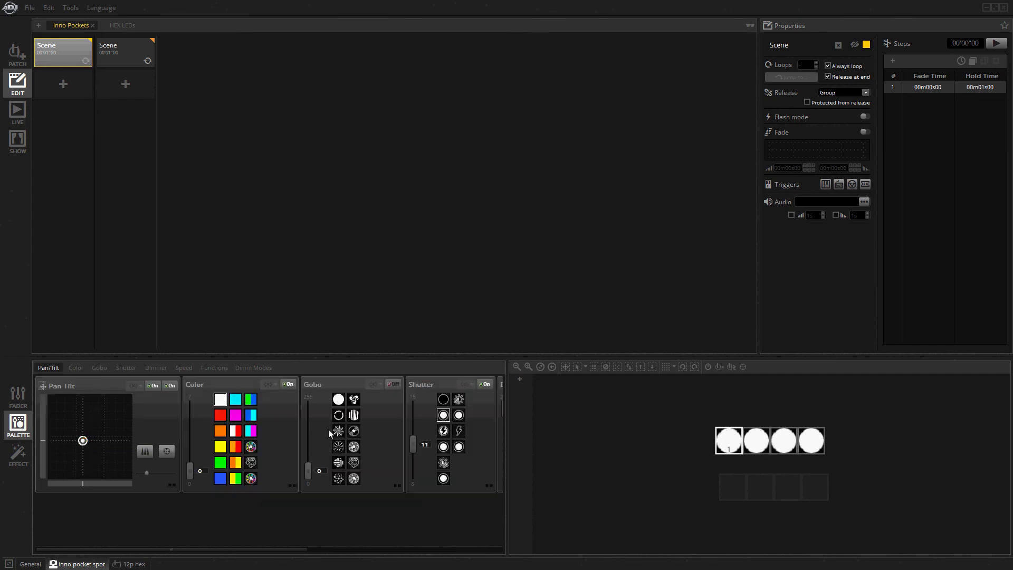
key("Right")
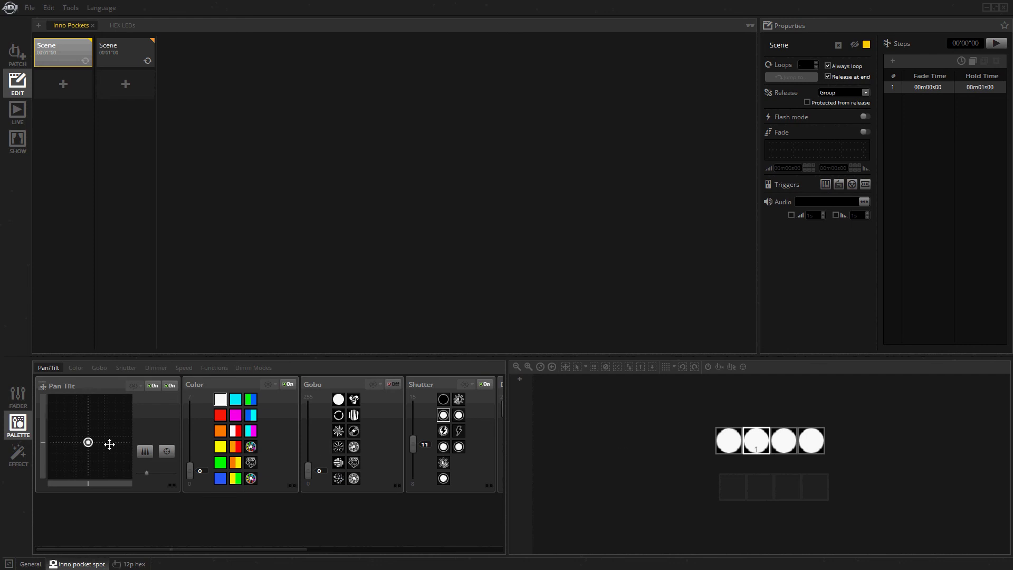
left_click_drag(88, 442, 93, 442)
- Make all four spots orange with a ring gobo, then add Scene 2
left_click_drag(696, 408, 835, 443)
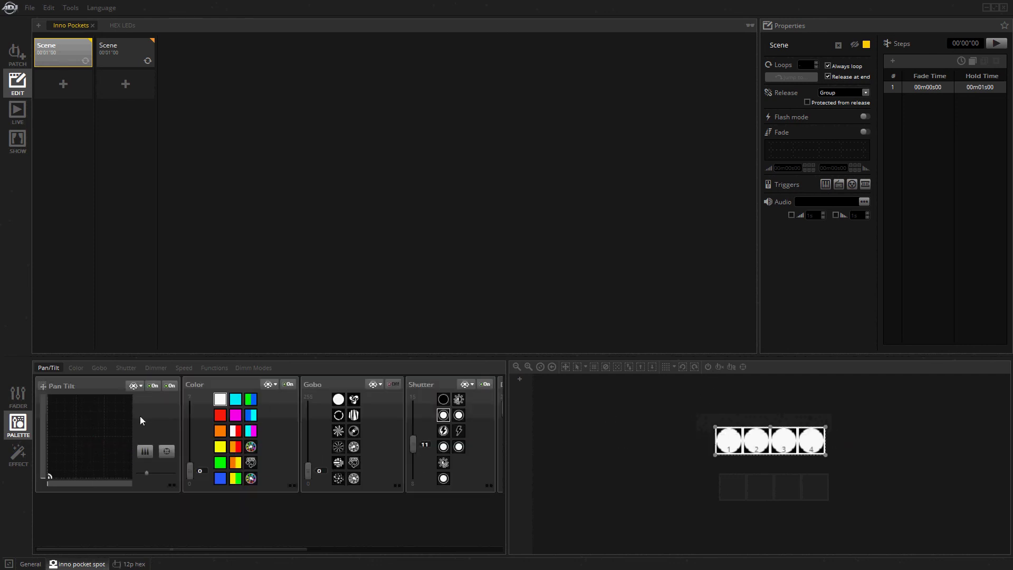
left_click(221, 432)
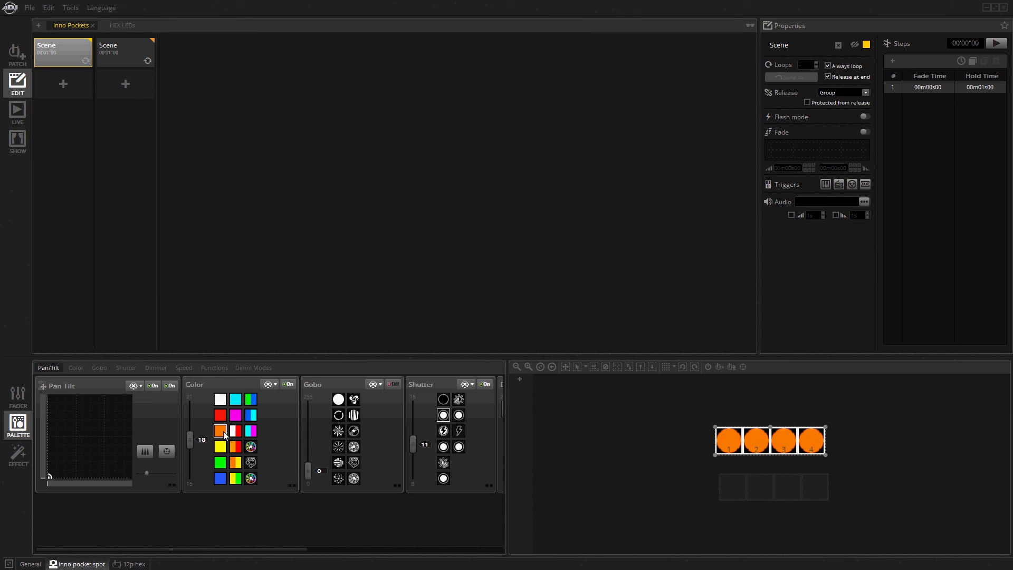
left_click(338, 416)
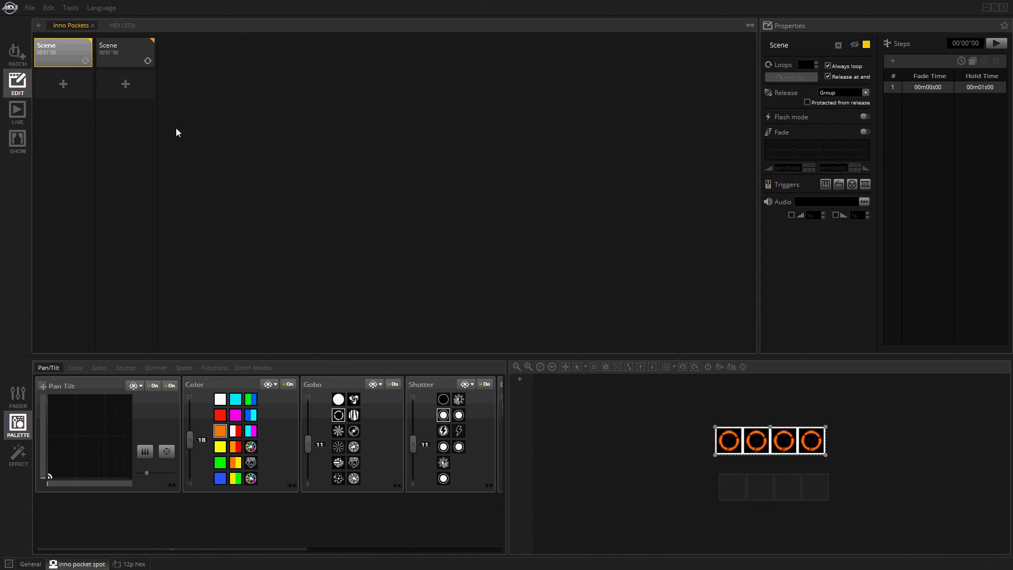
left_click(63, 85)
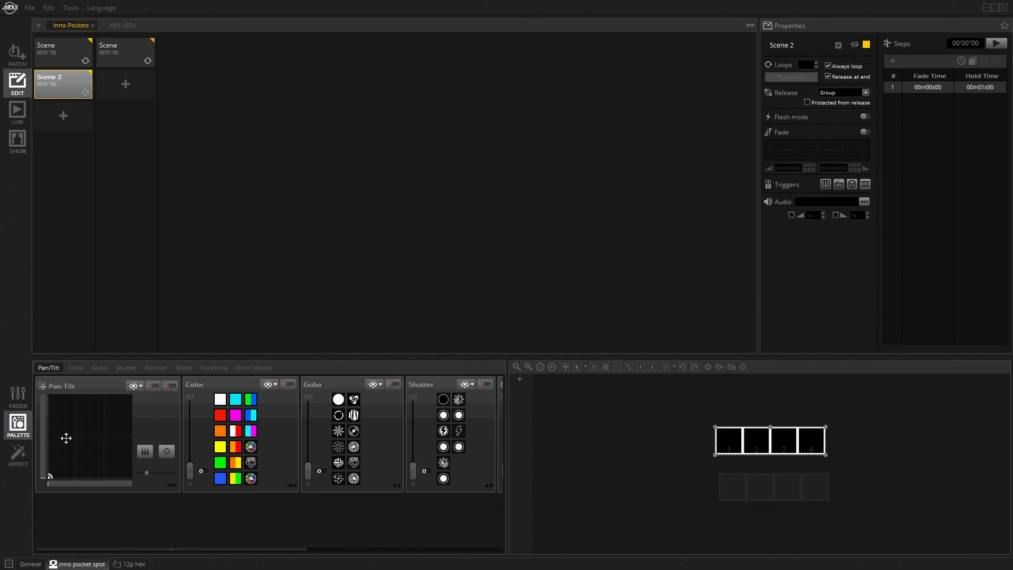
- Light Scene 2's four spots in open white, centre pan/tilt, and lower their aim
left_click(731, 367)
left_click(167, 452)
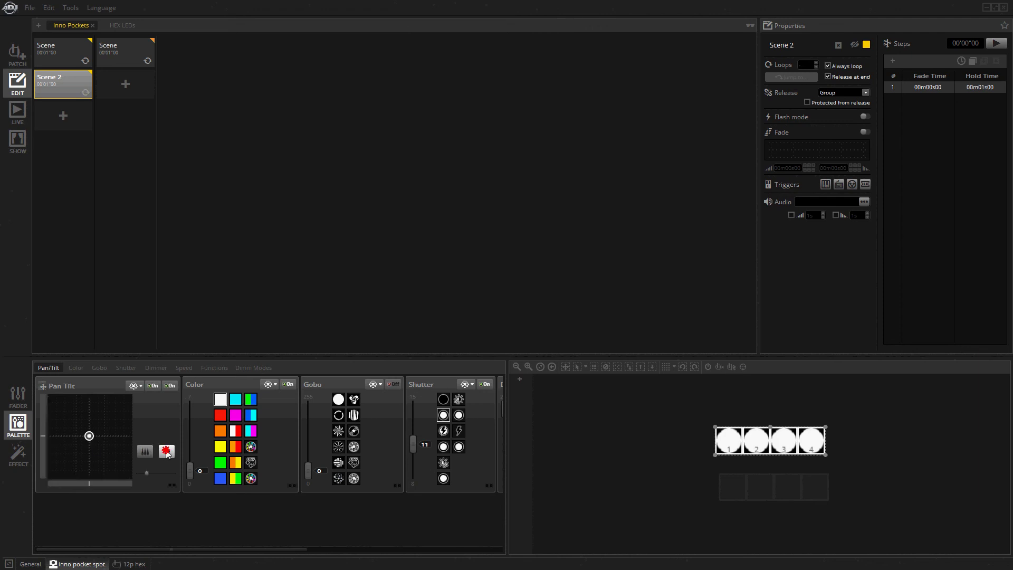
left_click_drag(89, 436, 88, 445)
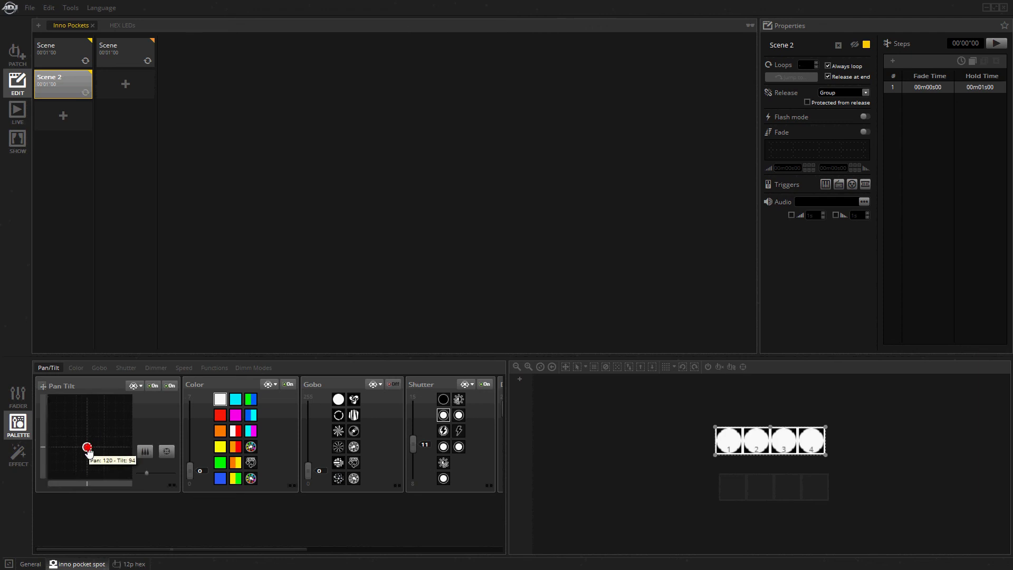
left_click(135, 386)
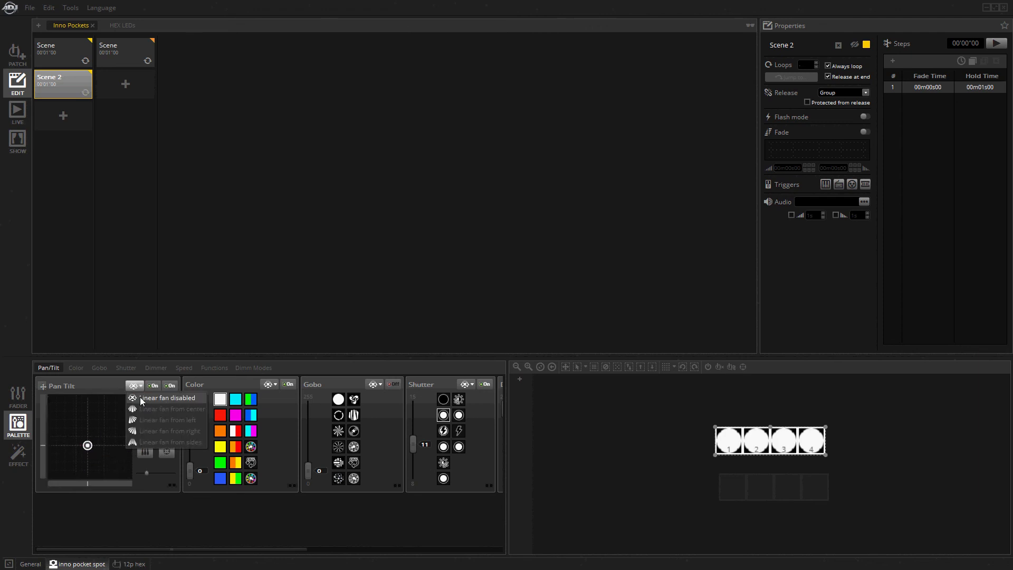
- Fan the pan/tilt linearly from the left and switch the colour fan to linear
left_click(155, 421)
left_click_drag(103, 453, 123, 453)
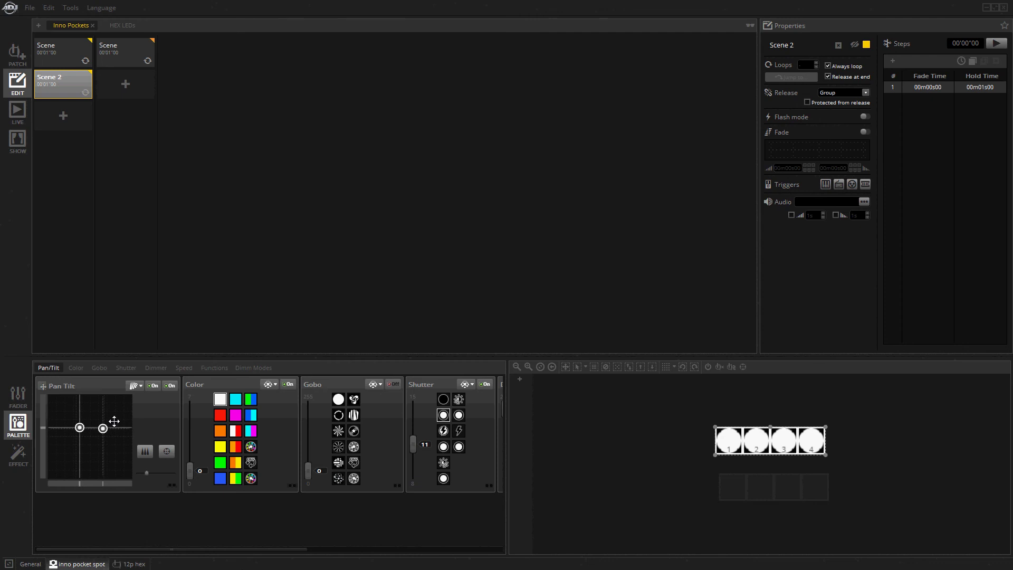
left_click(275, 383)
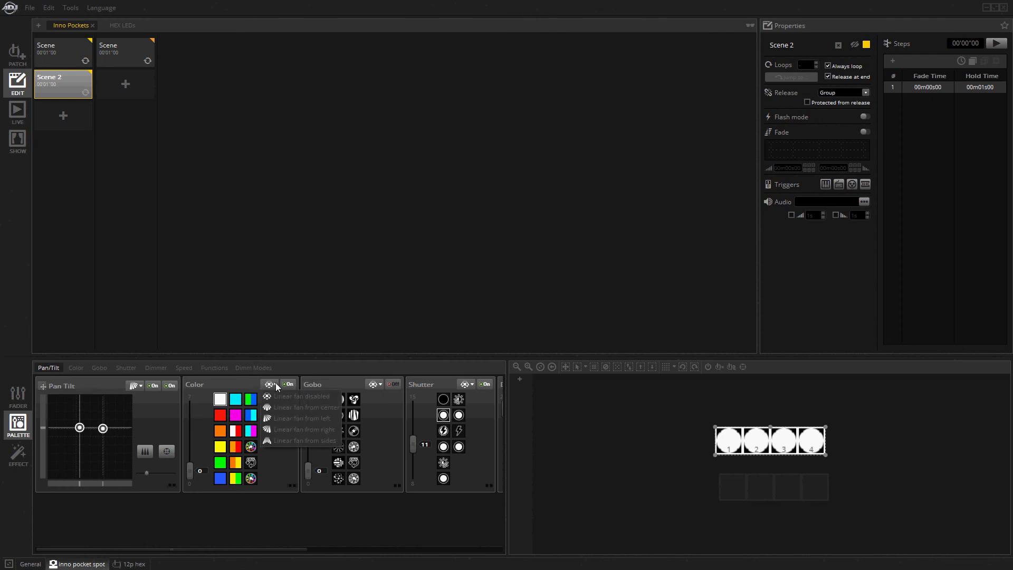
left_click(300, 420)
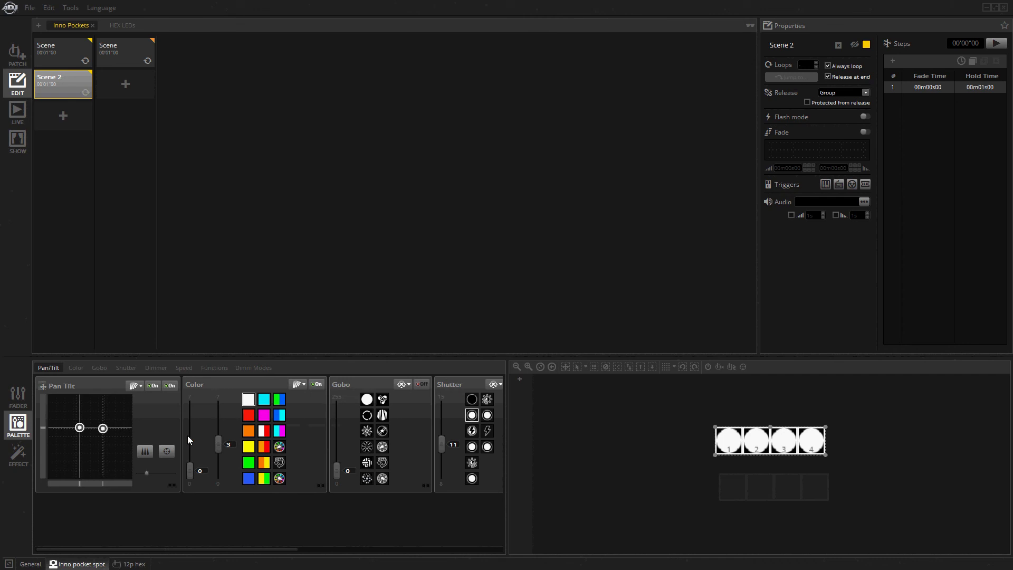
- Adjust the colour fan's start and end values, trying orange and blue, ending on red
left_click_drag(188, 471, 200, 426)
left_click(249, 431)
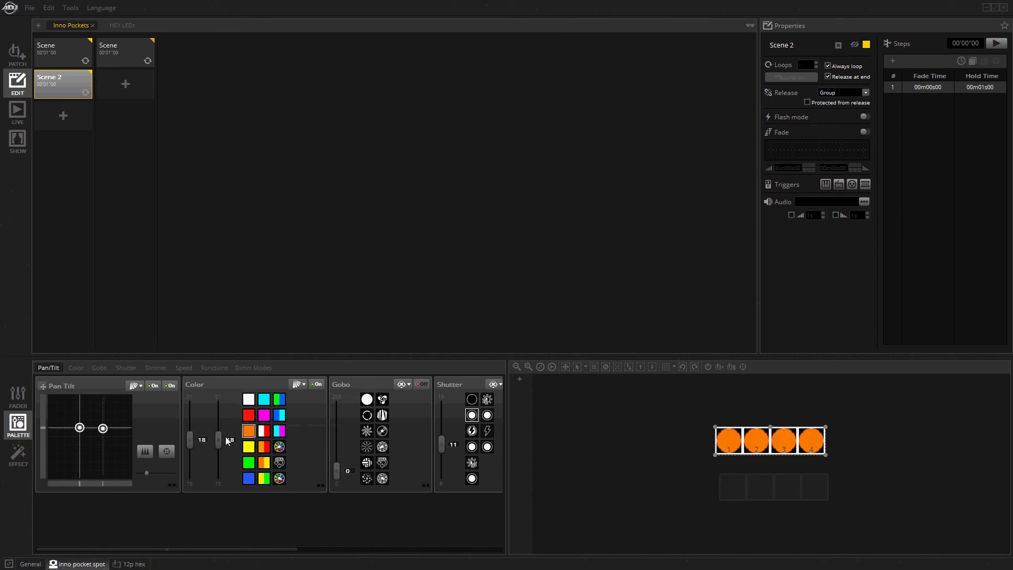
left_click_drag(221, 442, 224, 464)
left_click(249, 478)
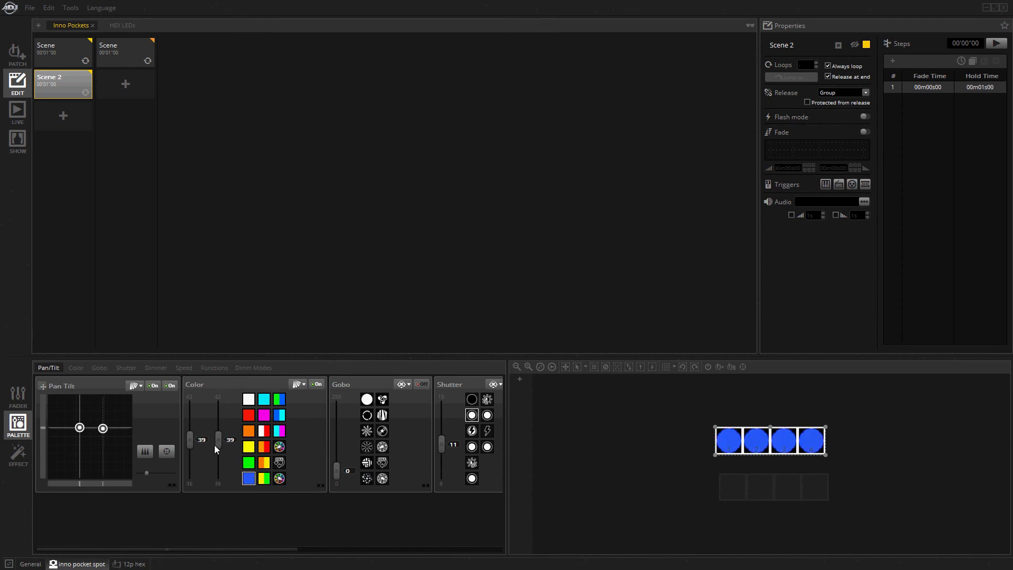
left_click_drag(222, 449, 220, 460)
left_click(303, 385)
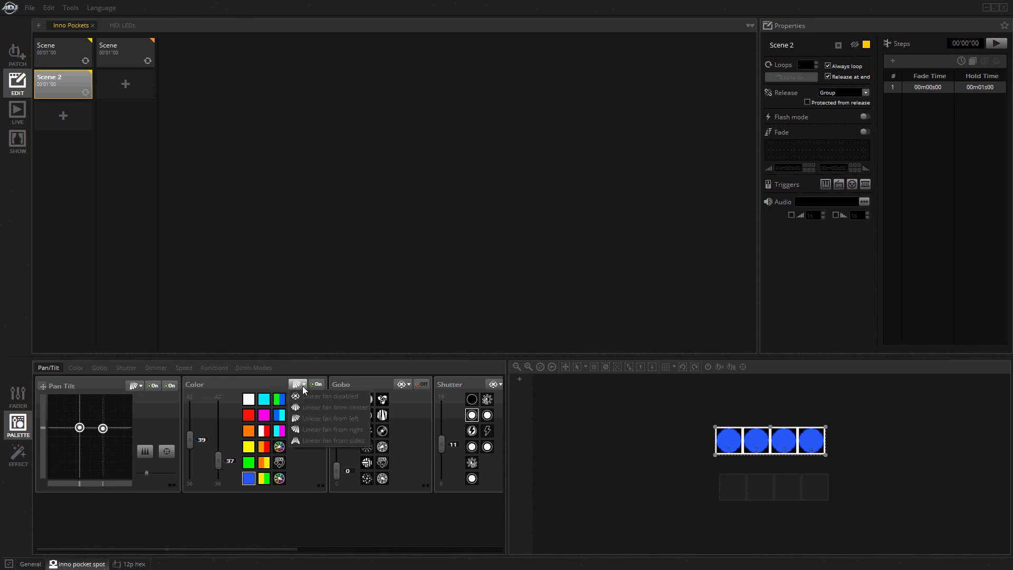
left_click(311, 420)
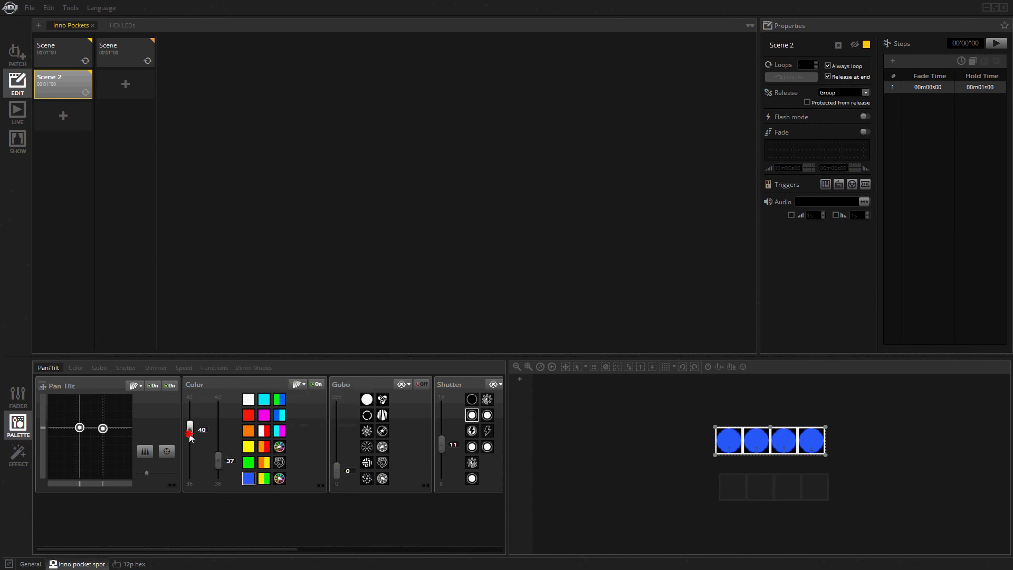
left_click_drag(191, 433, 192, 407)
left_click(250, 416)
left_click(249, 478)
left_click_drag(220, 456, 218, 409)
left_click(243, 412)
- Disable the colour fan and make all four spots blue with a starburst gobo
left_click(302, 386)
left_click(313, 398)
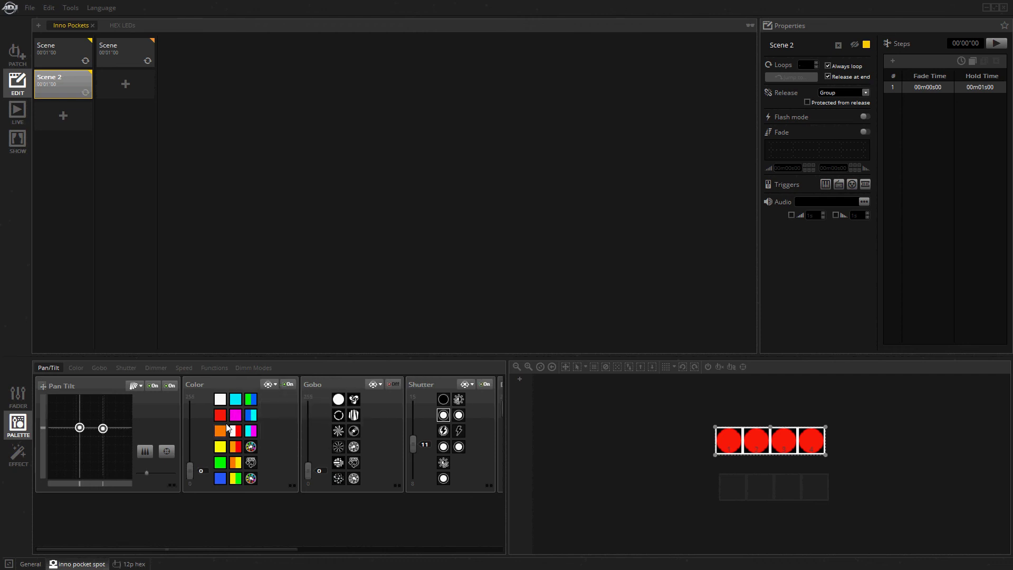
left_click(220, 416)
left_click(220, 431)
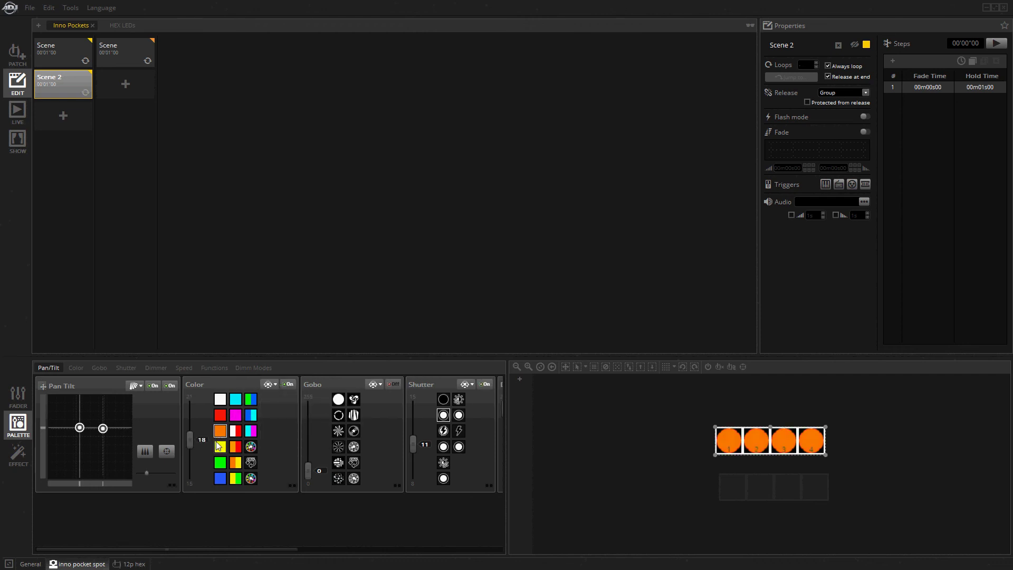
left_click(220, 478)
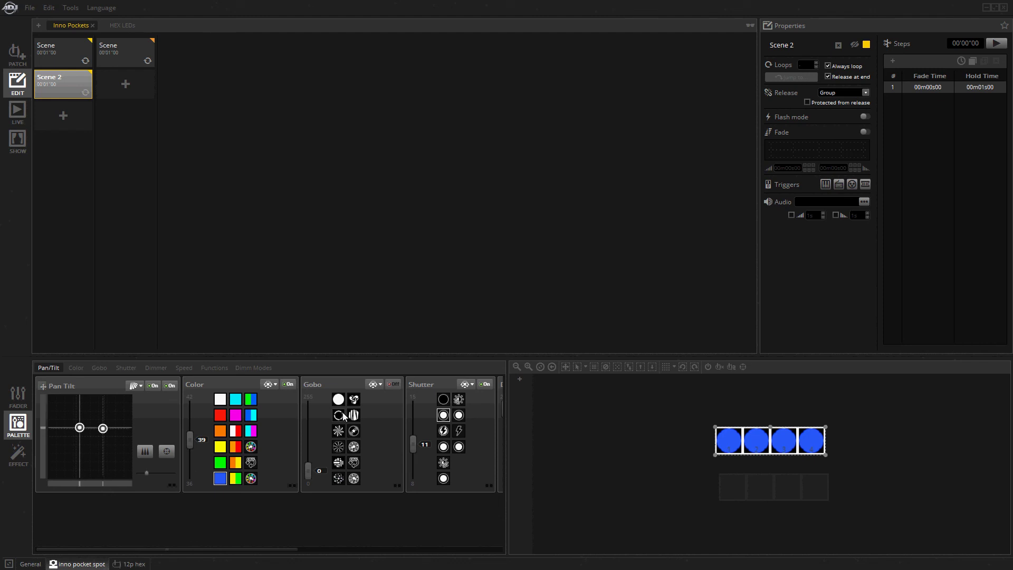
left_click(338, 431)
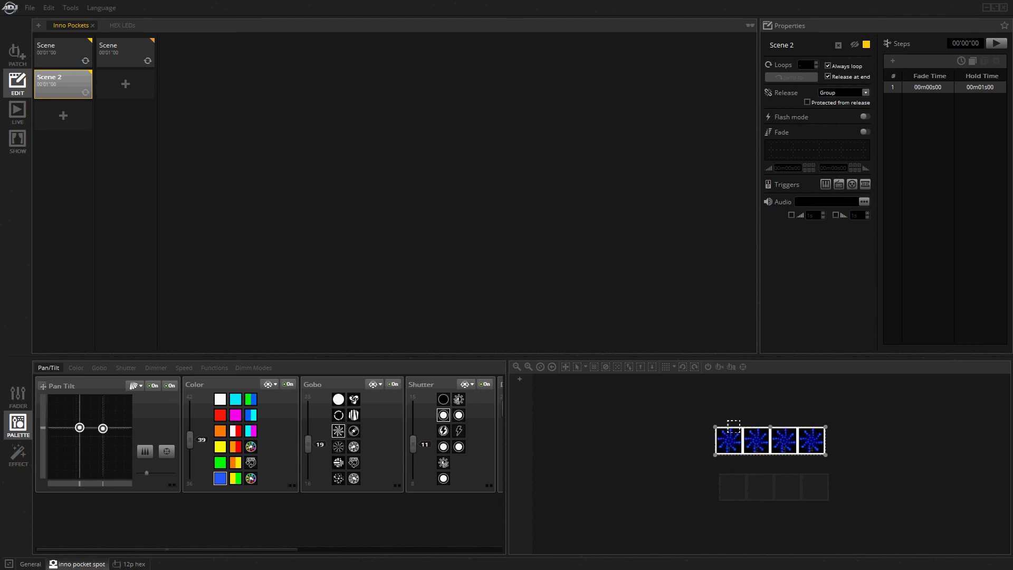
- Give the middle two spots yellow with a different gobo, then add Scene 3
left_click_drag(791, 417, 749, 460)
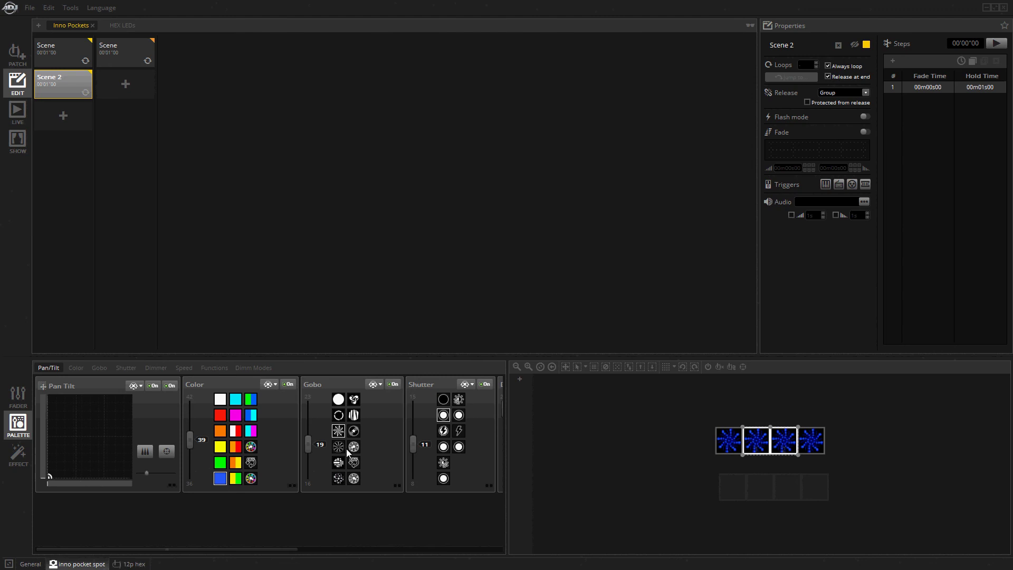
left_click(338, 463)
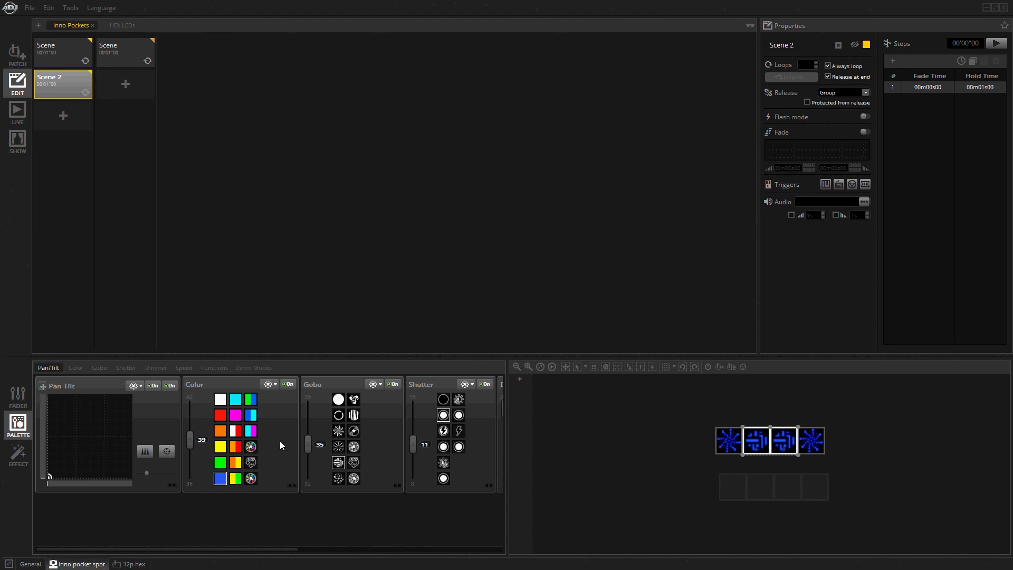
left_click(221, 447)
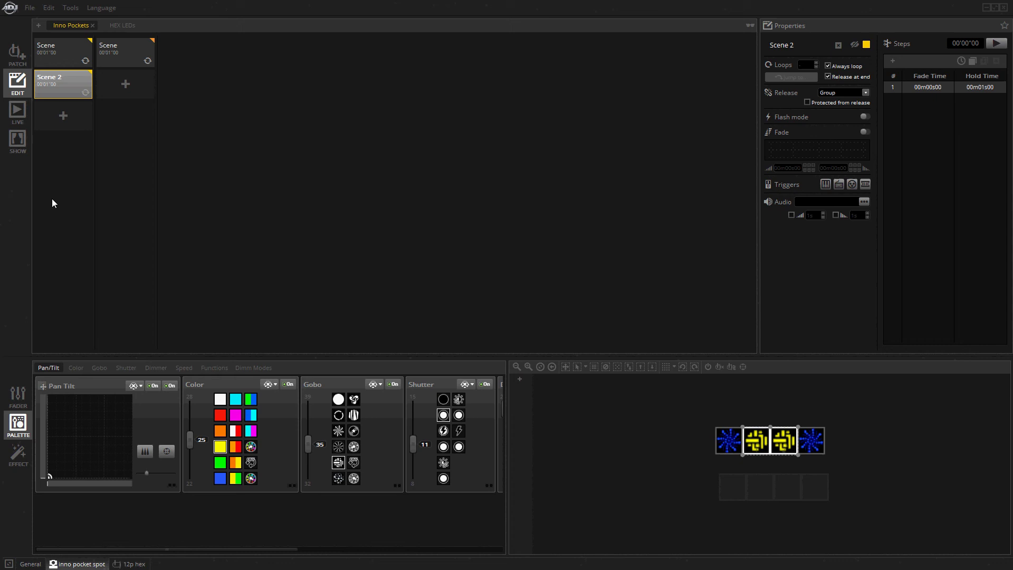
left_click(64, 115)
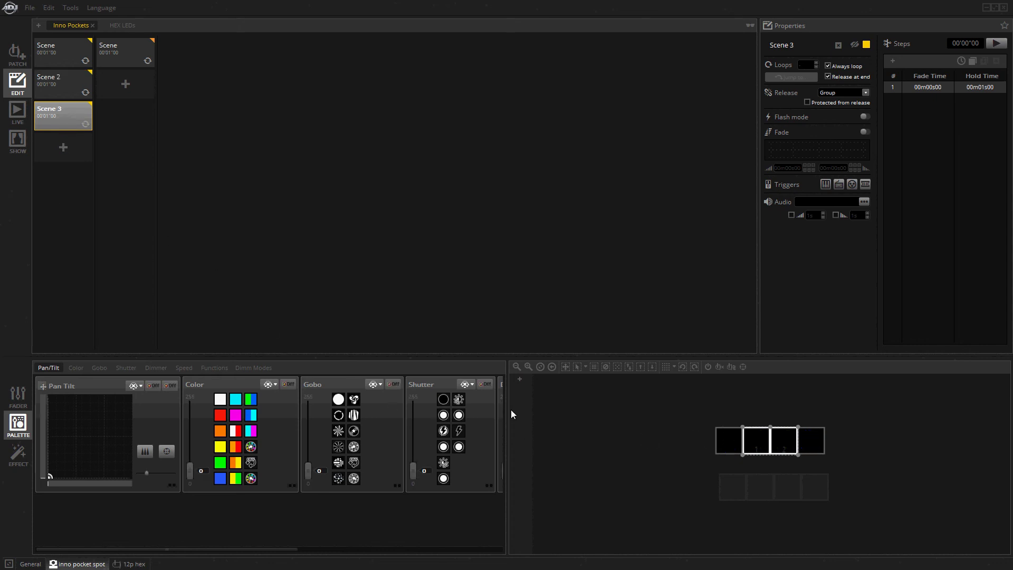
- Delete the empty Scene 3 and confirm the deletion
right_click(61, 119)
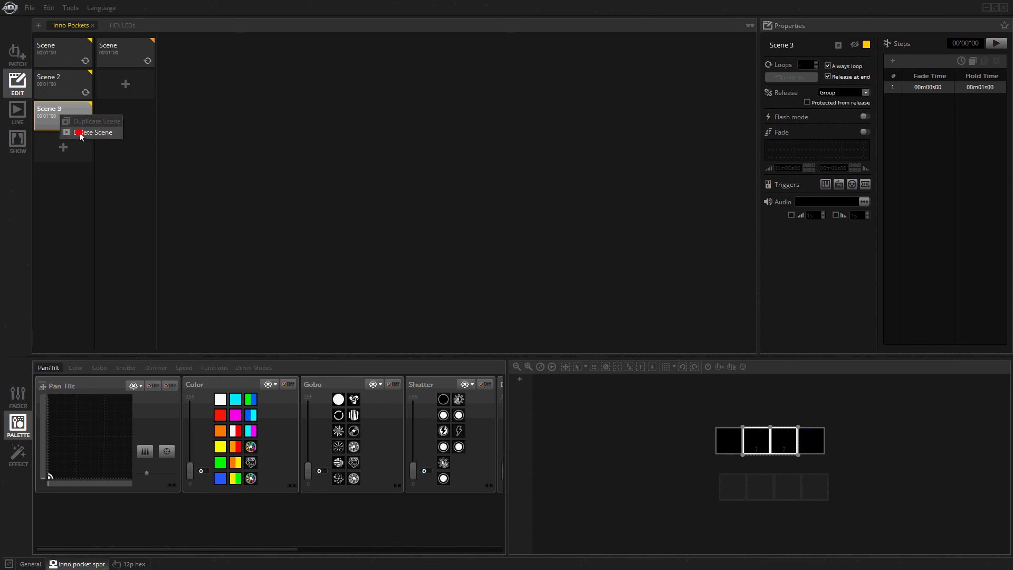
left_click(95, 127)
left_click(517, 304)
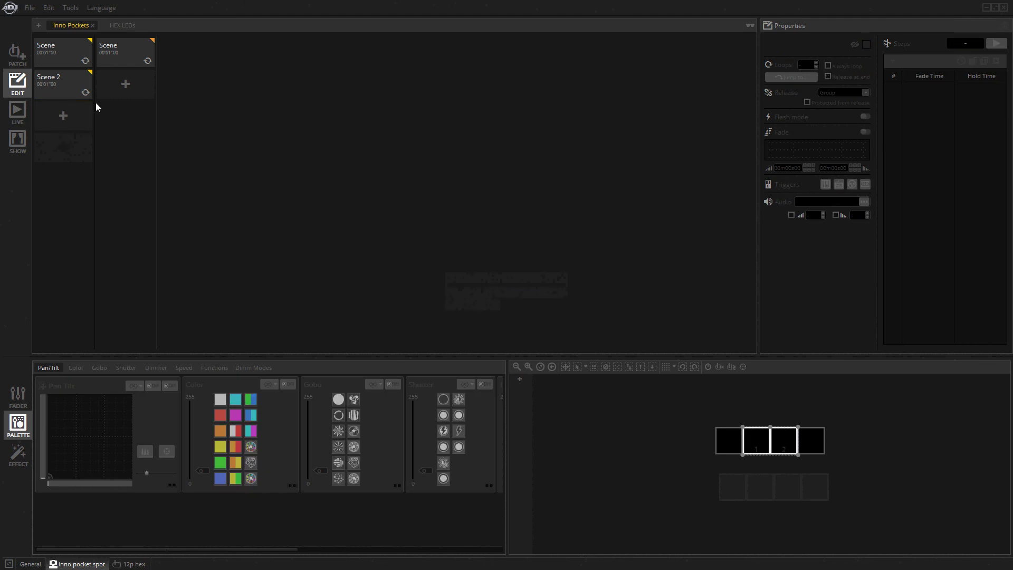
left_click(71, 87)
- Duplicate Scene 2 to create the new Scene 3
right_click(70, 81)
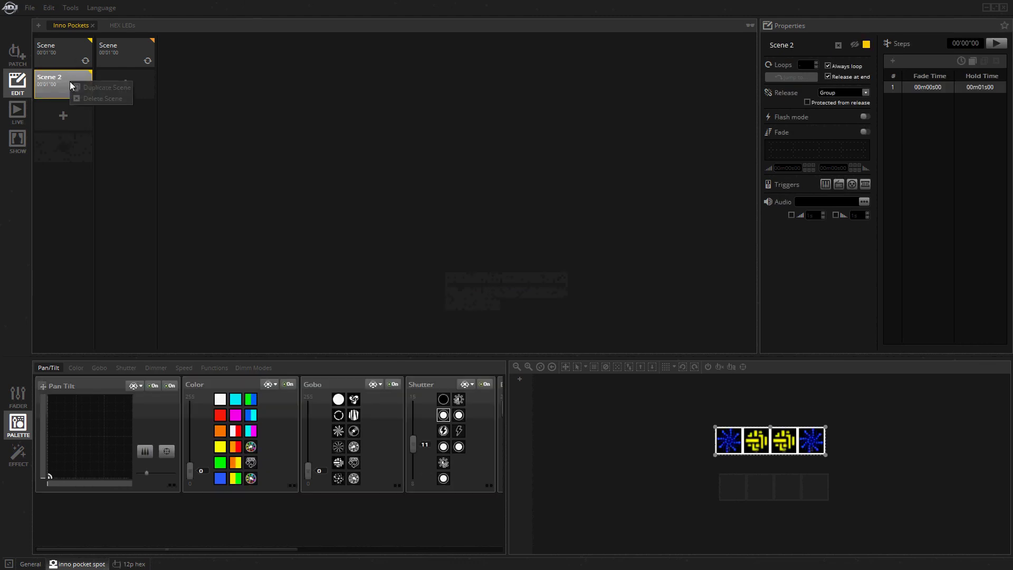
left_click(81, 87)
left_click(71, 119)
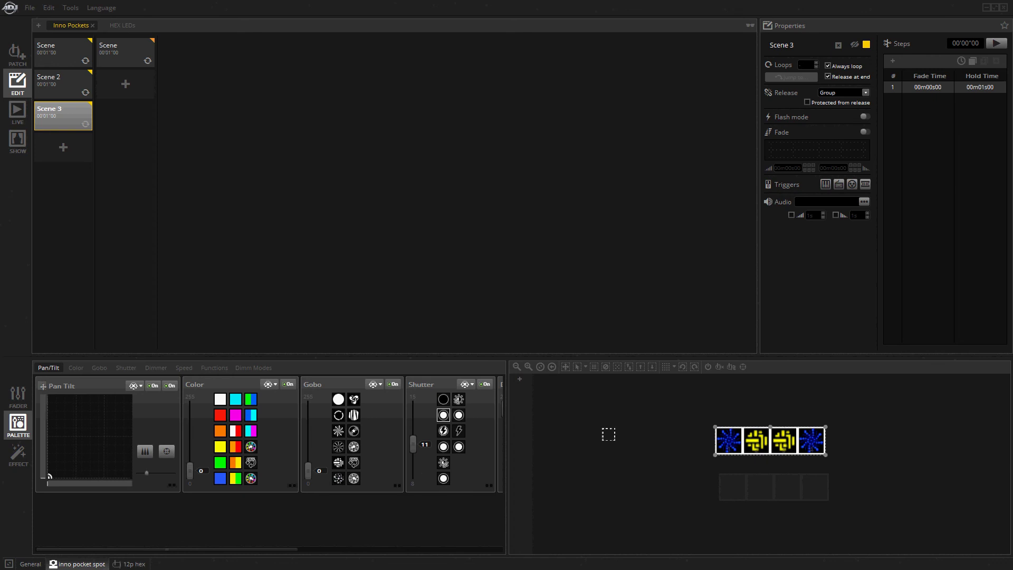
- Show fixture positions in relative pan/tilt, nudge the aim, and colour all four spots green
left_click(148, 454)
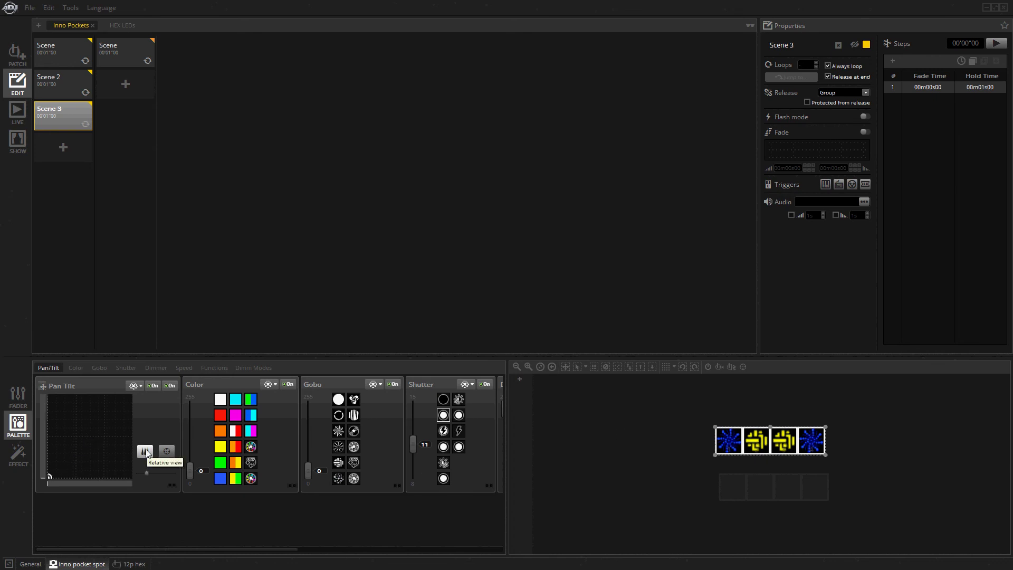
left_click(146, 451)
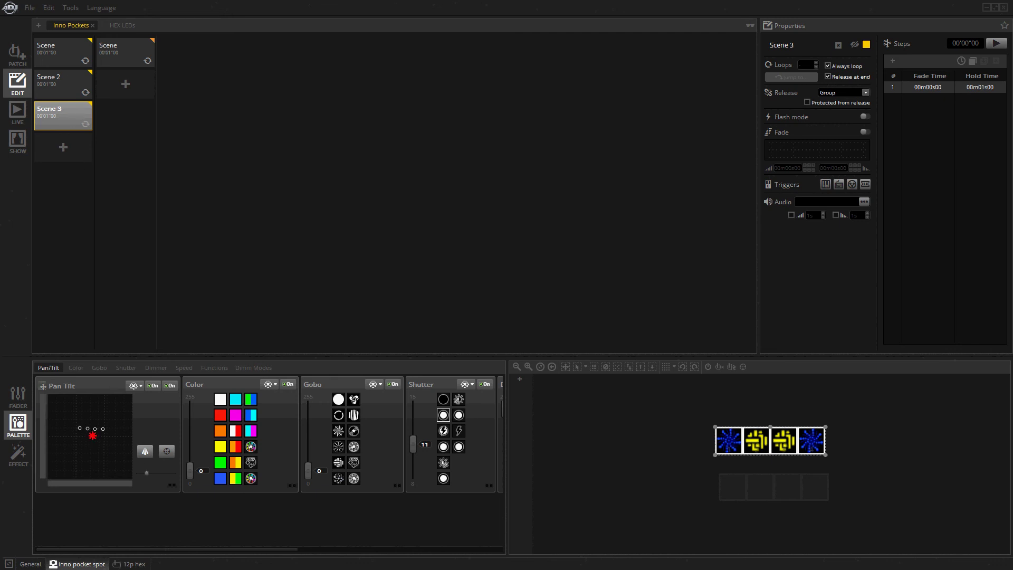
left_click_drag(92, 436, 93, 435)
left_click(221, 463)
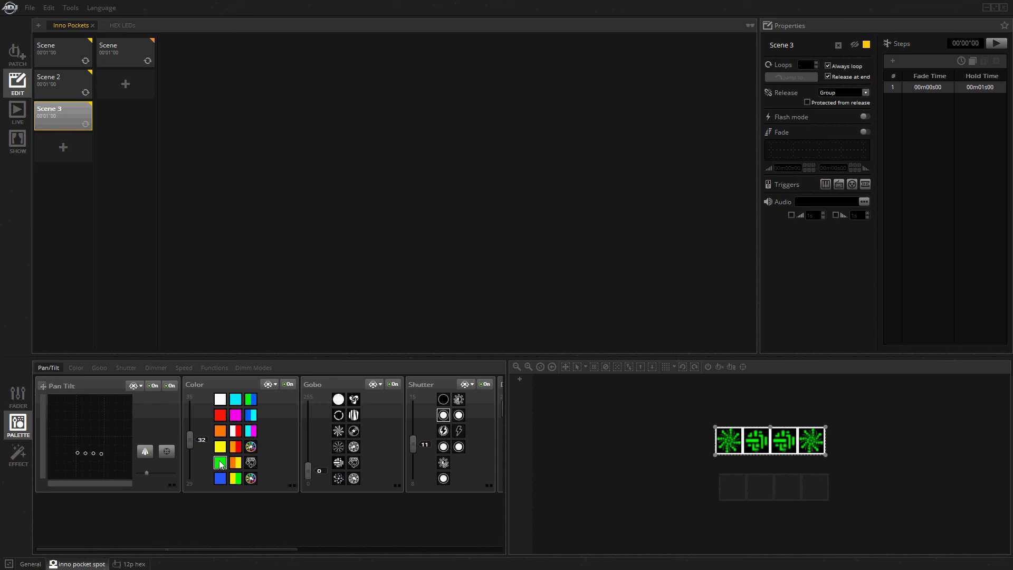
- Turn the two middle fixtures cyan with a different gobo
left_click_drag(755, 424, 790, 449)
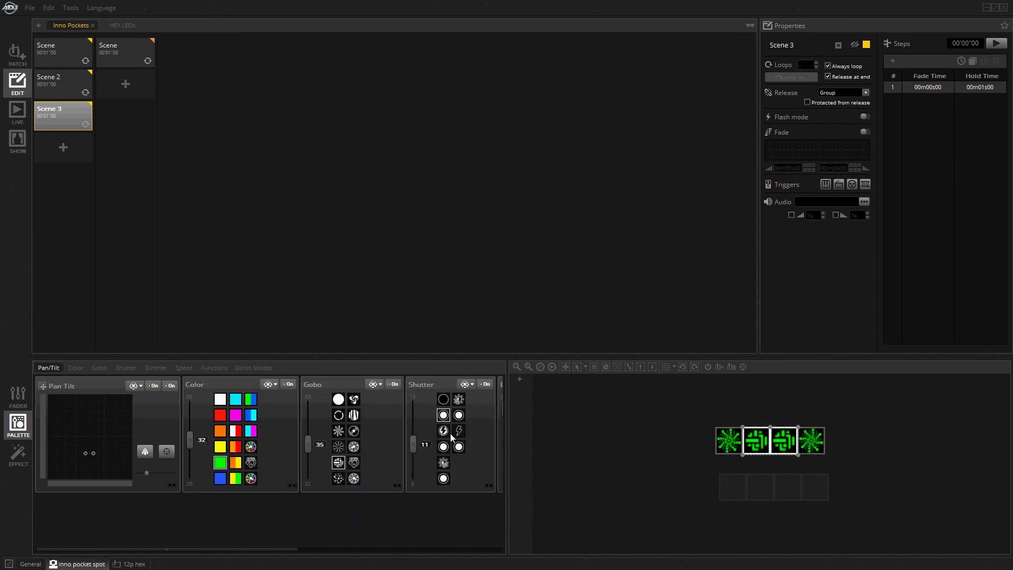
left_click(234, 400)
left_click(353, 400)
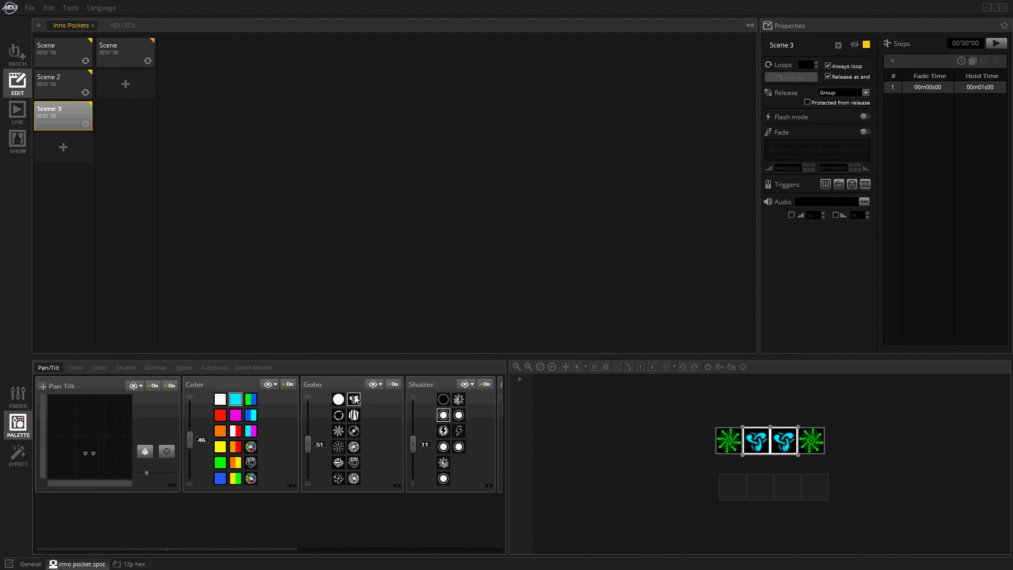
- Give fixtures 1 and 4 the ring gobo
left_click(729, 441)
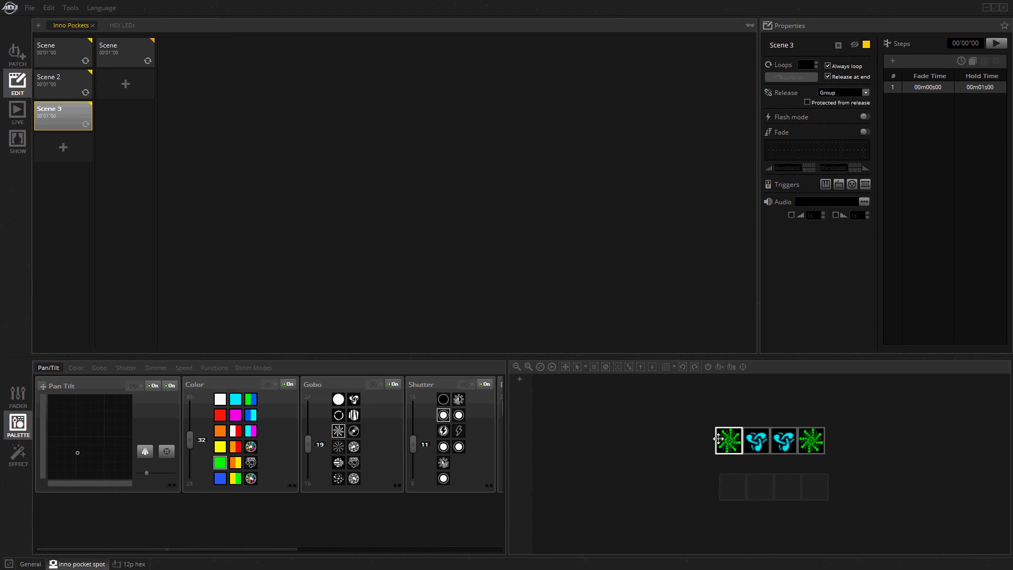
left_click(818, 450, "ctrl")
left_click(338, 415)
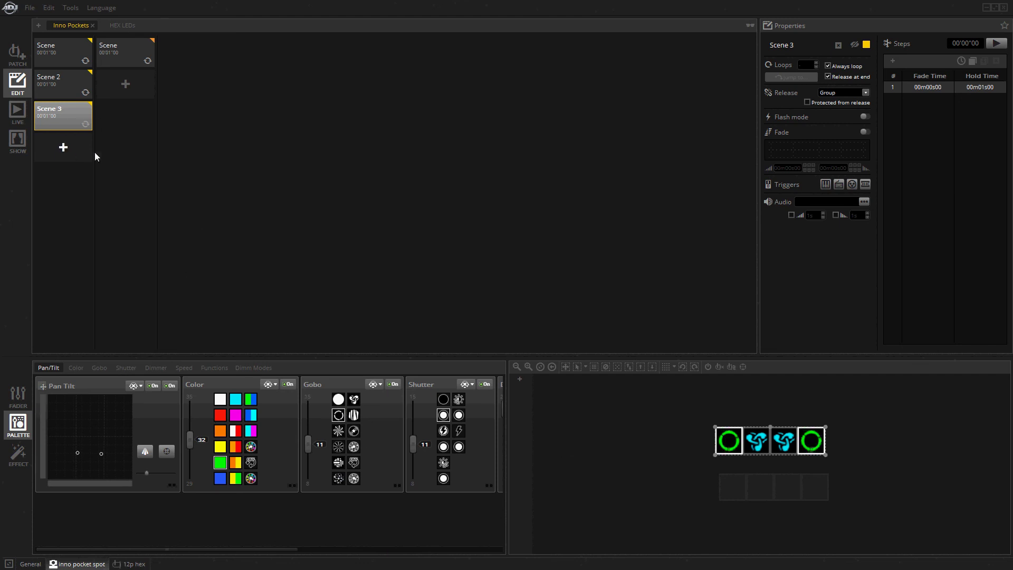
- Review the Inno Pockets scenes, then open the HEX LEDs scene and select its fixtures
left_click(68, 81)
left_click(62, 45)
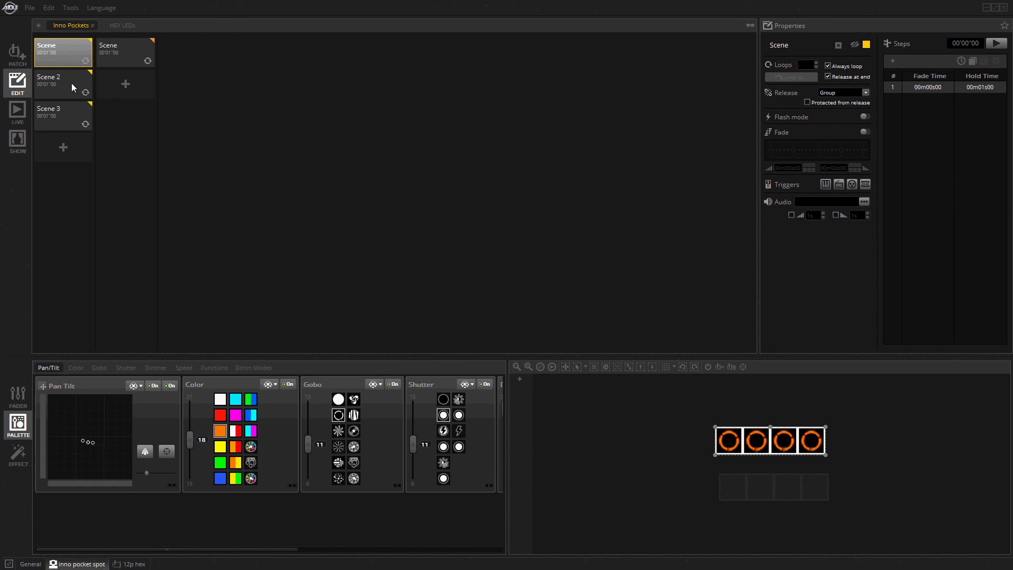
left_click(72, 84)
left_click(63, 54)
left_click(62, 53)
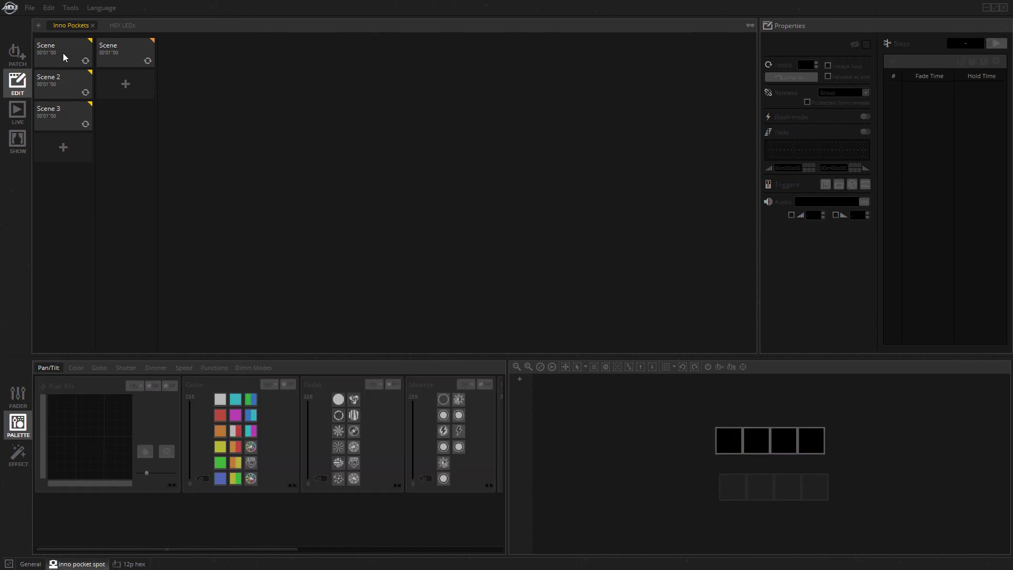
left_click(117, 26)
left_click(119, 53)
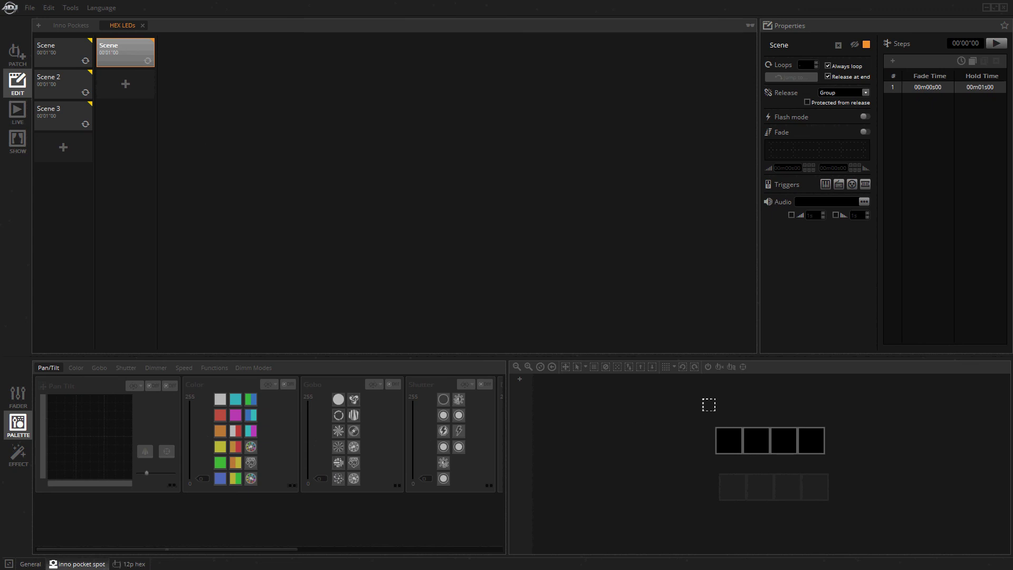
left_click(56, 42)
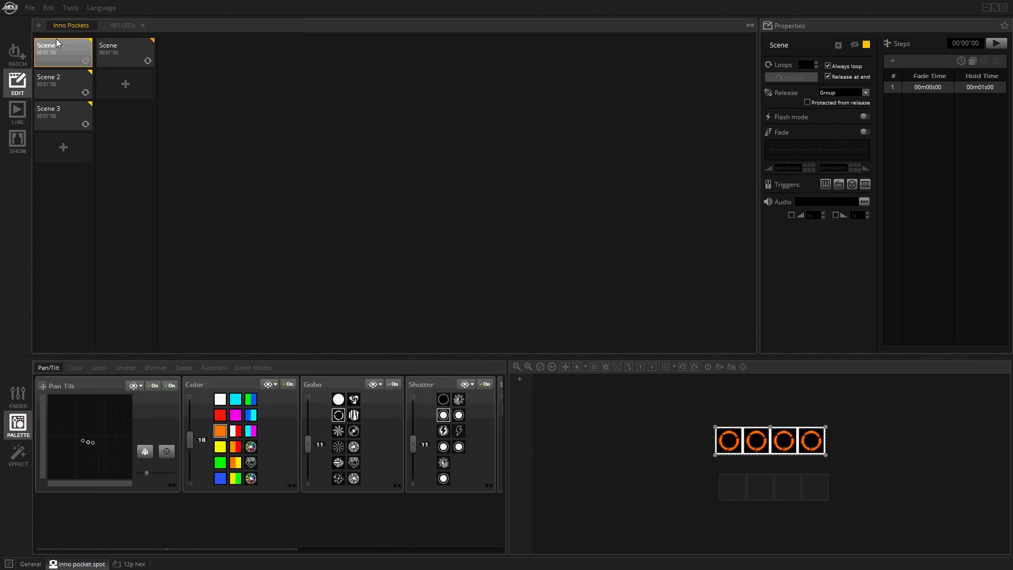
left_click(128, 52)
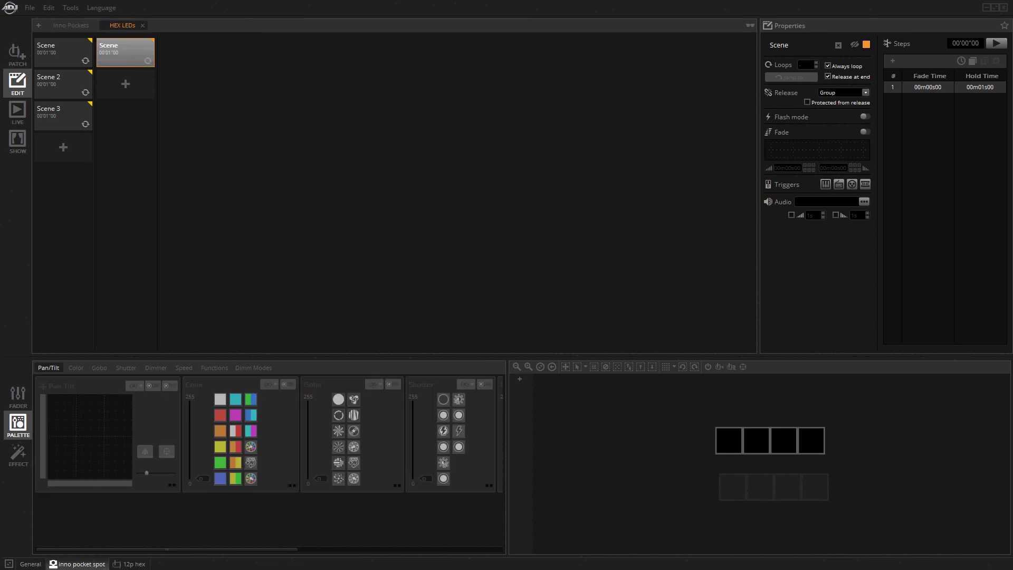
left_click_drag(855, 467, 686, 417)
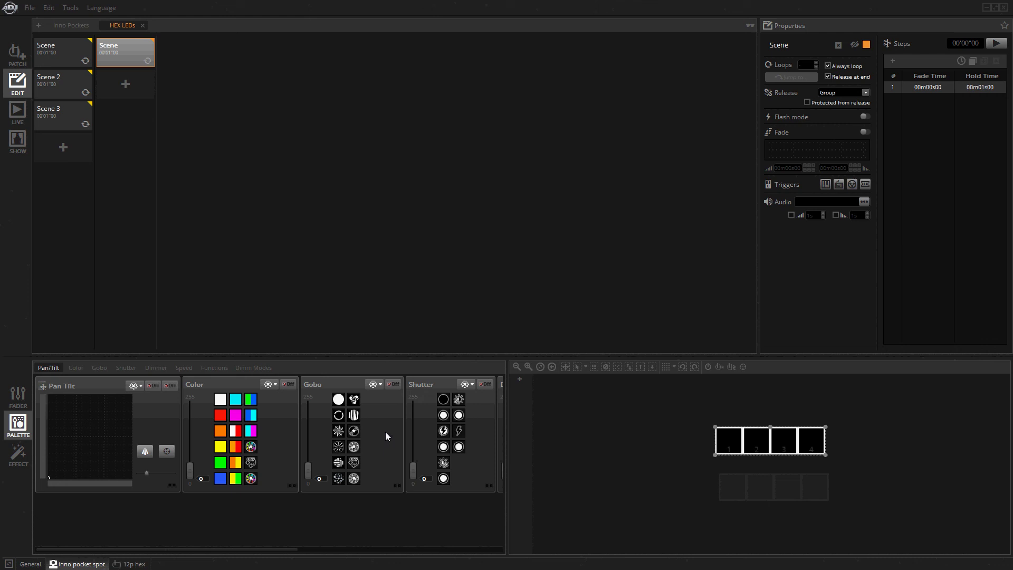
left_click(691, 461)
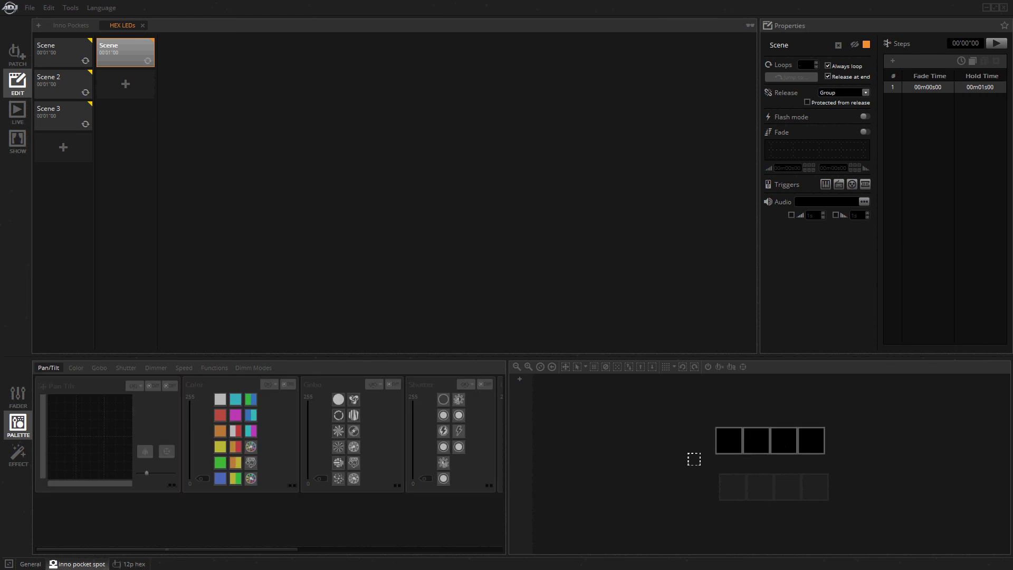
- Set the 12p hex fixtures to dimmer 255 with a yellow-orange colour, amber back at 0
left_click(133, 565)
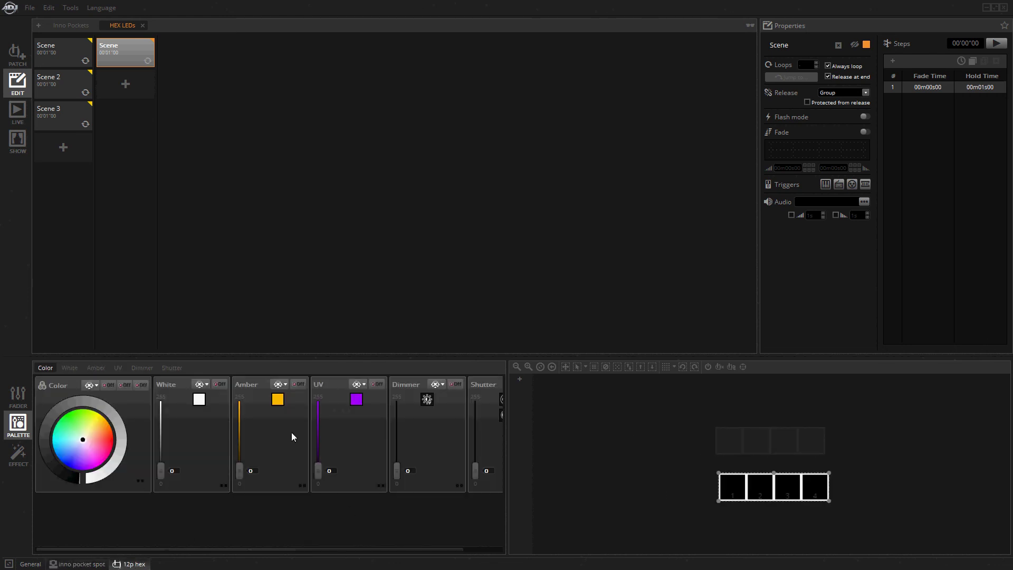
left_click_drag(398, 472, 406, 327)
left_click_drag(239, 474, 248, 362)
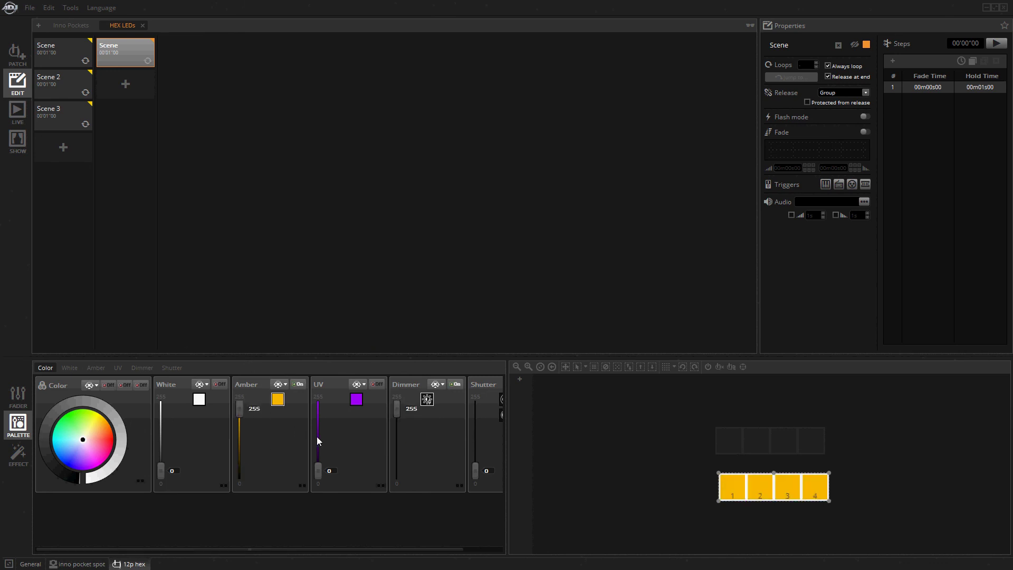
left_click_drag(125, 447, 140, 404)
left_click_drag(239, 405, 259, 504)
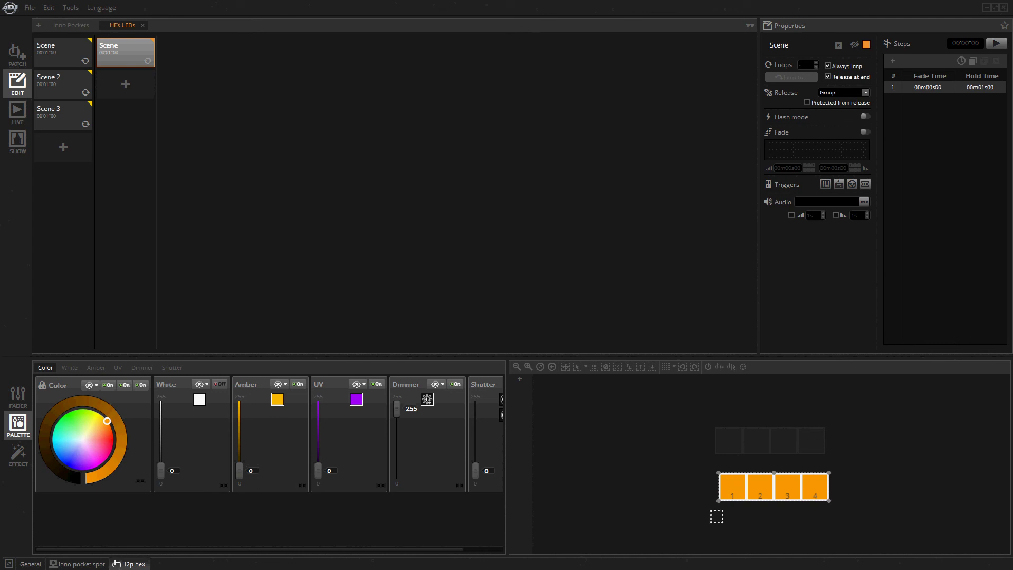
- Add a second HEX LEDs scene and select HEX LEDs Scene 2 for editing
left_click(122, 86)
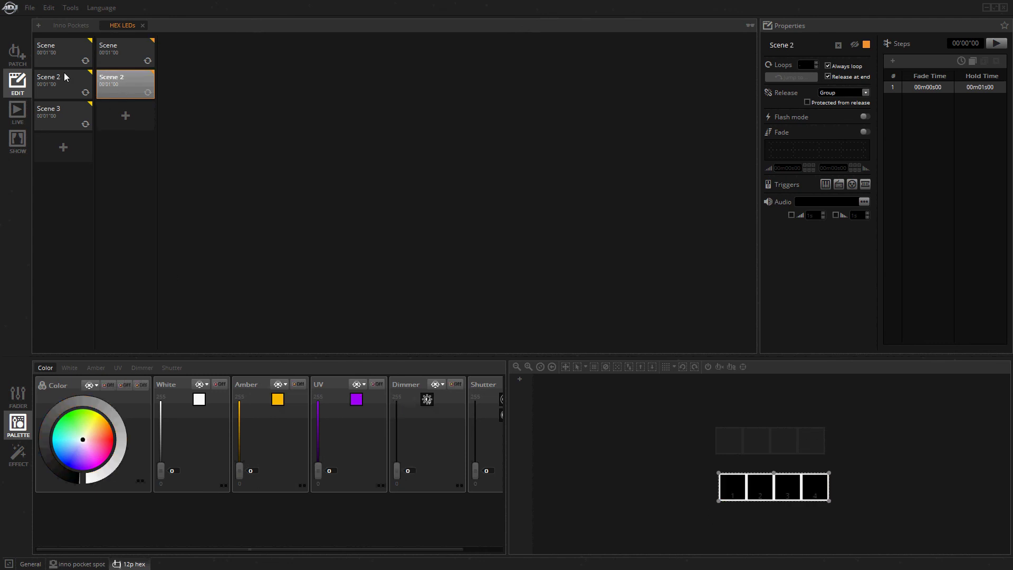
left_click(59, 88)
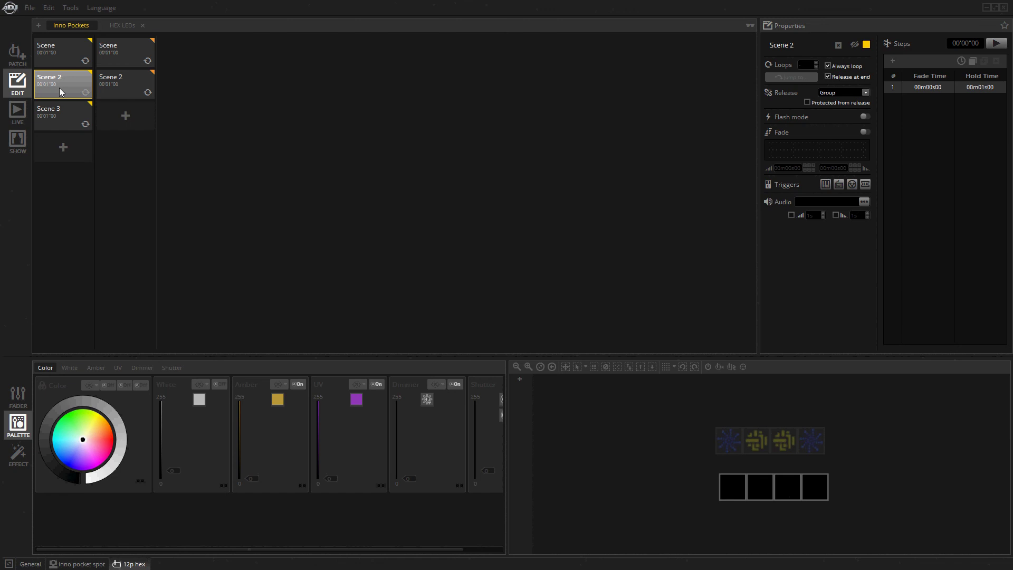
left_click(111, 87)
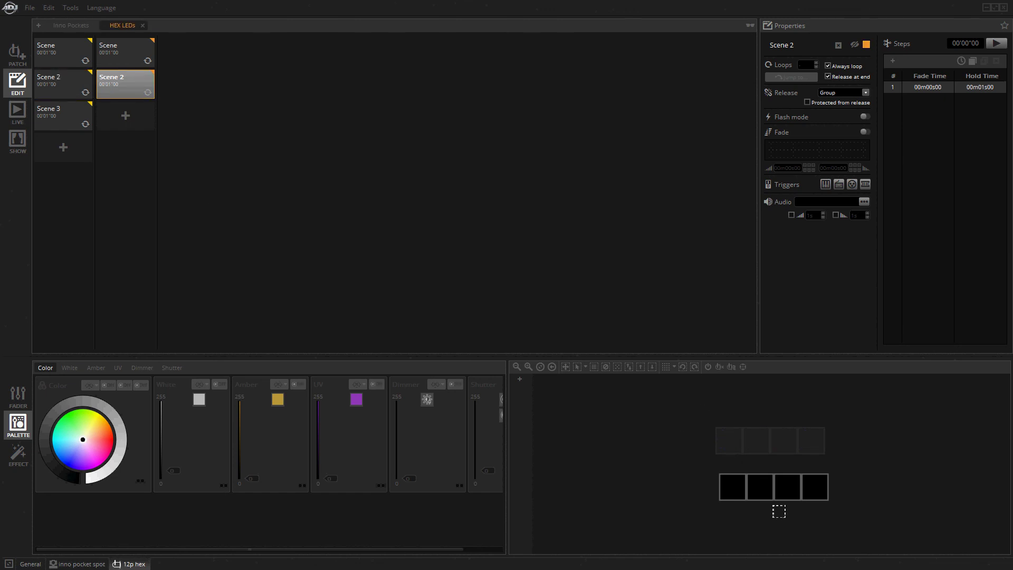
- Light all four hex fixtures blue at dimmer 255 with UV 136, and add HEX LEDs Scene 3
left_click_drag(701, 468, 828, 512)
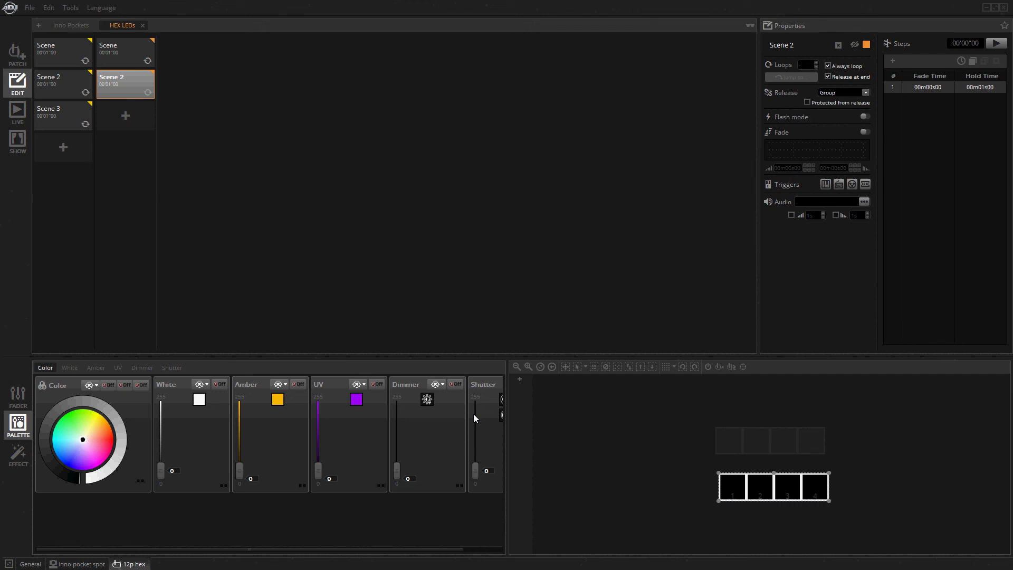
left_click(426, 401)
left_click_drag(74, 462, 65, 477)
mouse_move(318, 476)
left_mouse_down()
mouse_move(335, 431)
mouse_move(319, 429)
mouse_move(323, 441)
left_mouse_up()
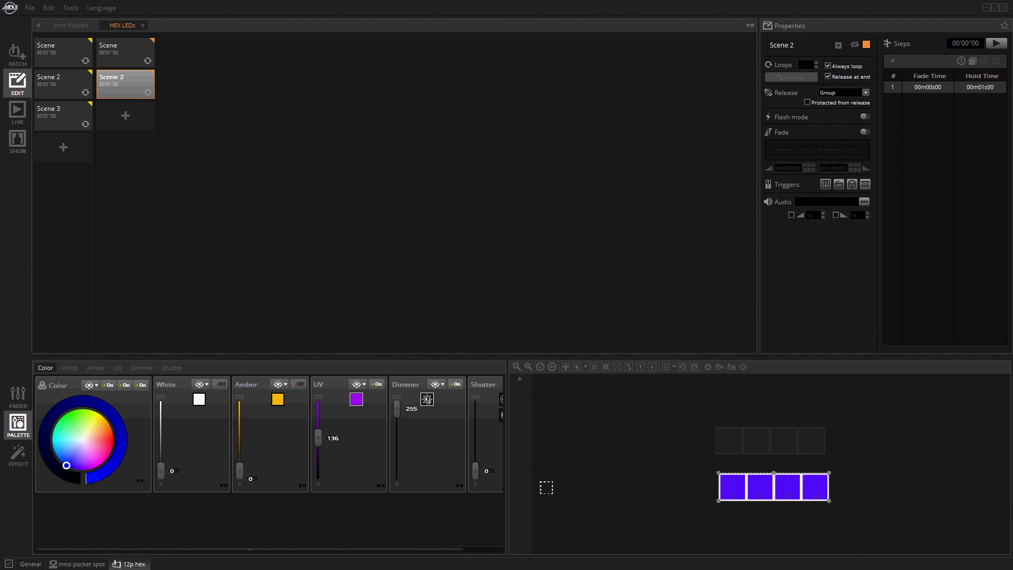
left_click(113, 122)
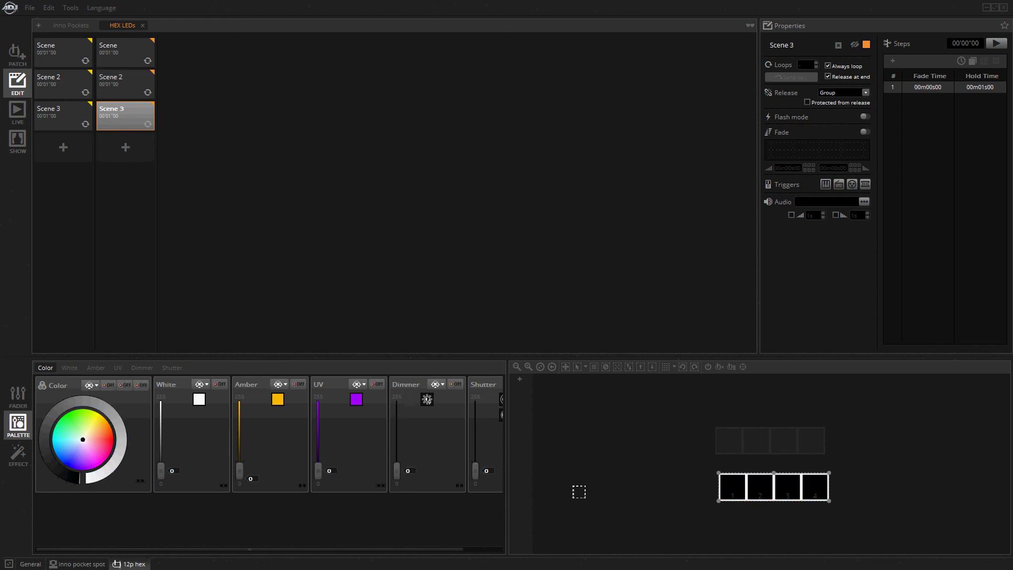
- Set the hex fixtures to dimmer 255 and sweep their colour from red round to blue
left_click(114, 439)
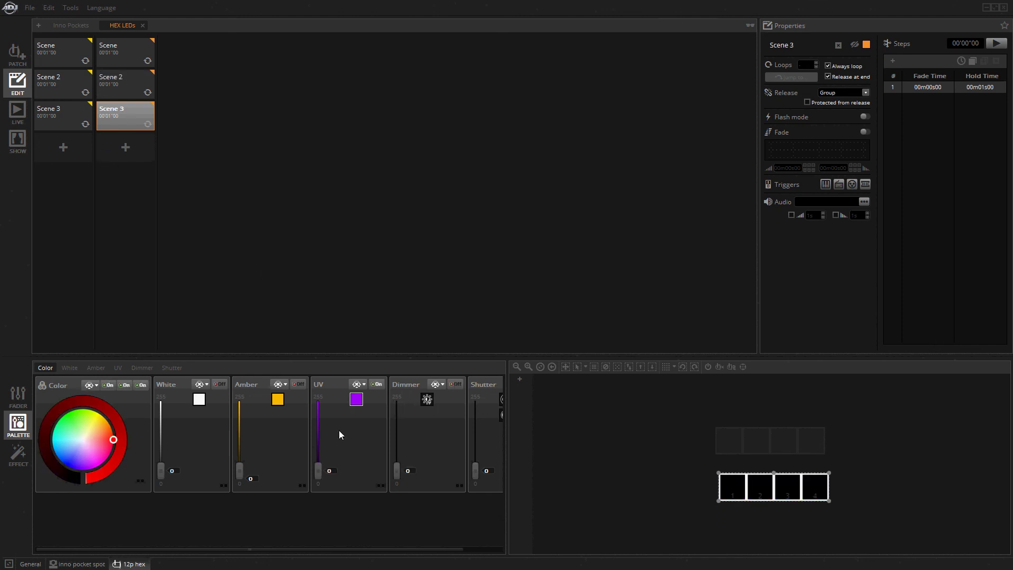
left_click(427, 399)
mouse_move(112, 443)
left_mouse_down()
mouse_move(91, 473)
mouse_move(59, 479)
mouse_move(54, 437)
left_mouse_up()
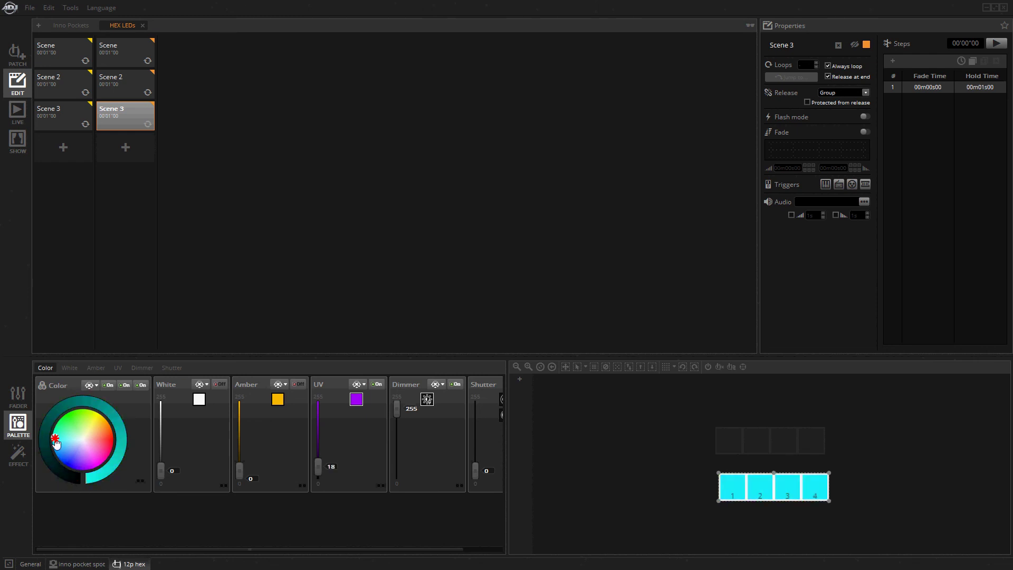
- Shift HEX LEDs Scene 3's colour to greenish cyan, then deselect the fixtures and the scene
left_click(60, 113)
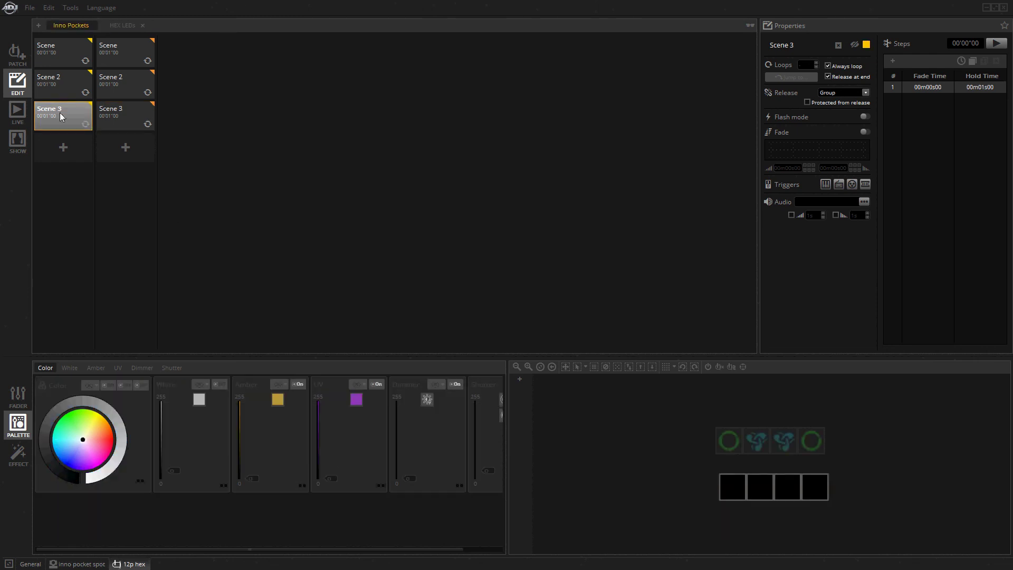
left_click(128, 116)
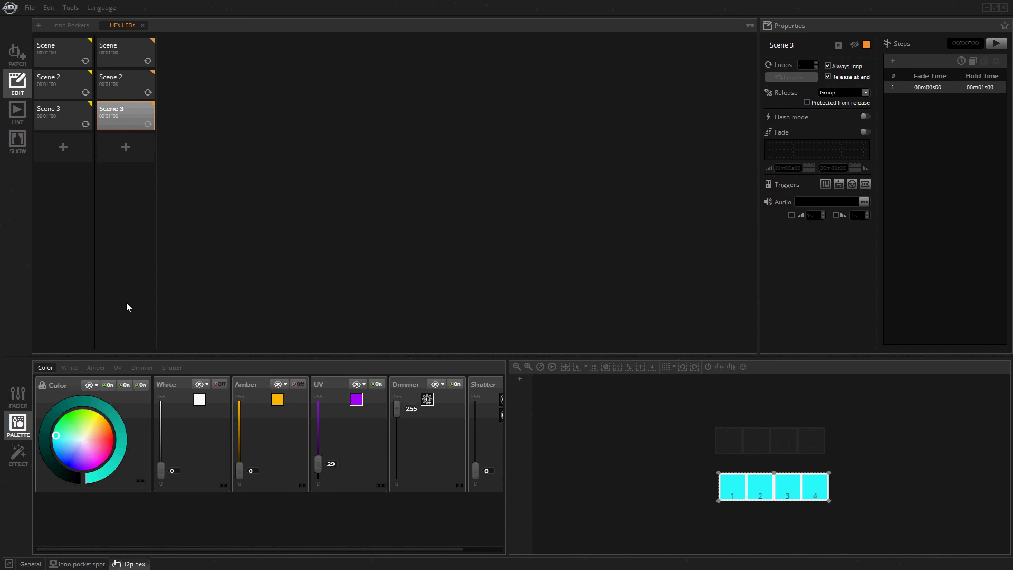
left_click(50, 434)
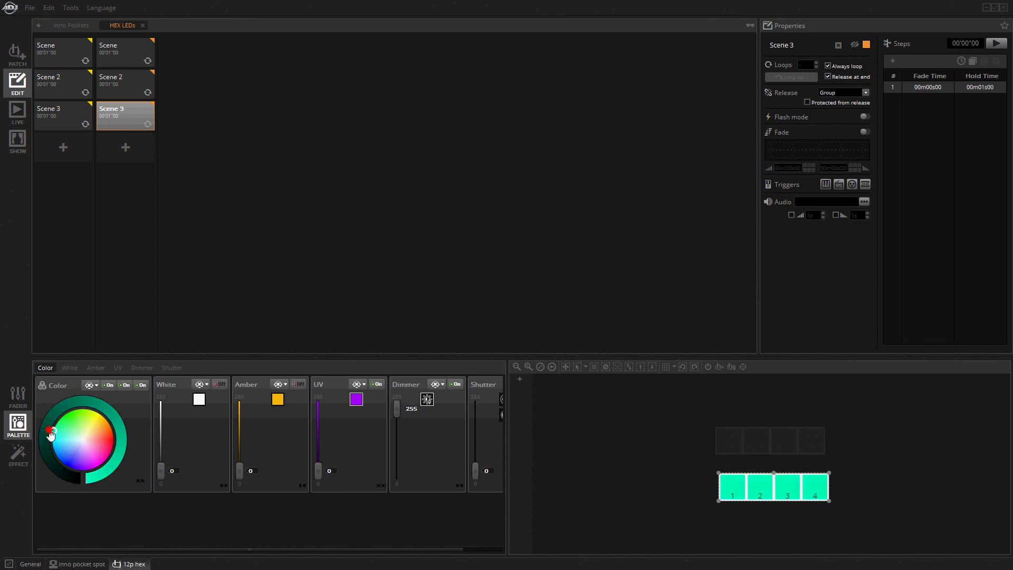
left_click(51, 437)
left_click(668, 468)
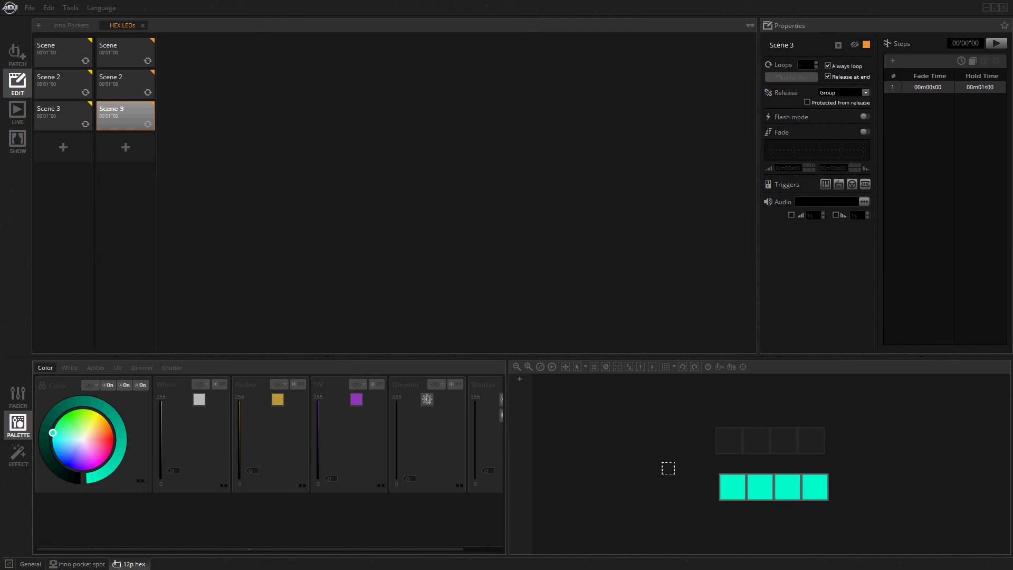
left_click(135, 126)
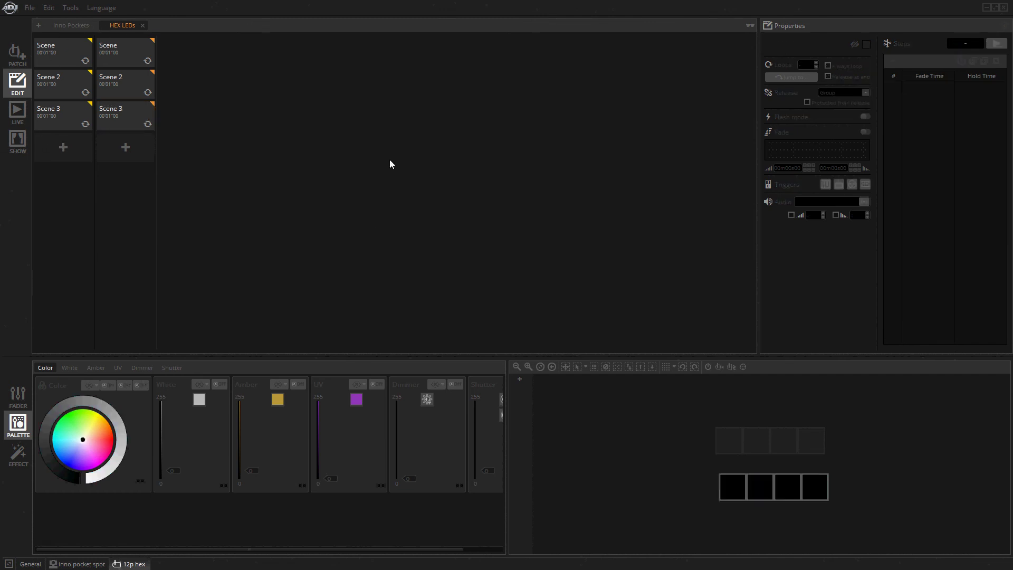
- Enable Fade with a 00m01s00 fade-in on all three HEX LEDs scenes
left_click(129, 57)
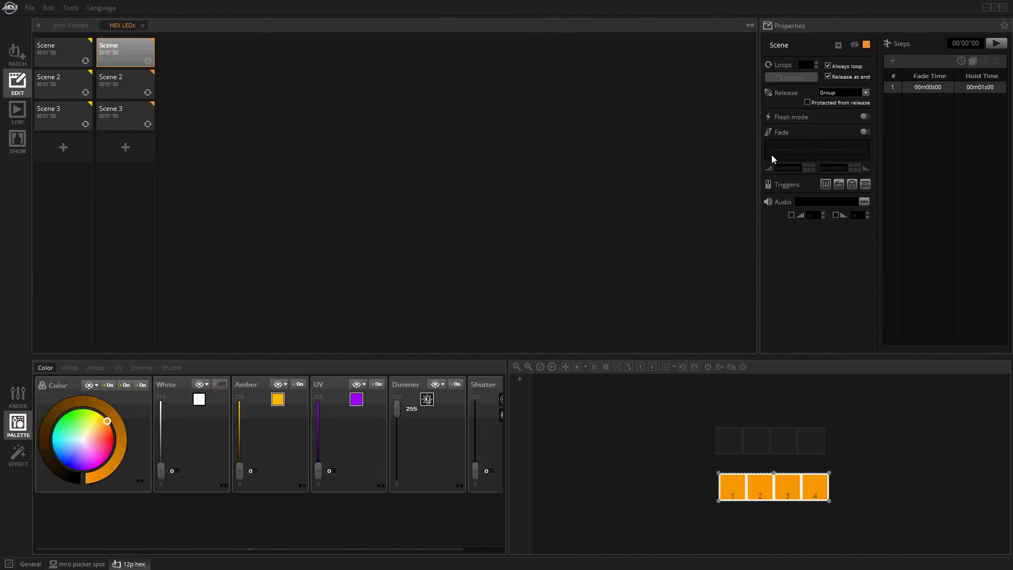
left_click(865, 132)
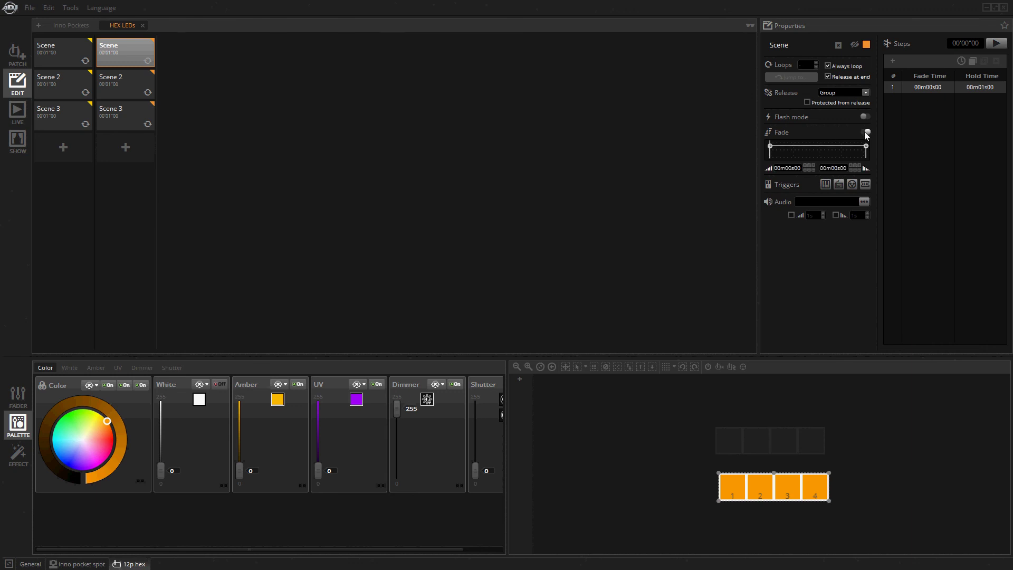
left_click(809, 167)
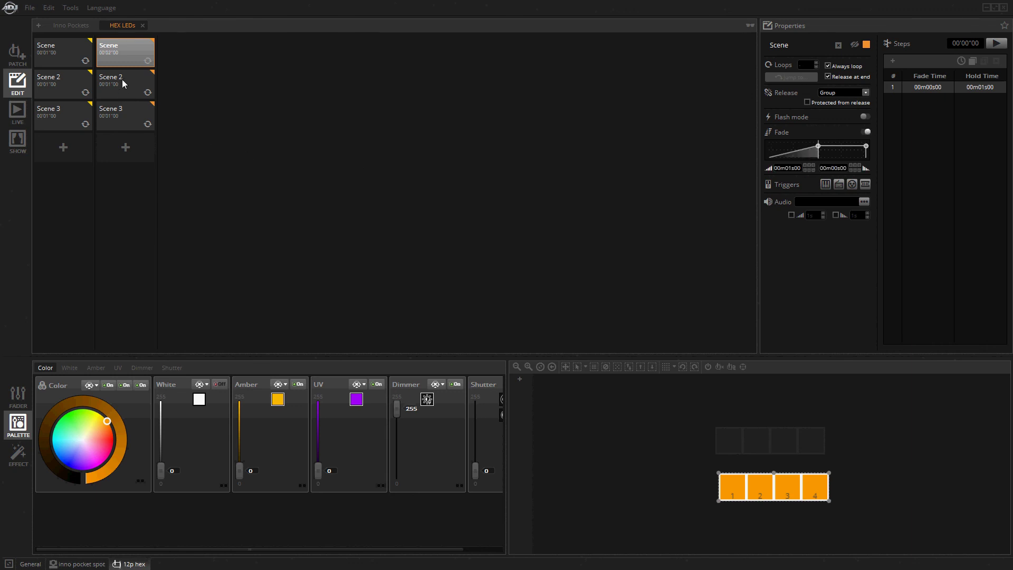
key("ctrl+a")
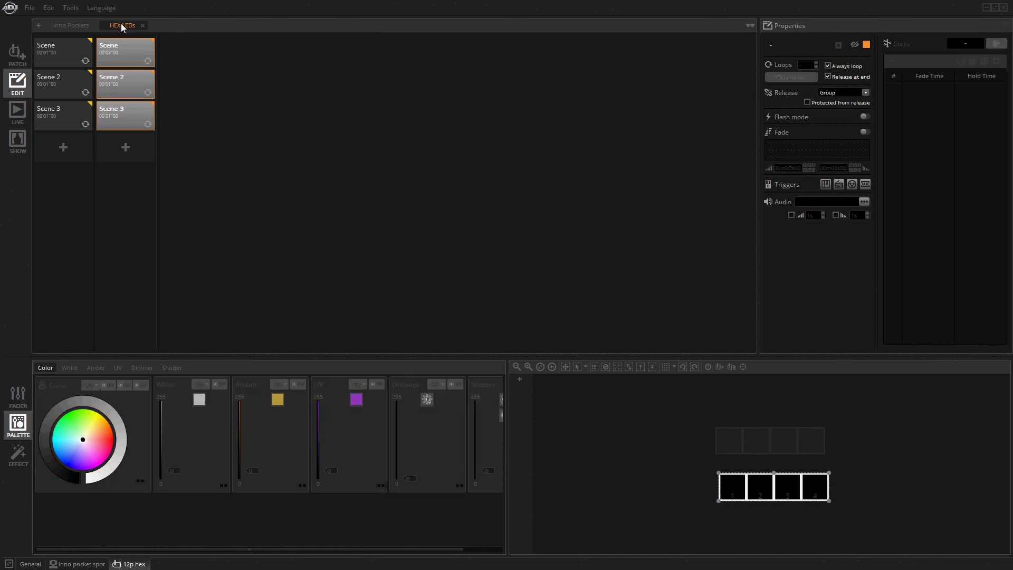
left_click(863, 133)
left_click(808, 170)
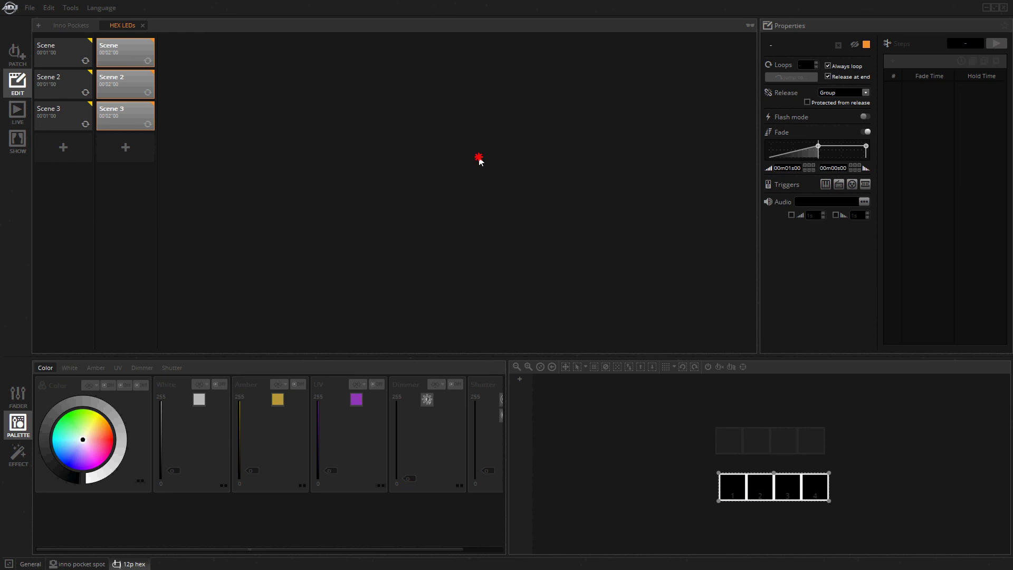
- Give all three Inno Pockets scenes the same 00m01s00 fade-in and show the Live page
left_click(65, 25)
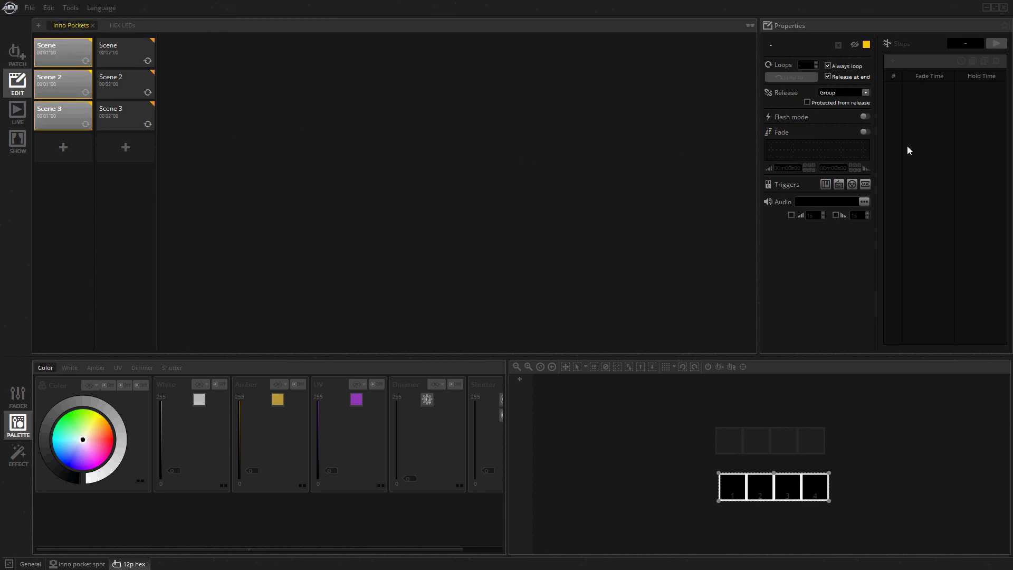
left_click(864, 132)
left_click(809, 164)
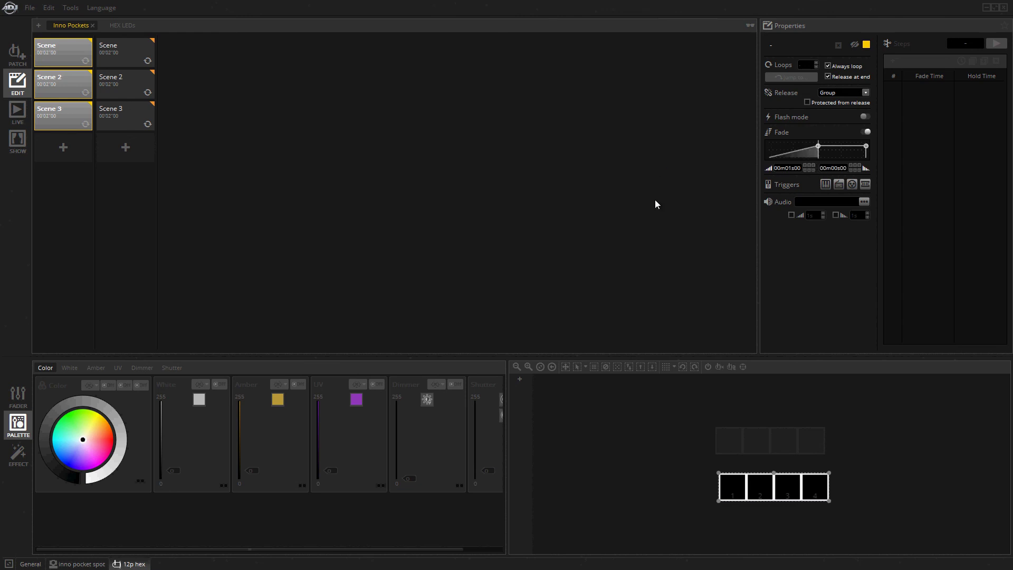
left_click(29, 8)
left_click(34, 106)
- In Live mode, trigger various Inno Pockets and HEX LEDs scenes to compare them
left_click(20, 113)
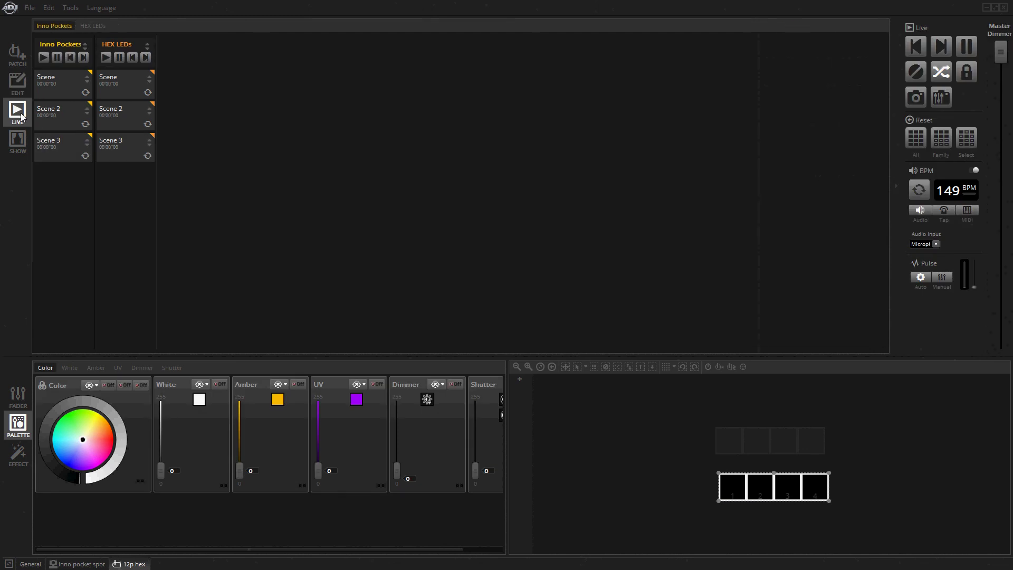
left_click(71, 82)
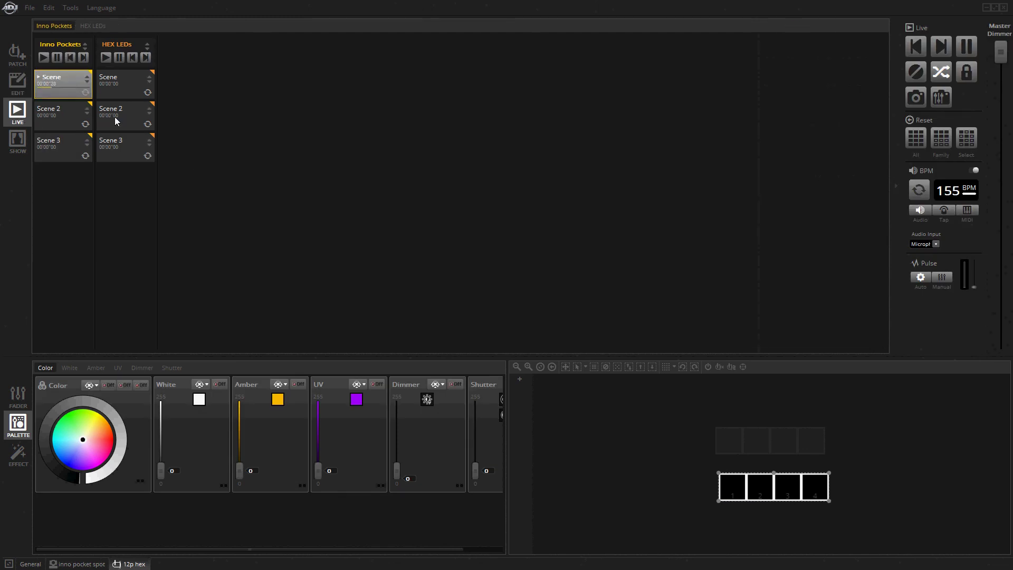
left_click(115, 117)
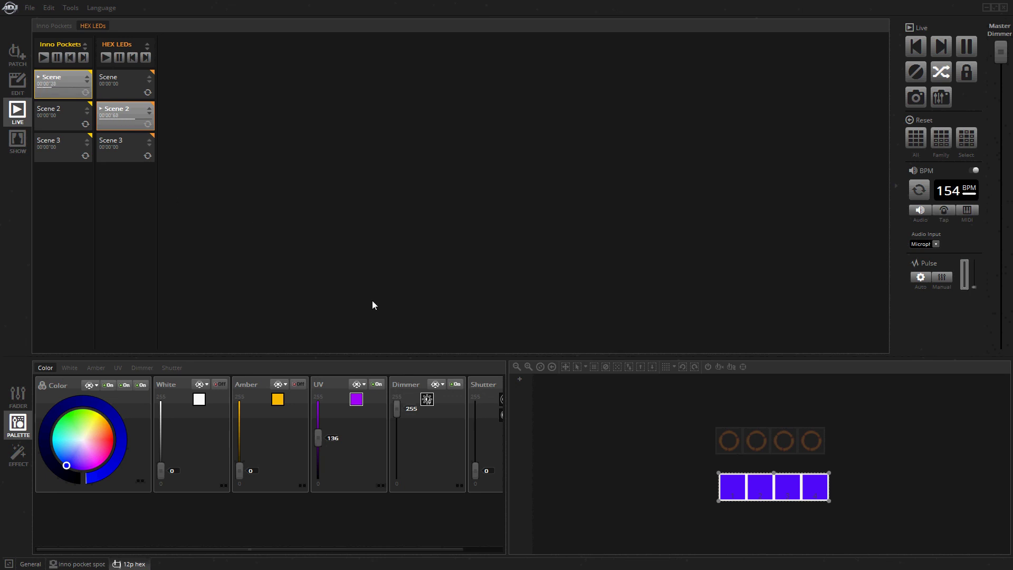
left_click(704, 473)
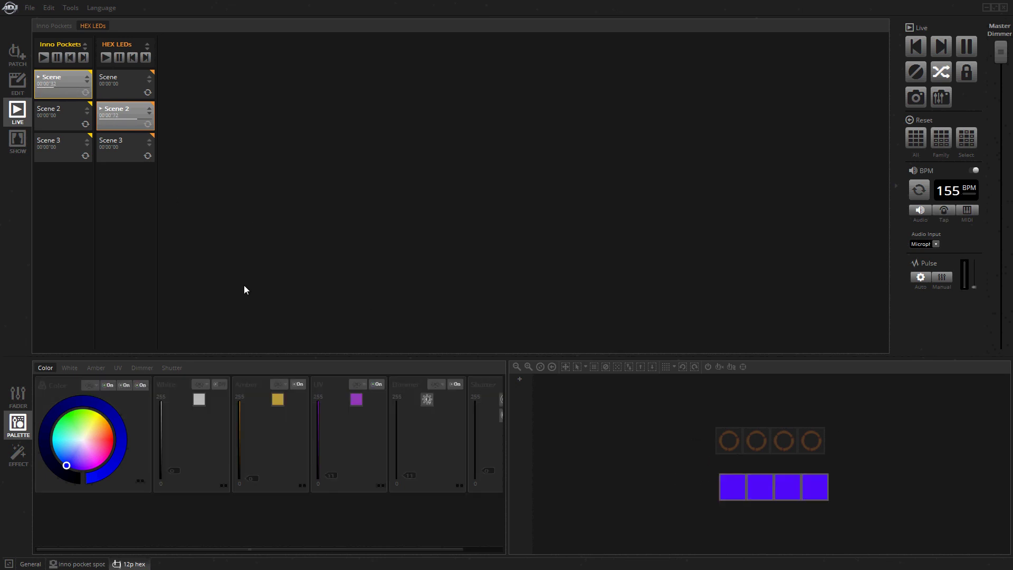
left_click(121, 79)
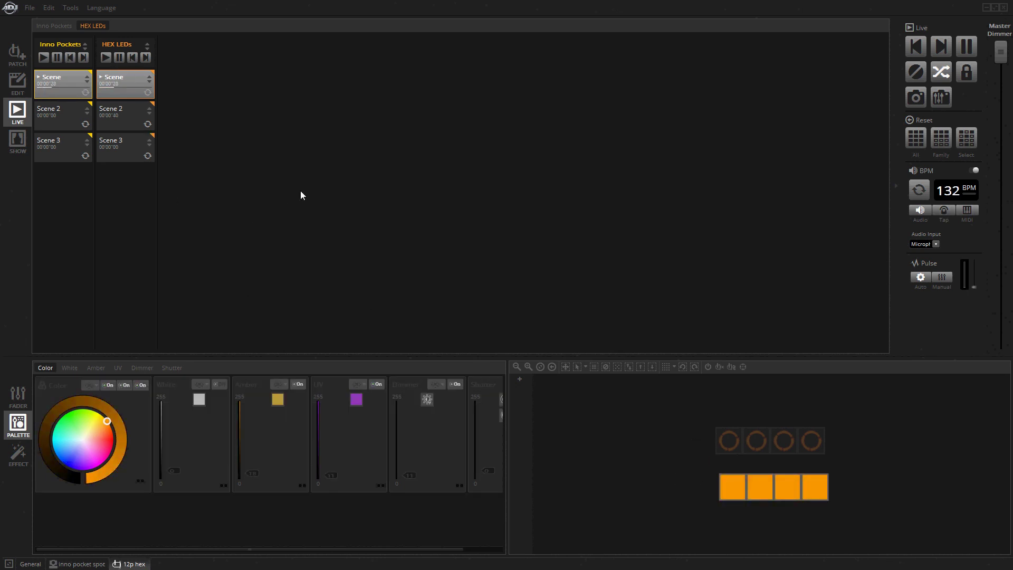
left_click(124, 152)
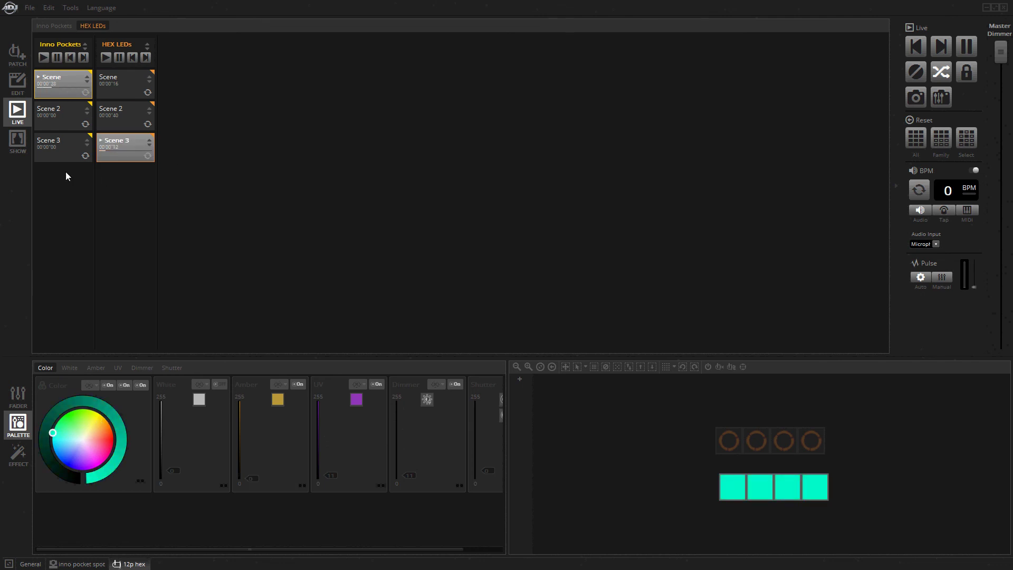
left_click(55, 158)
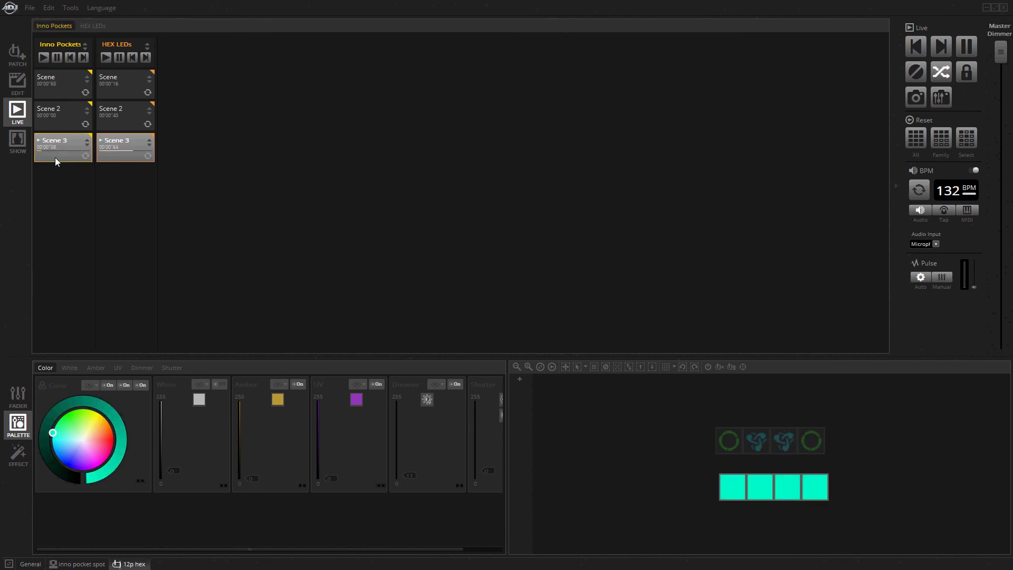
left_click(63, 114)
left_click(126, 116)
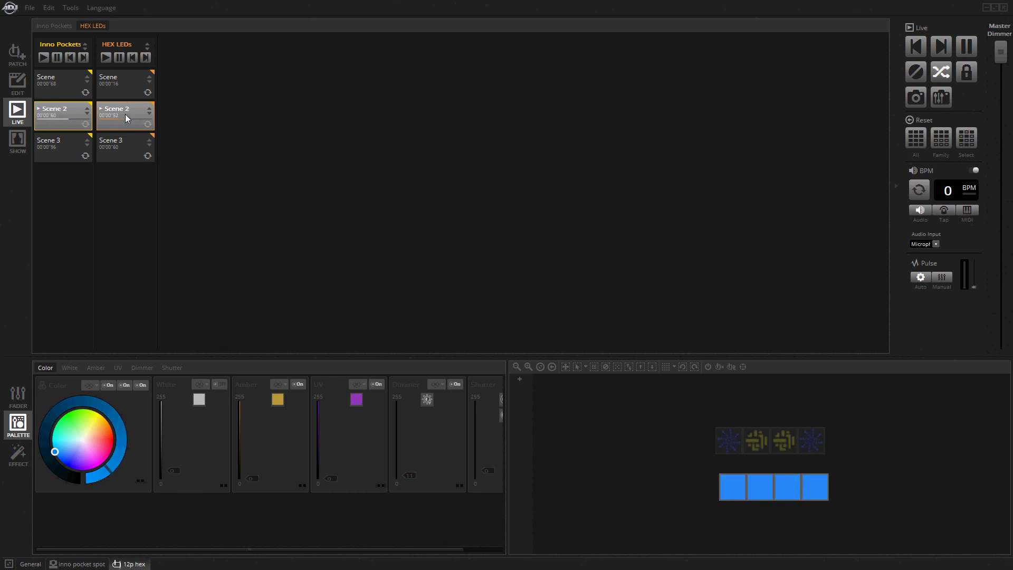
- Cycle through the first, second and third scenes of both groups, then stop them
left_click(124, 88)
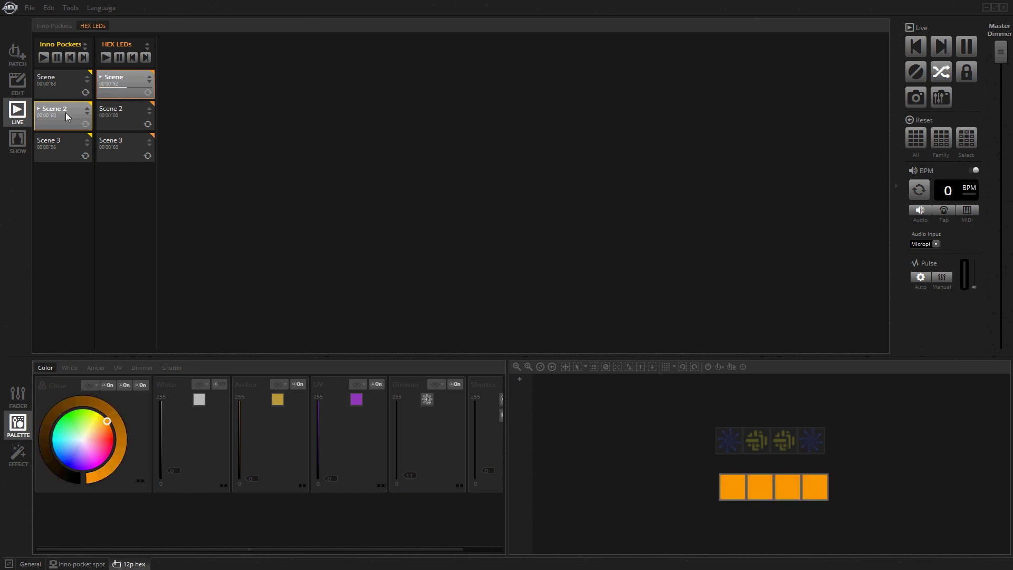
left_click(62, 85)
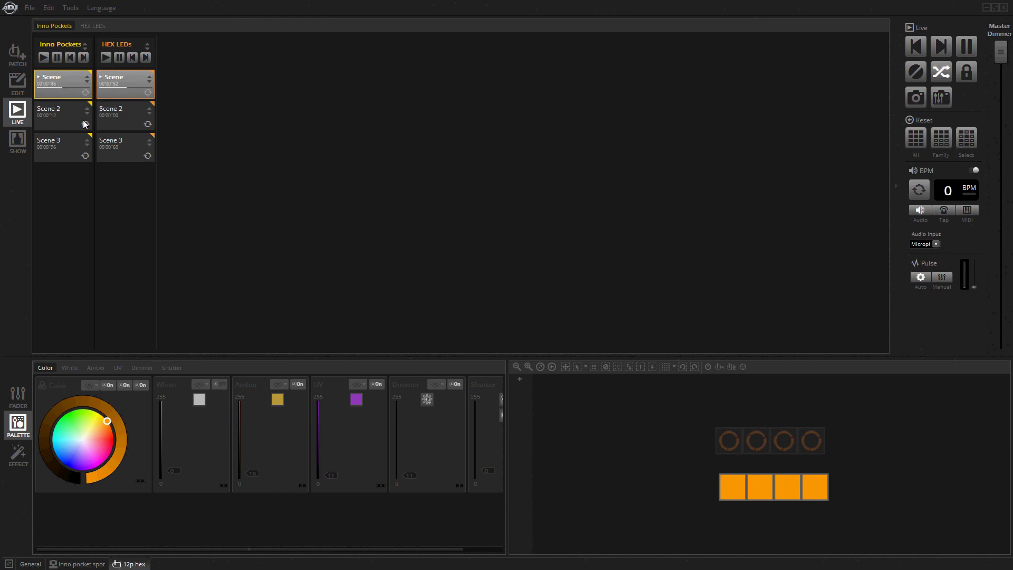
left_click(122, 148)
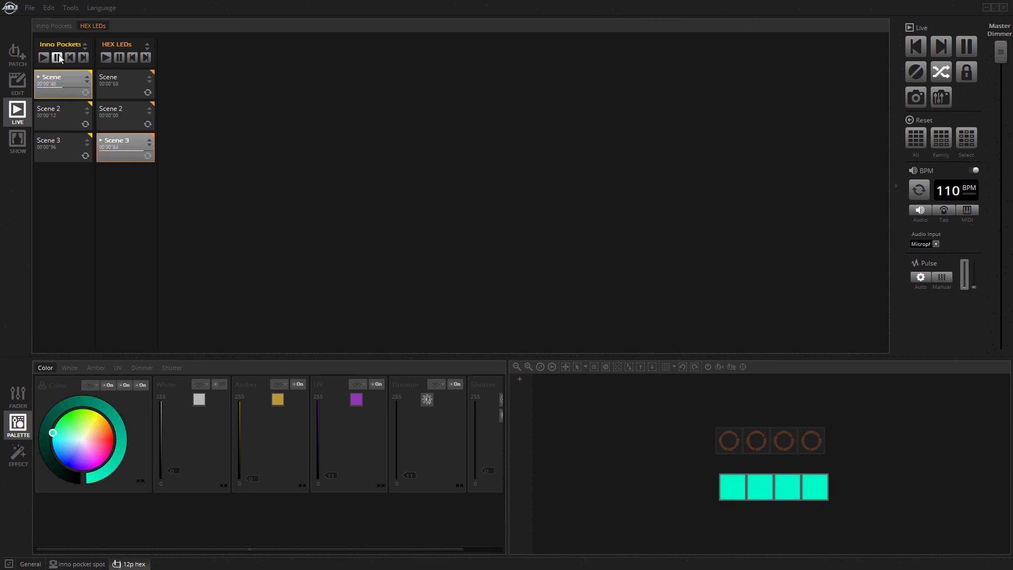
left_click(56, 151)
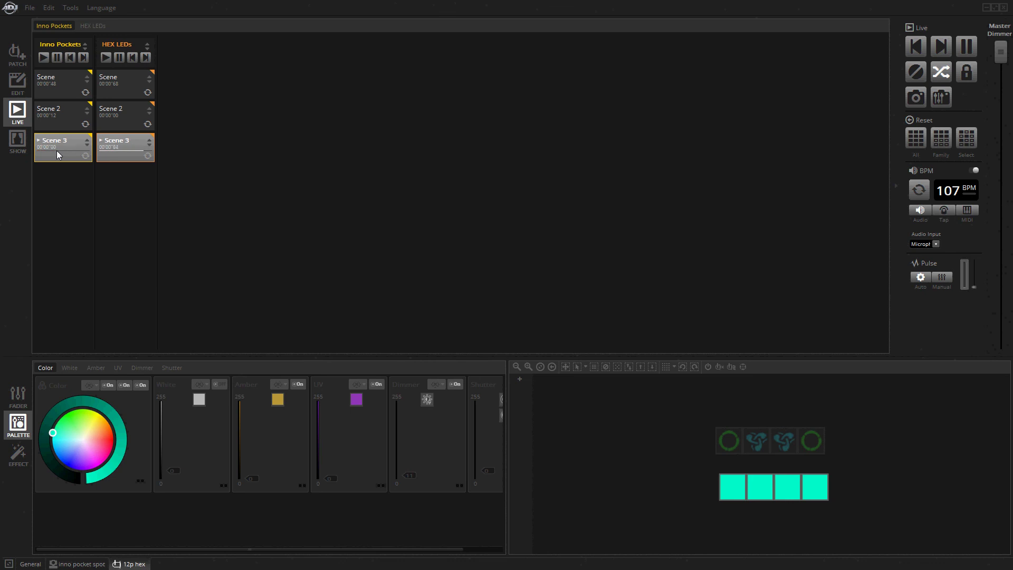
left_click(116, 112)
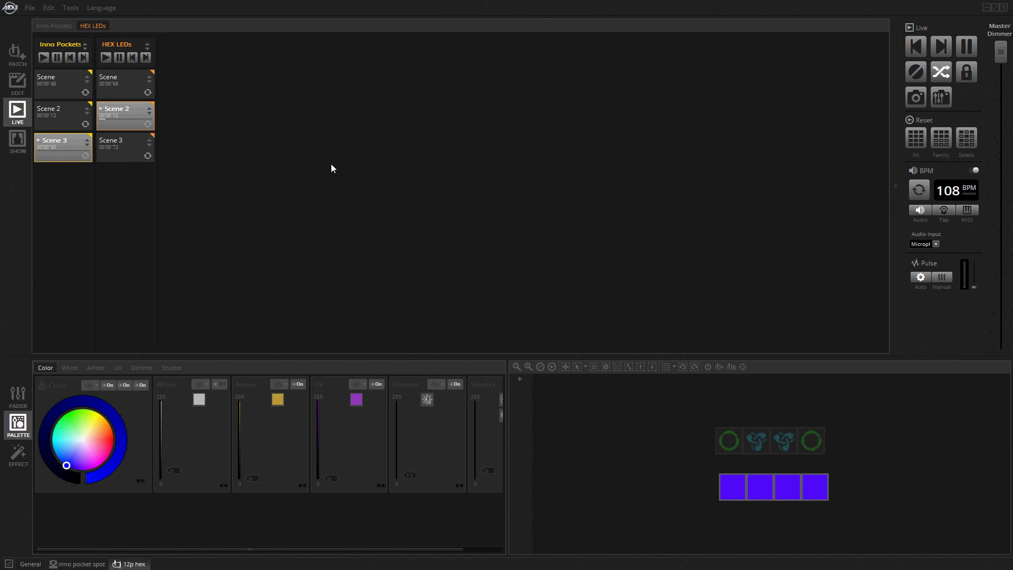
left_click(117, 78)
left_click(59, 78)
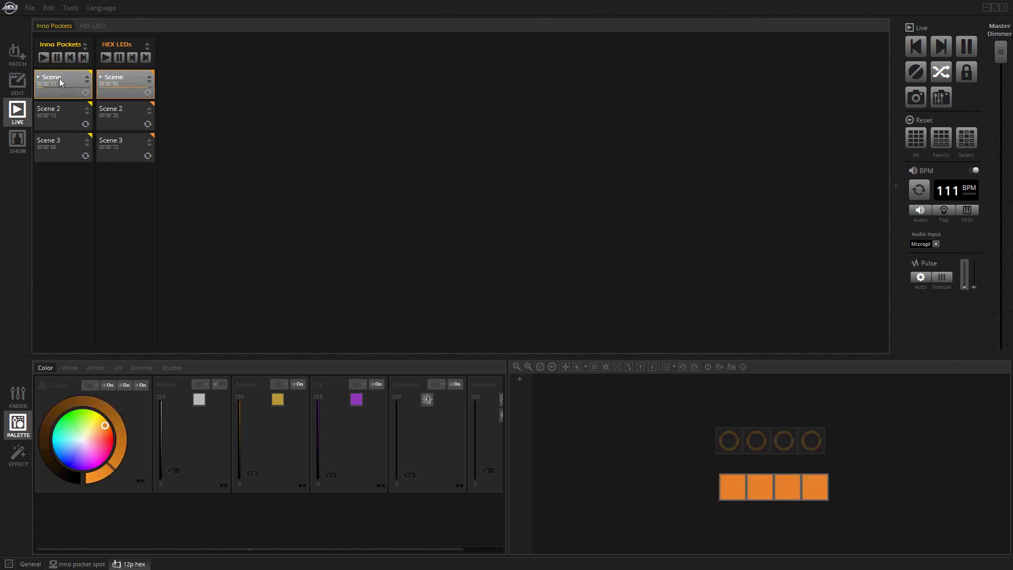
left_click(80, 81)
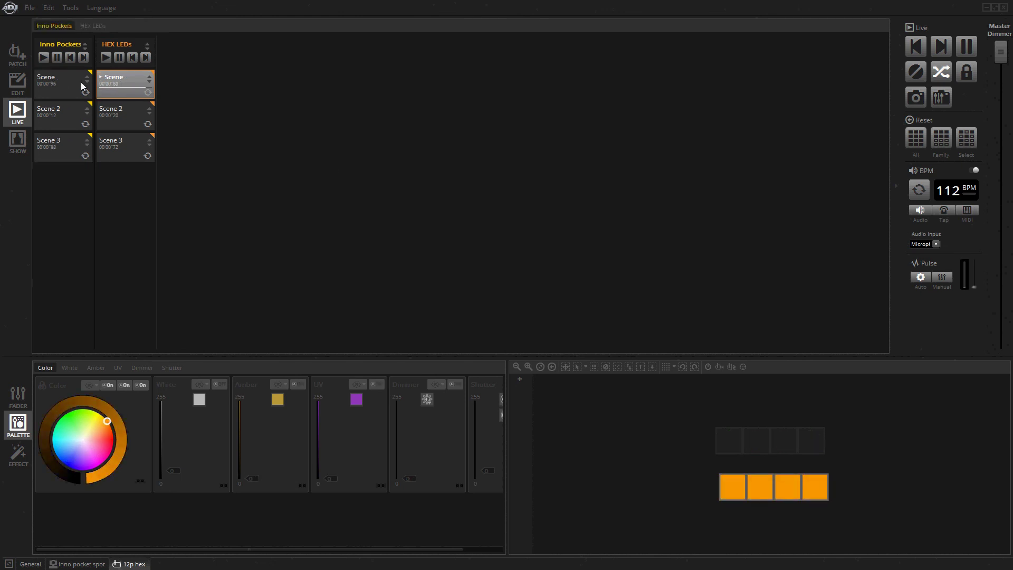
left_click(126, 84)
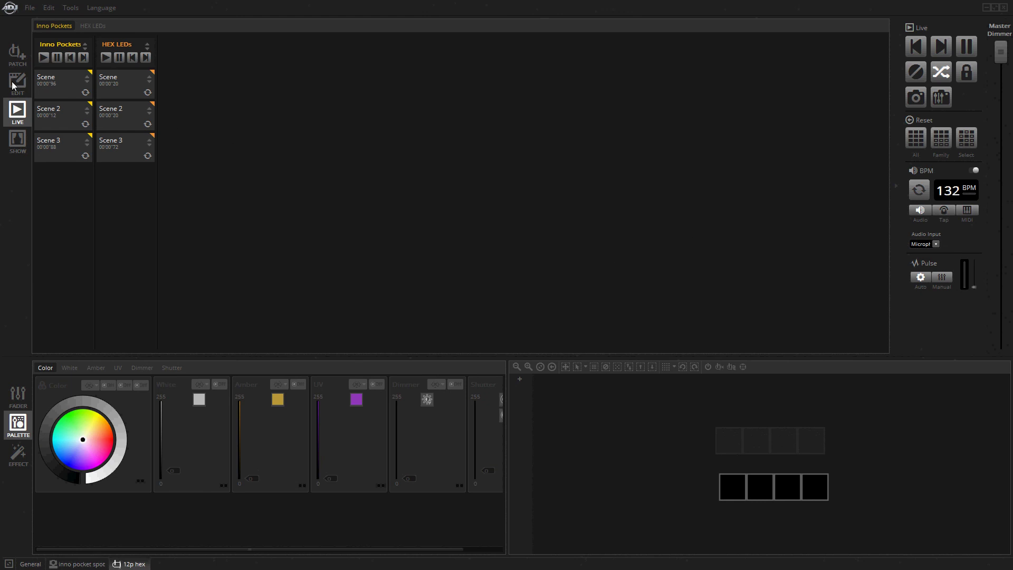
- Start Inno Pockets Scene 3 and HEX LEDs Scene 2 playing together
left_click(71, 115)
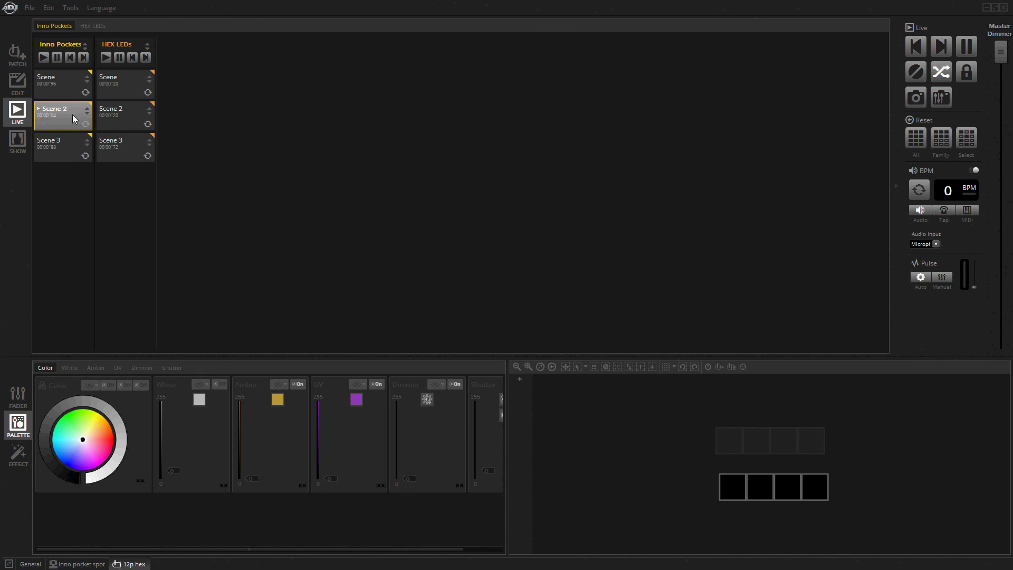
left_click(75, 150)
left_click(128, 144)
left_click(122, 116)
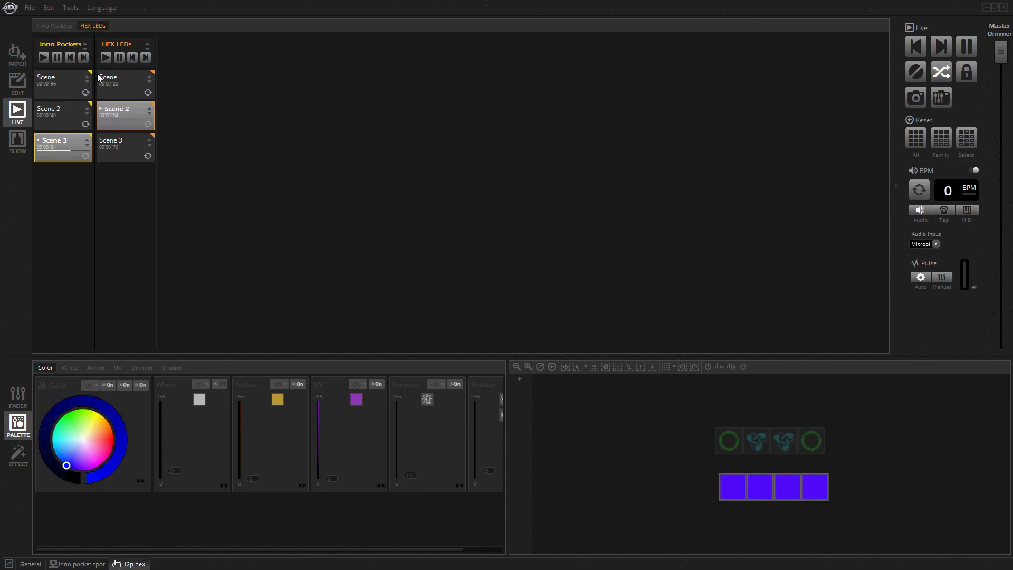
- Lower the live dimmer faders of HEX LEDs Scene 2 and Inno Pockets Scene 3
left_click(149, 112)
mouse_move(148, 141)
left_mouse_down()
mouse_move(81, 141)
mouse_move(197, 146)
mouse_move(95, 142)
mouse_move(169, 141)
left_mouse_up()
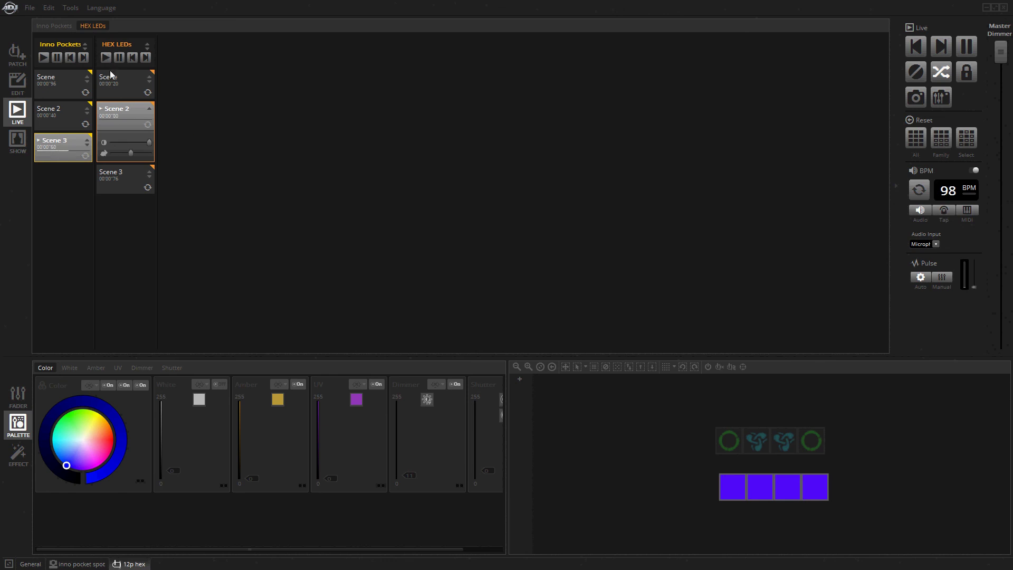
left_click(87, 145)
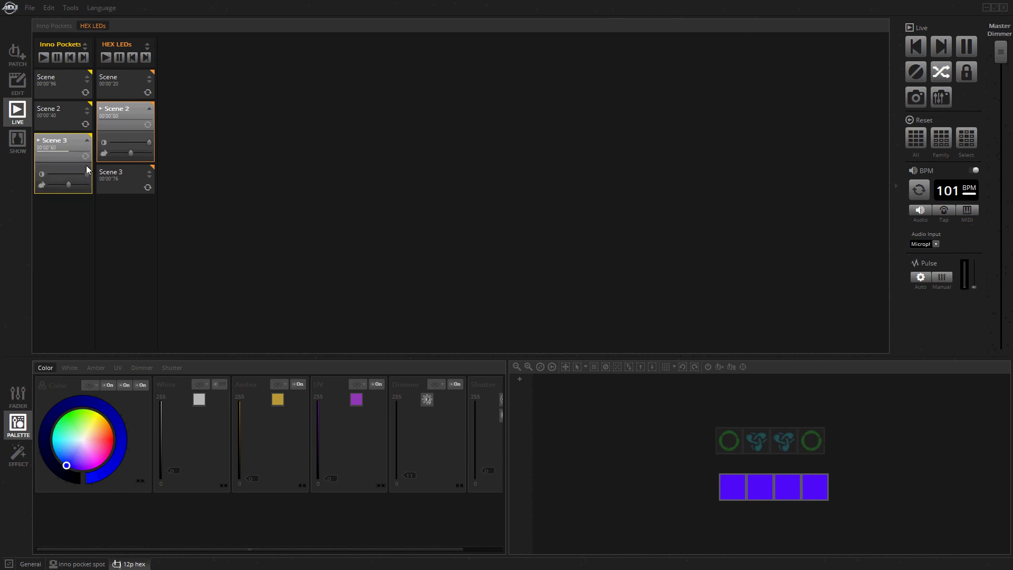
left_click_drag(87, 174, 154, 164)
- Pause HEX LEDs playback, restart and stop the scenes, then return to Edit mode
left_click(119, 58)
left_click(124, 113)
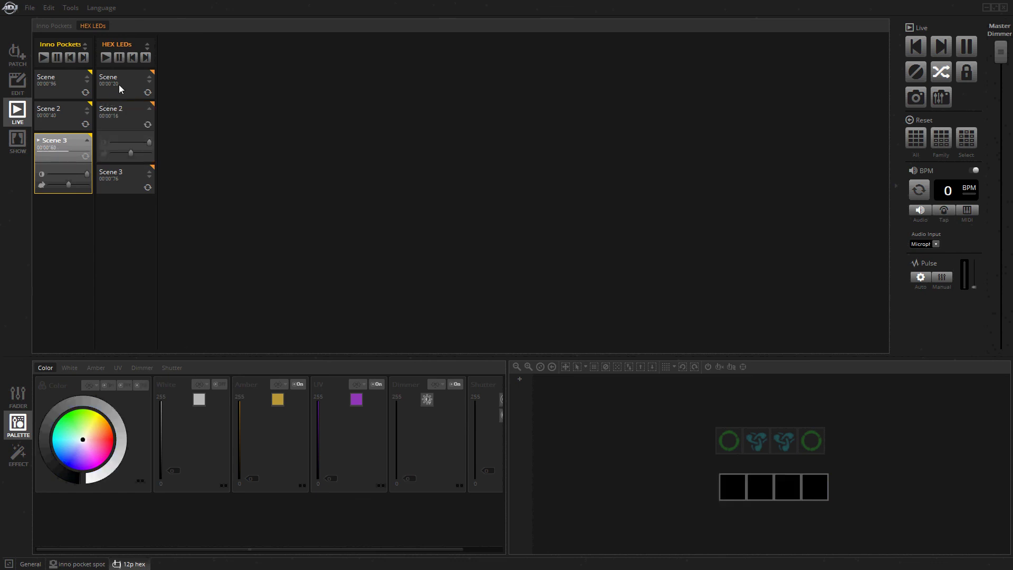
left_click(79, 141)
left_click(63, 80)
left_click(111, 82)
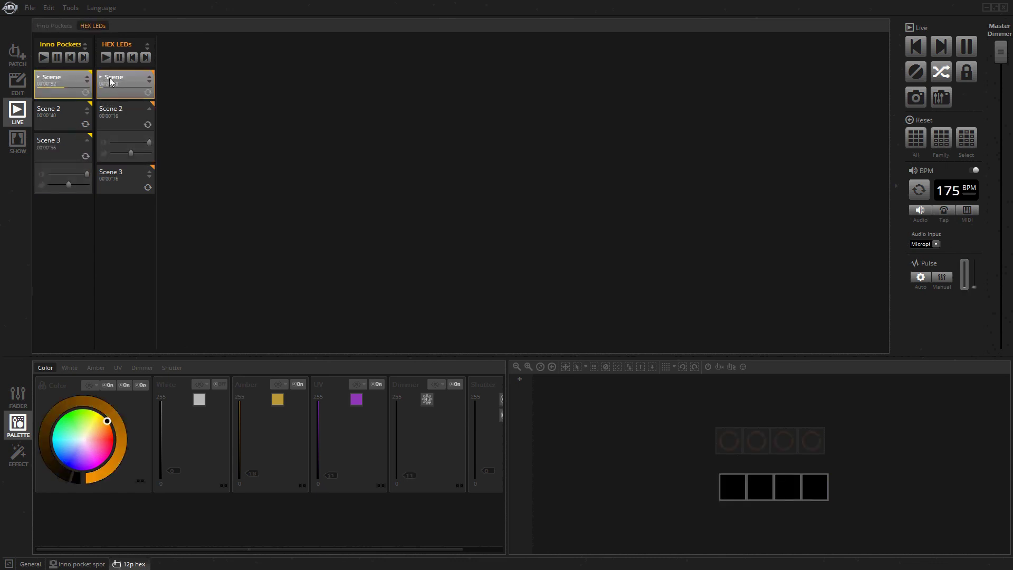
left_click(109, 121)
left_click(66, 155)
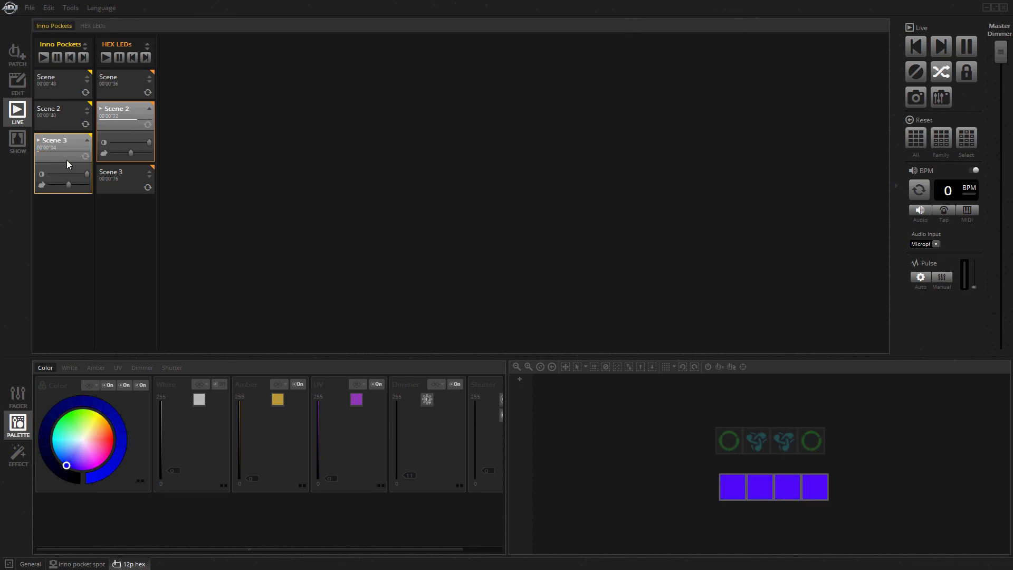
left_click(79, 144)
left_click(110, 121)
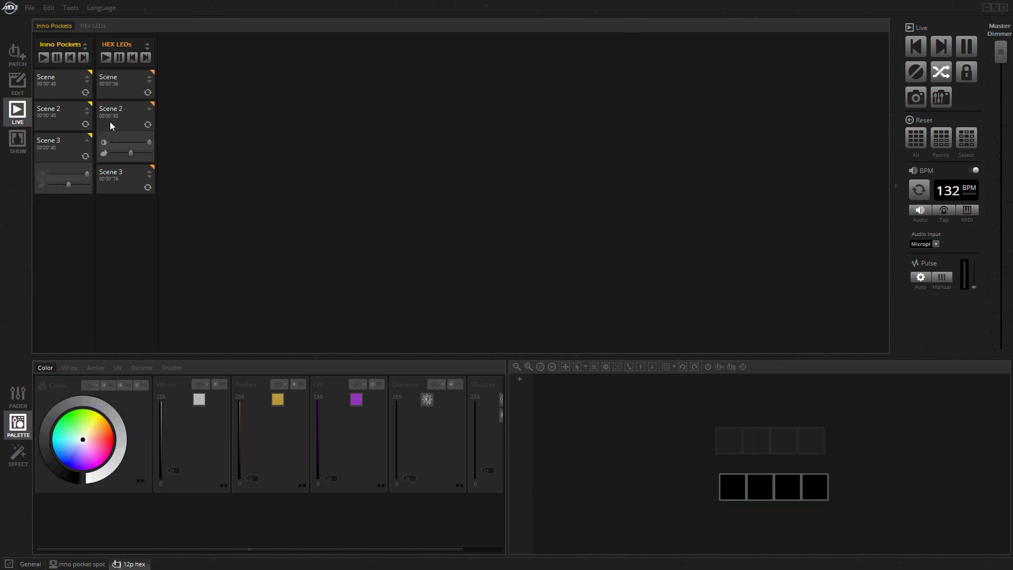
left_click(19, 84)
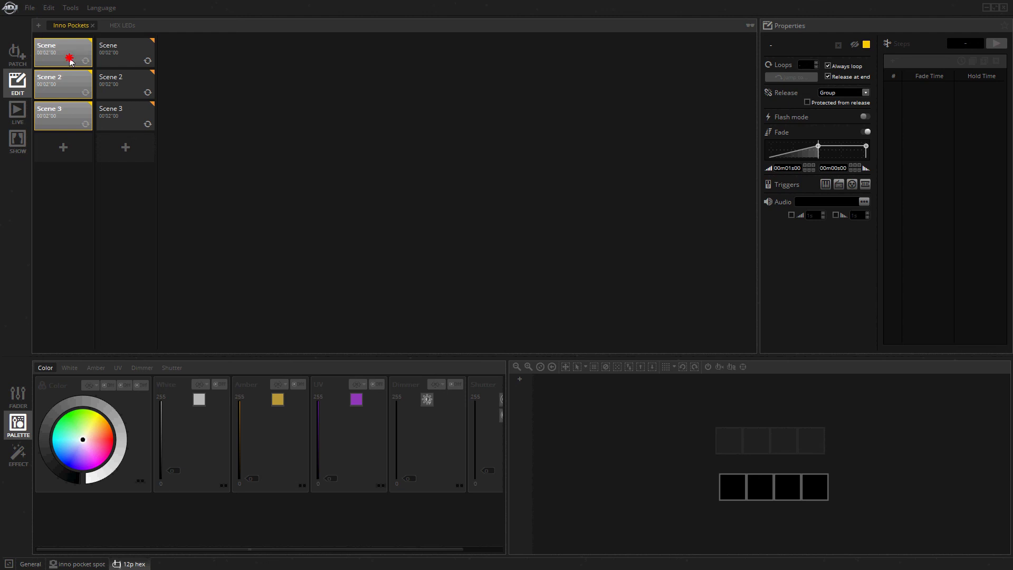
- Create a new one-scene group, move its tab to first position and name it Master
left_click(67, 85)
left_click(203, 109)
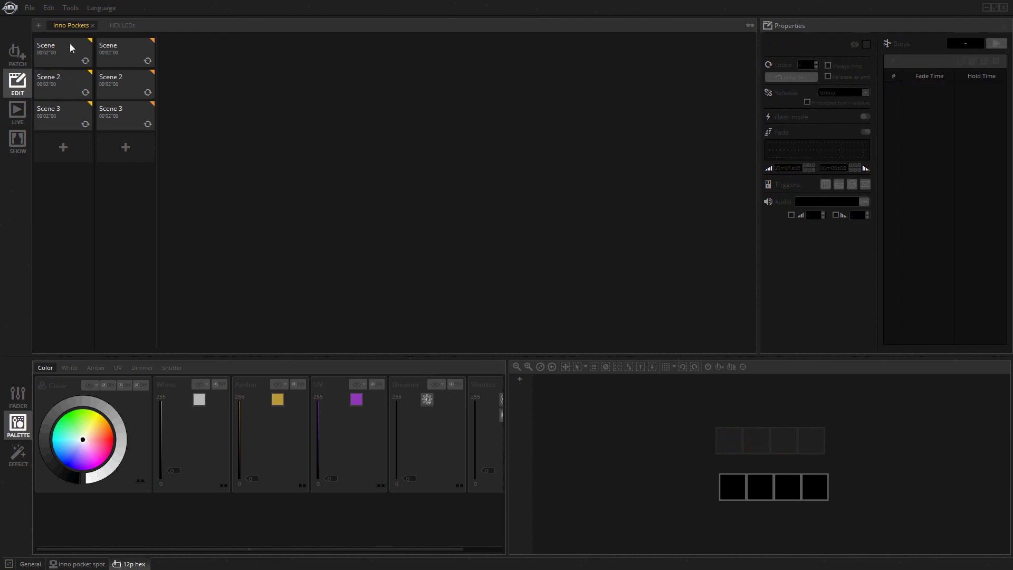
left_click(38, 26)
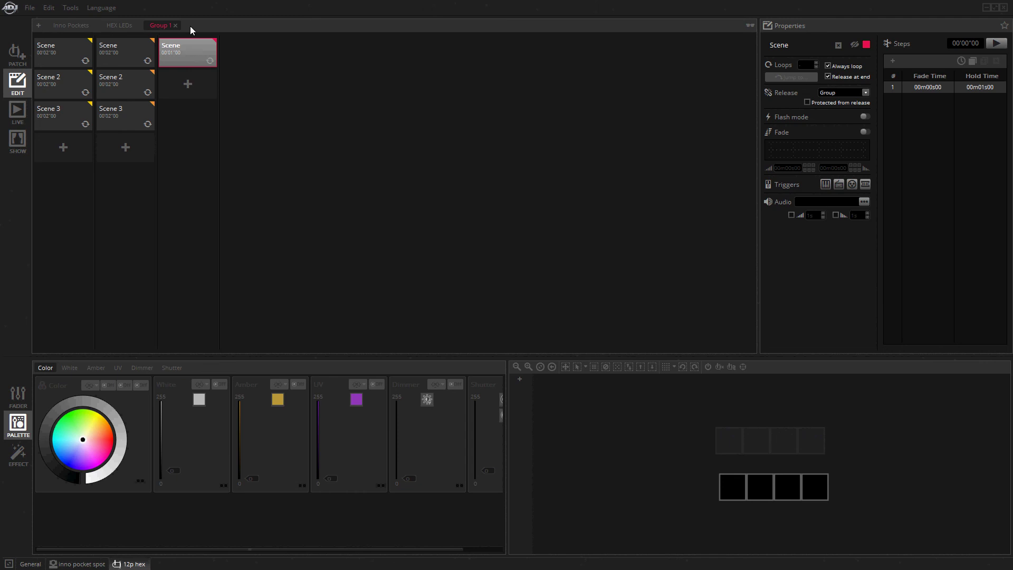
left_click_drag(160, 28, 55, 26)
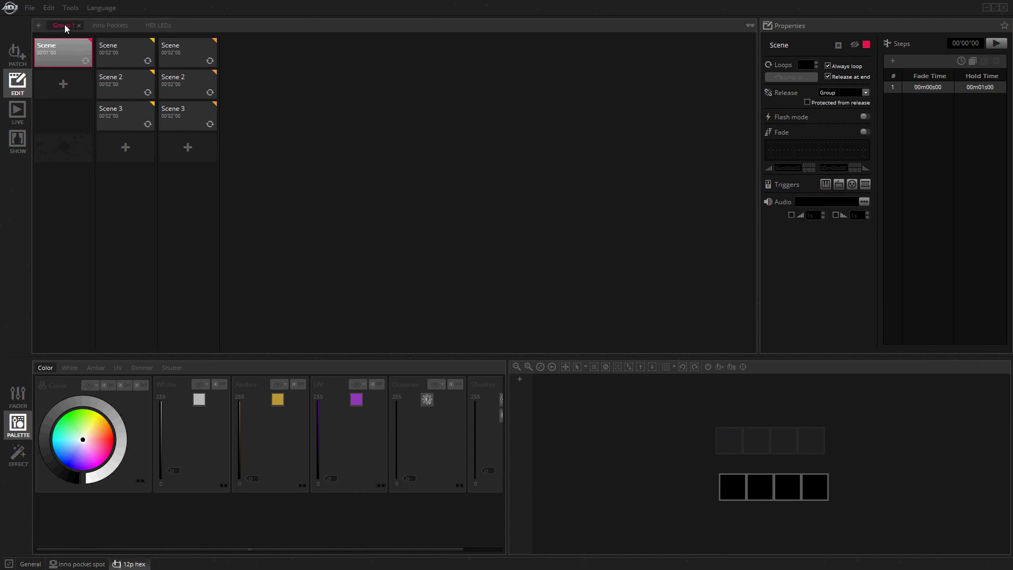
type("Master")
- Set the Master scene to General release, playing once, with a 00m00s04 step hold
left_click(866, 93)
left_click(838, 67)
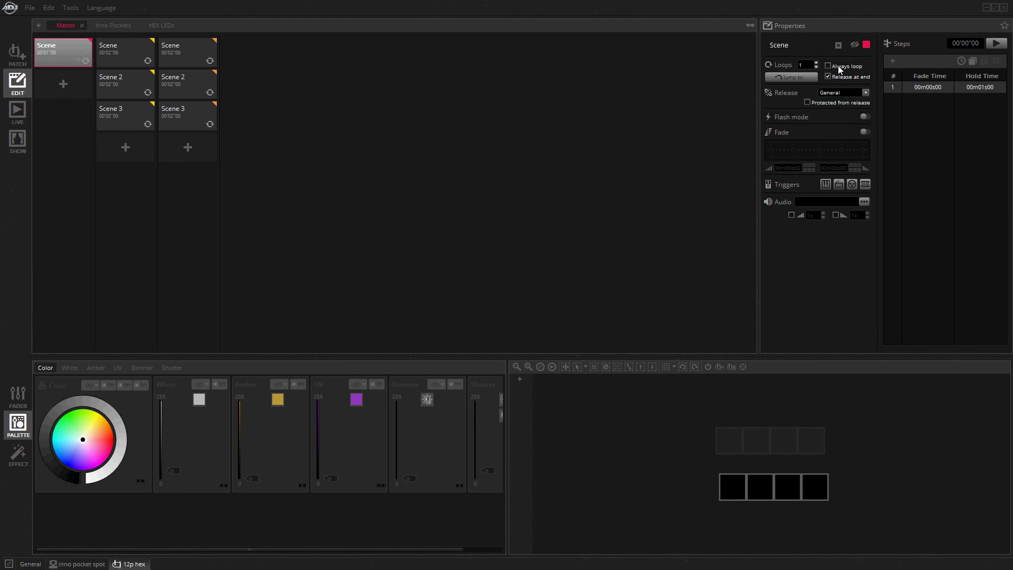
double_click(983, 87)
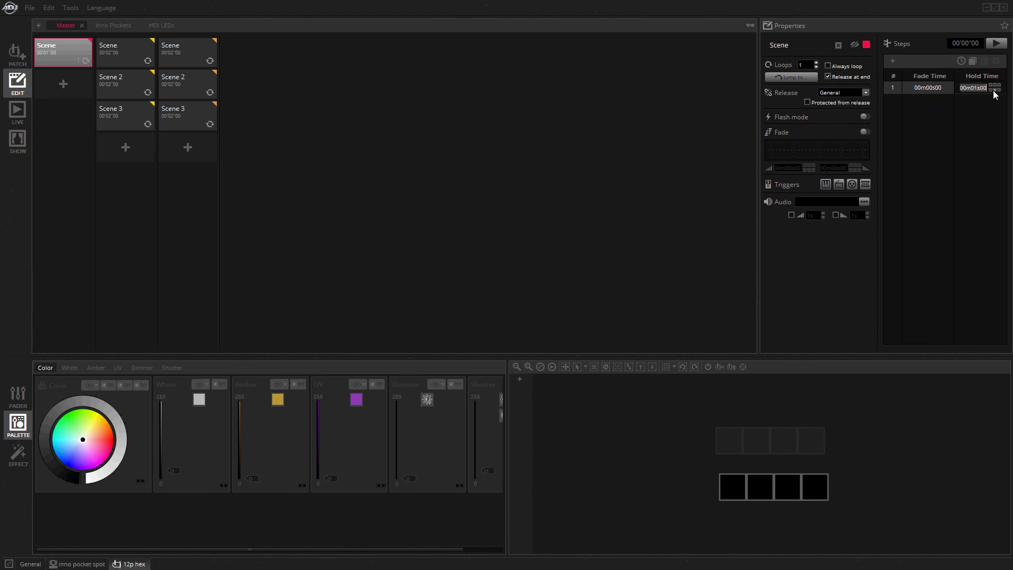
left_click(961, 61)
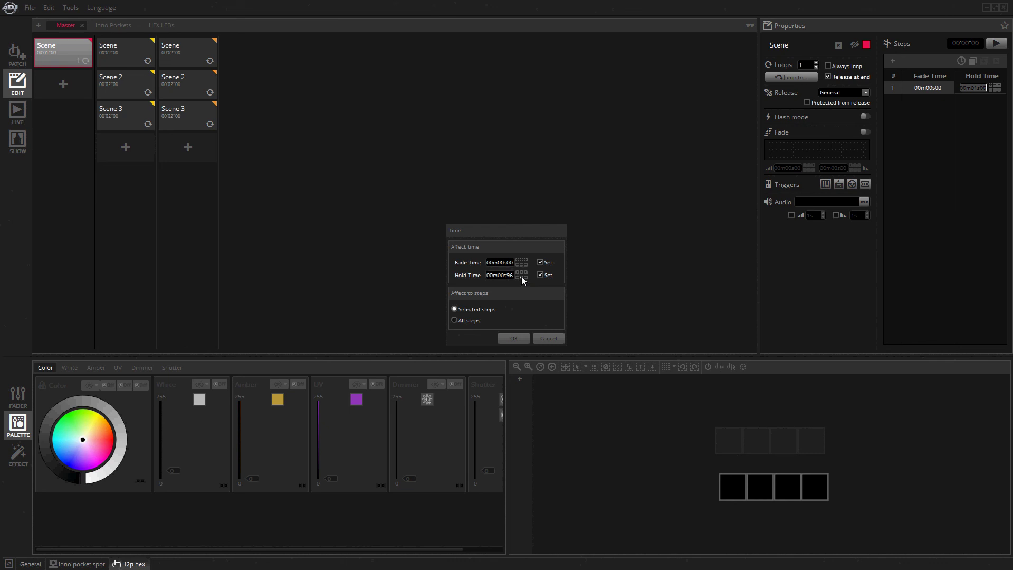
left_click(513, 337)
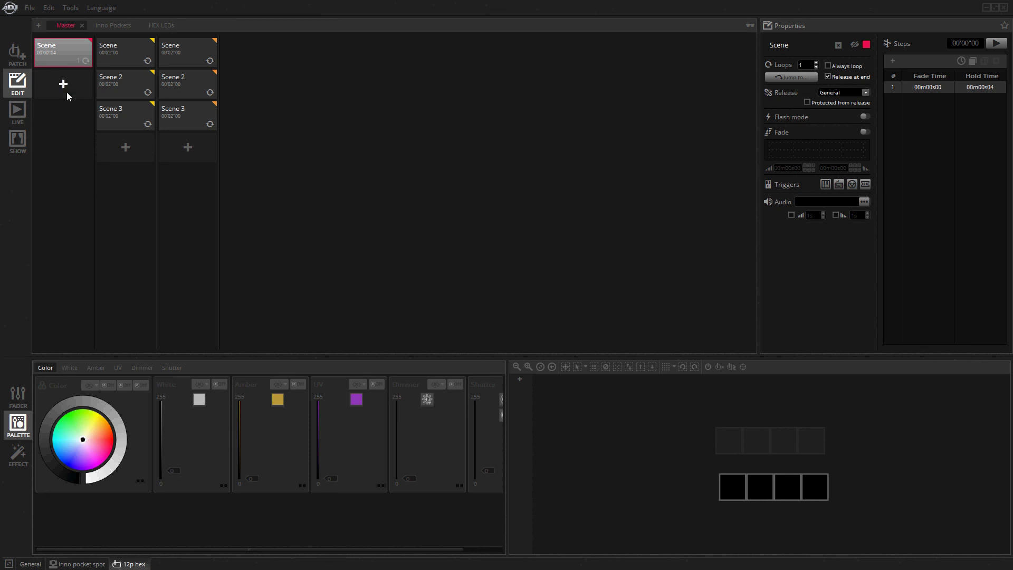
- In Live mode, start Inno Pockets and HEX LEDs scenes, then fire Master to stop them, twice
left_click(17, 112)
left_click(118, 114)
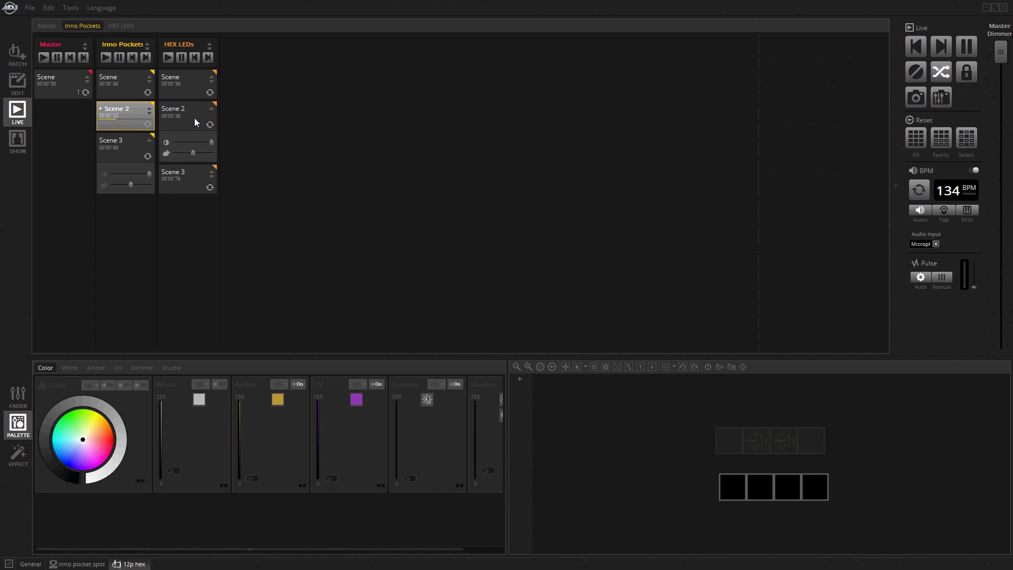
left_click(194, 118)
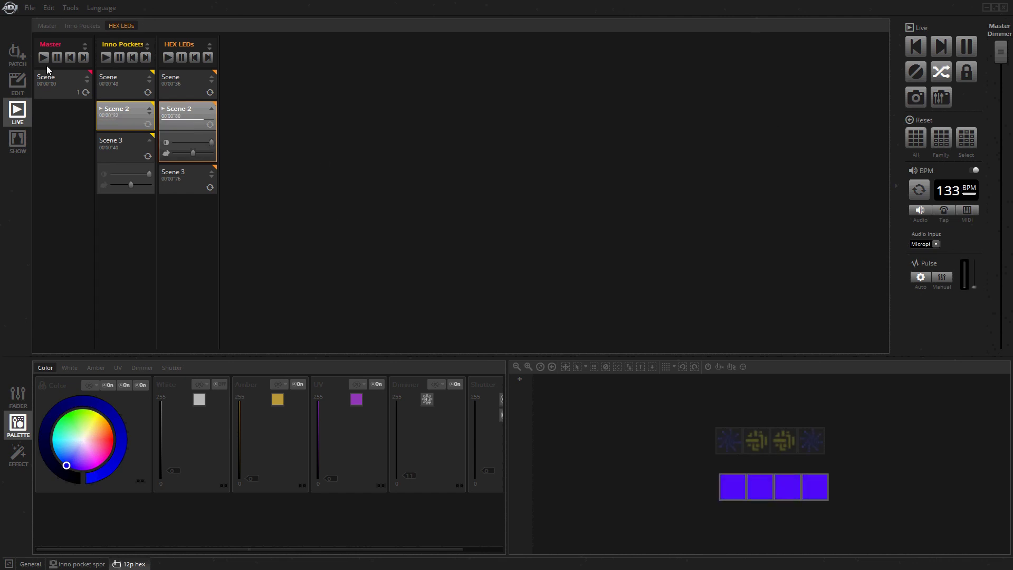
left_click(58, 81)
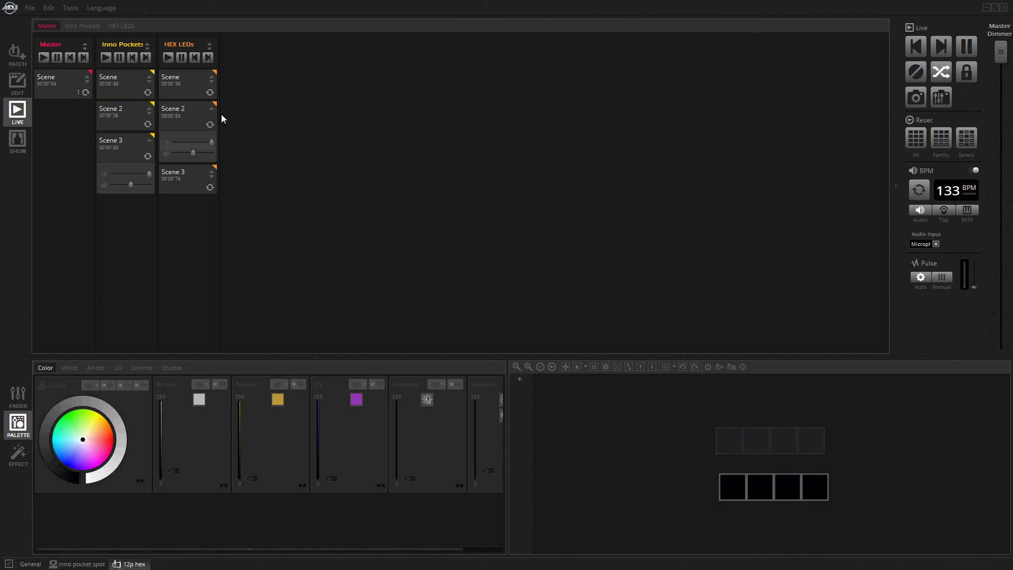
left_click(116, 116)
left_click(174, 182)
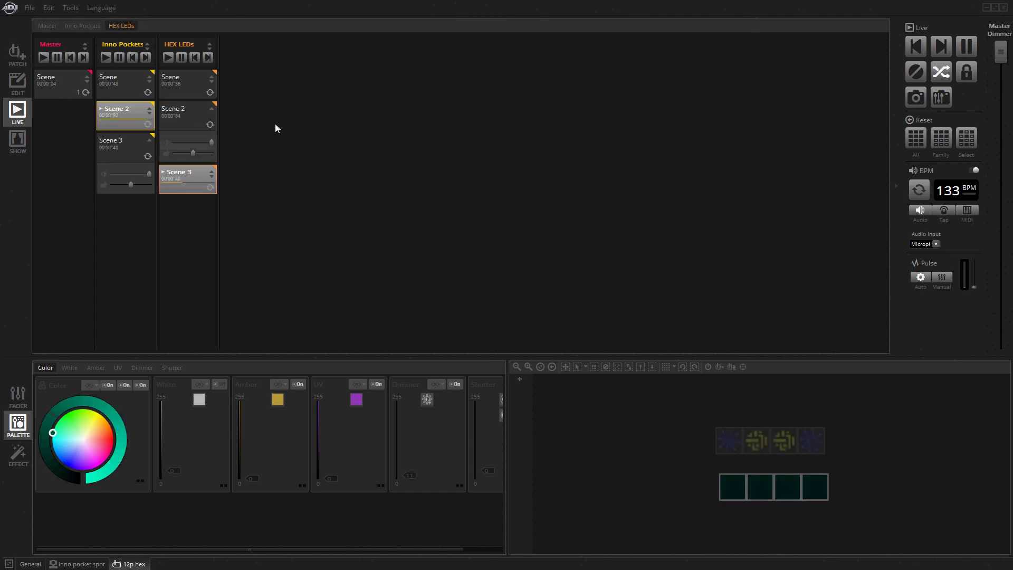
left_click(55, 79)
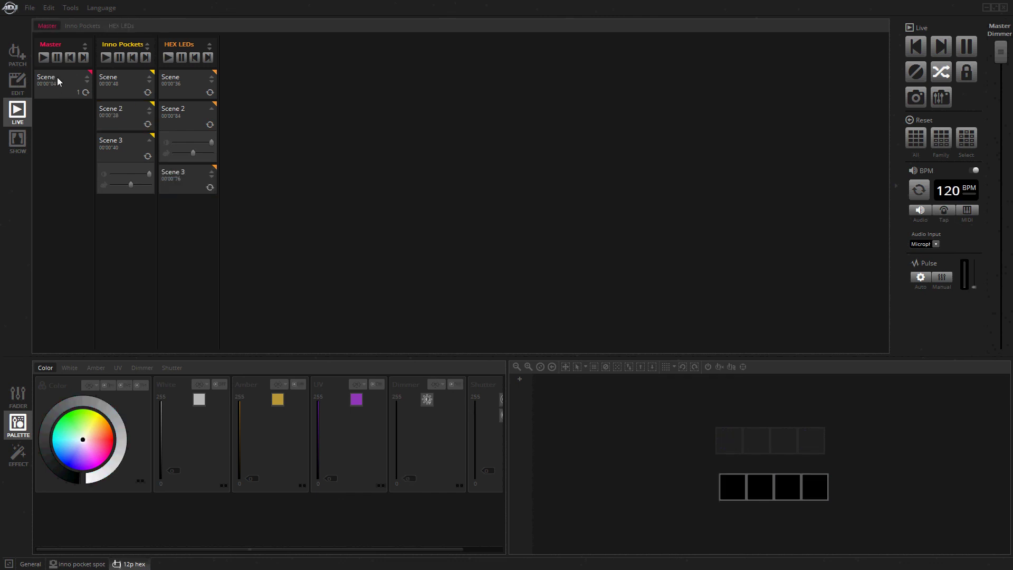
- Rename the Master group's first scene to 'Blackout'
left_click(16, 83)
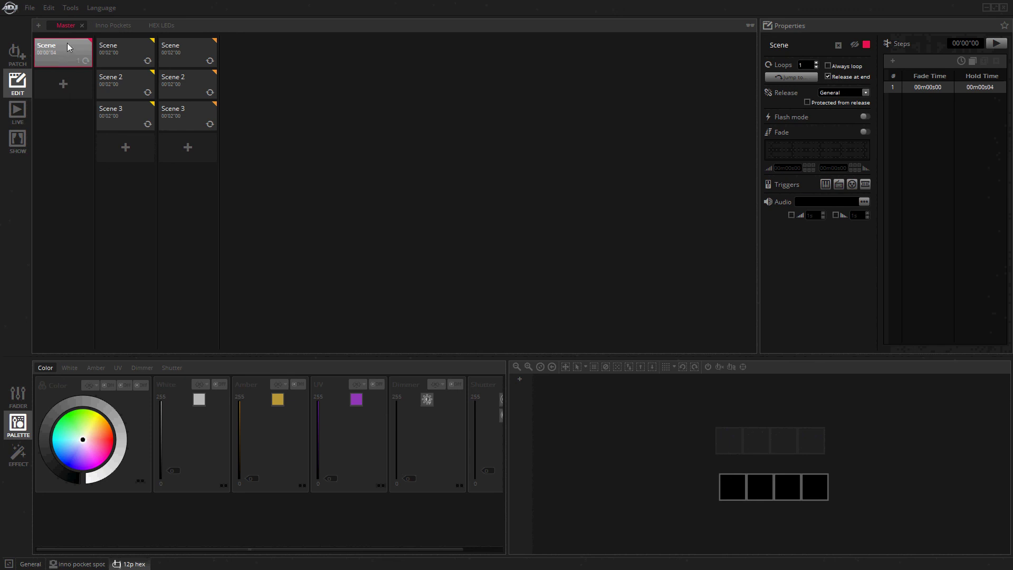
left_click(804, 44)
key("BackSpace")
key("BackSpace")
key("BackSpace")
key("BackSpace")
type("Blackout")
left_click(474, 191)
- Add Master's Scene playing once with a 00m00s04 hold, jumping to Inno Pockets Scene and HEX LEDs Scene 2
left_click(63, 84)
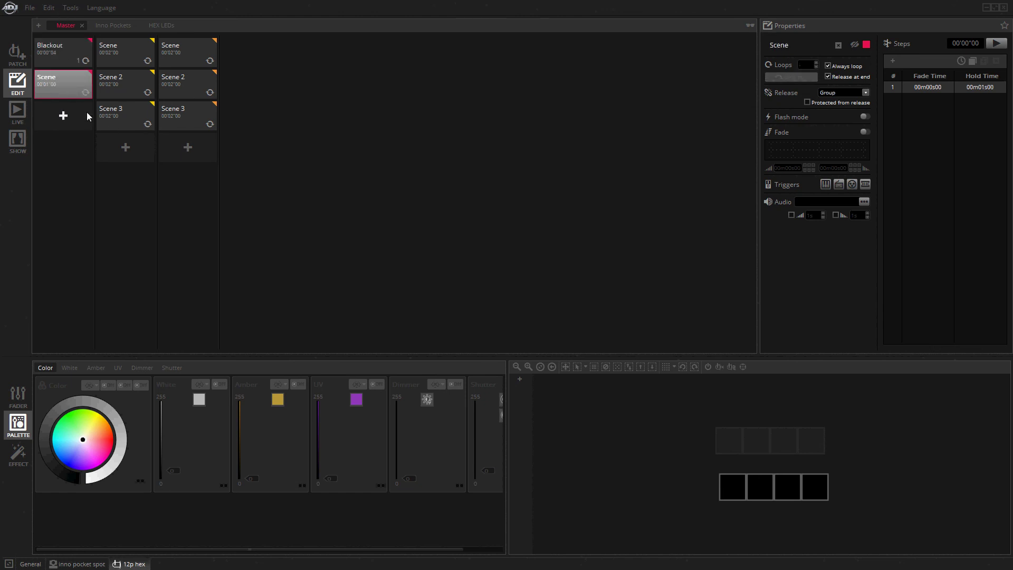
left_click(828, 67)
left_click(961, 61)
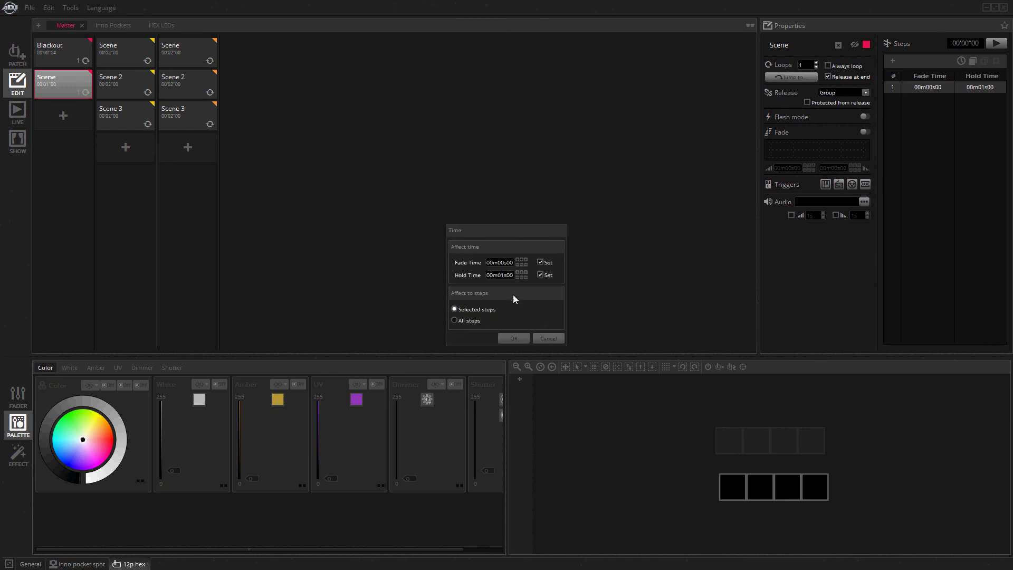
left_click(515, 339)
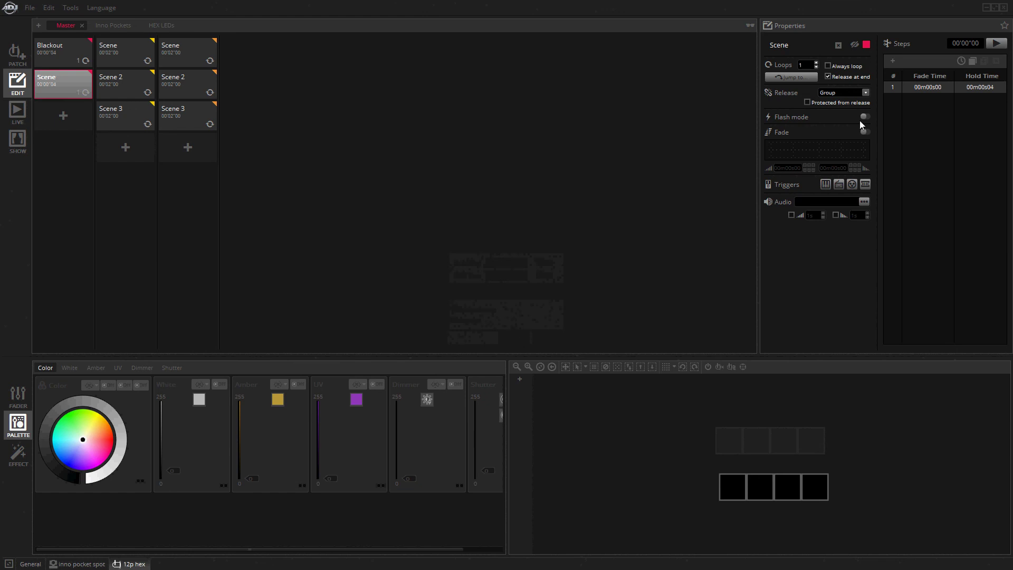
left_click(791, 78)
left_click_drag(485, 231, 517, 163)
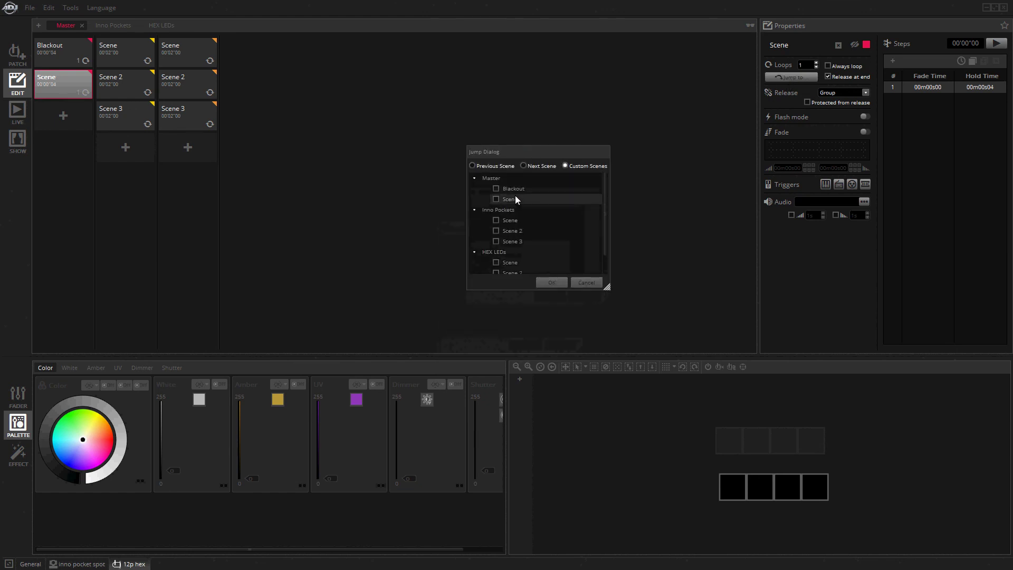
left_click(496, 220)
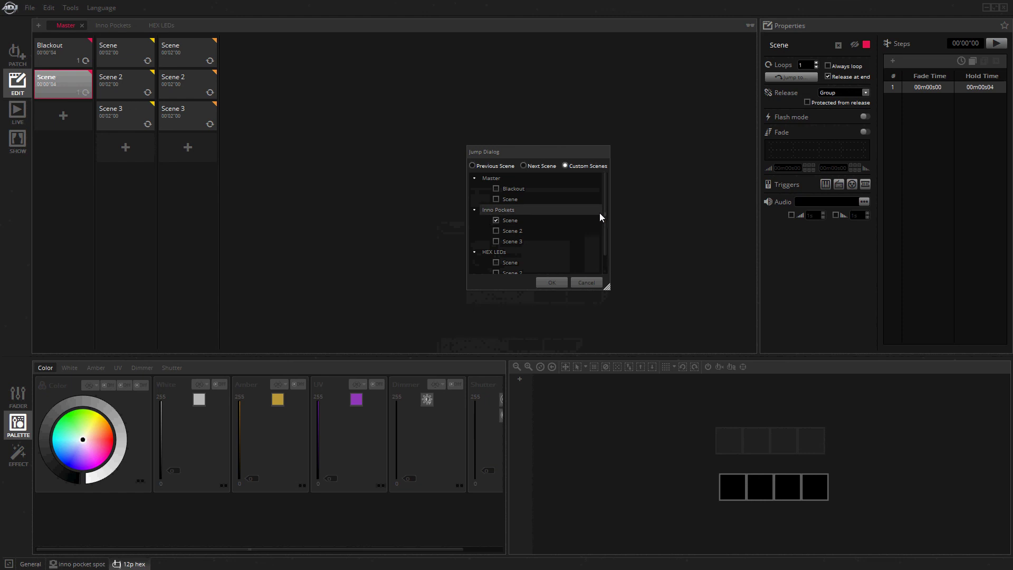
left_click_drag(606, 205, 606, 220)
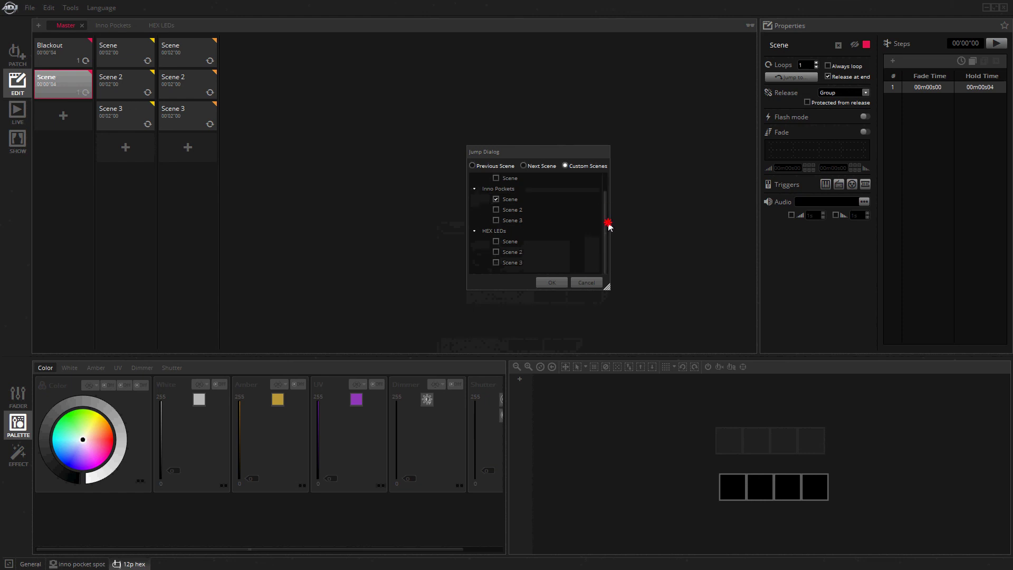
left_click(496, 252)
left_click(552, 282)
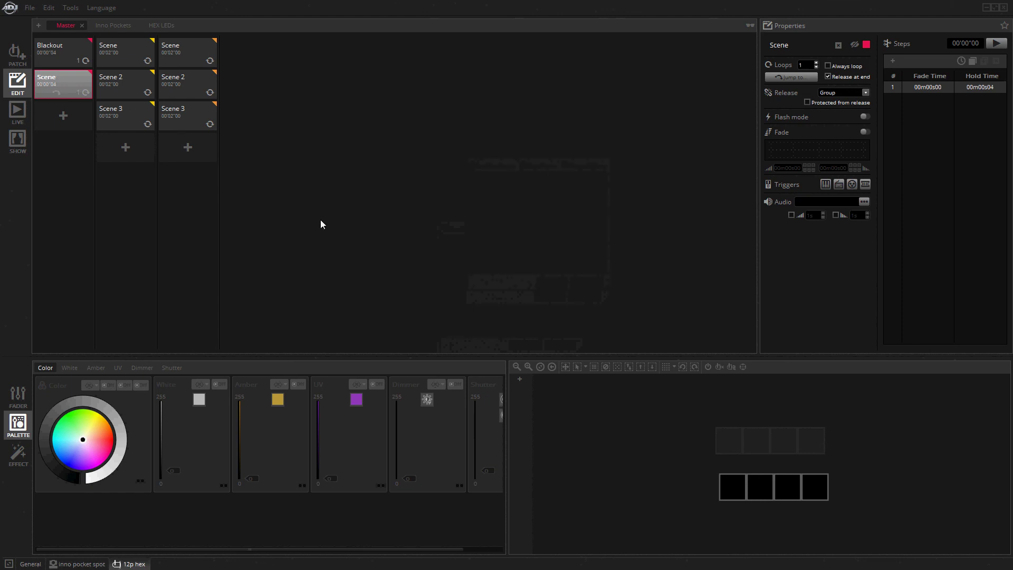
- Add Master Scene 2 playing once with a 00m00s04 hold, jumping to Inno Pockets Scene 3 and HEX LEDs Scene
left_click(63, 115)
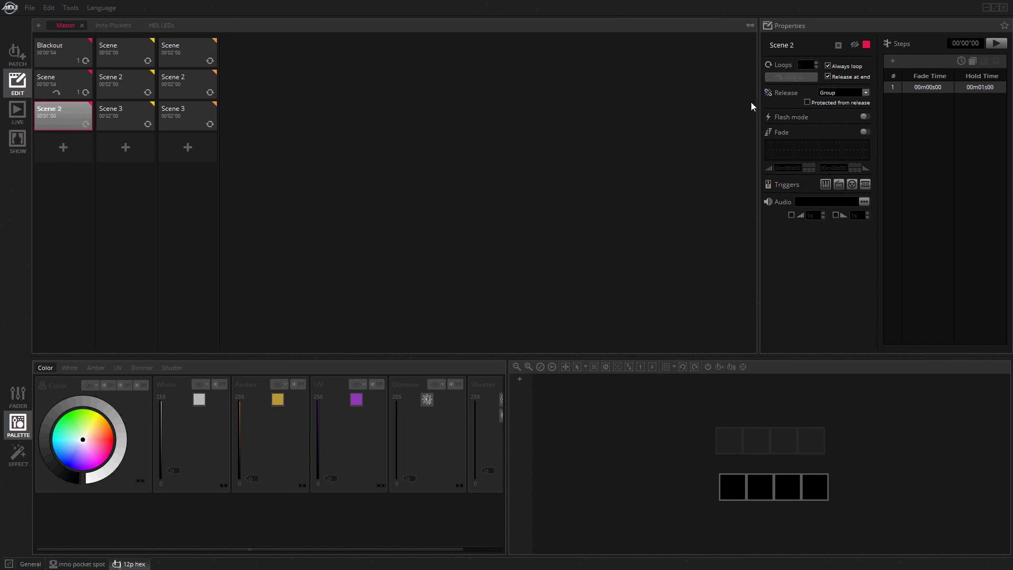
left_click(829, 66)
double_click(889, 85)
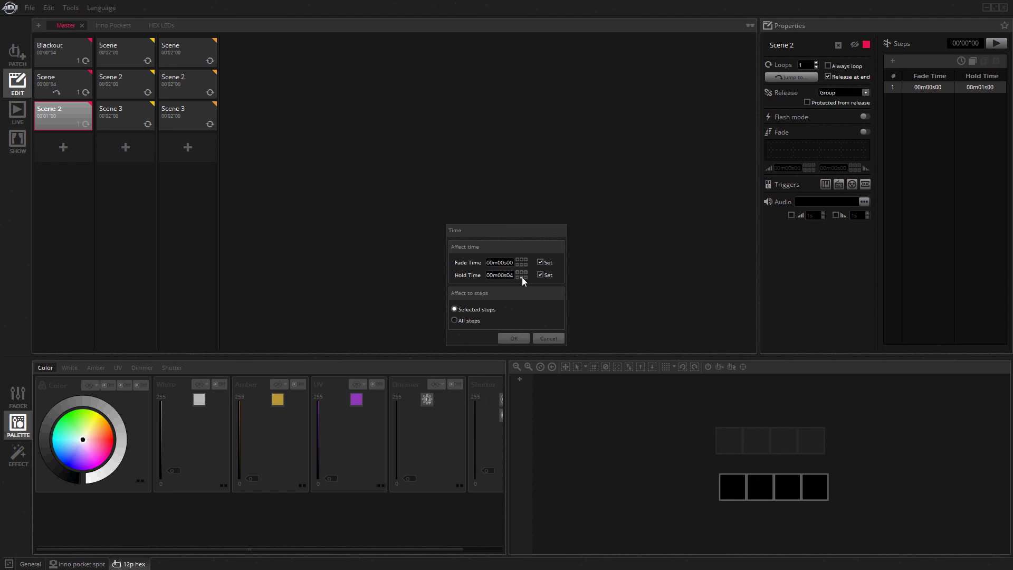
left_click(514, 338)
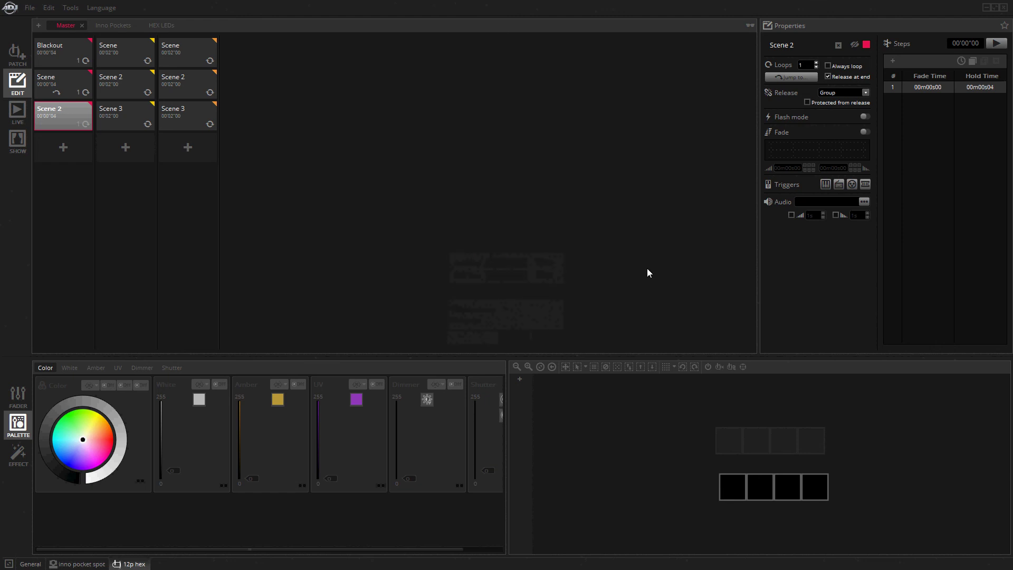
left_click(786, 76)
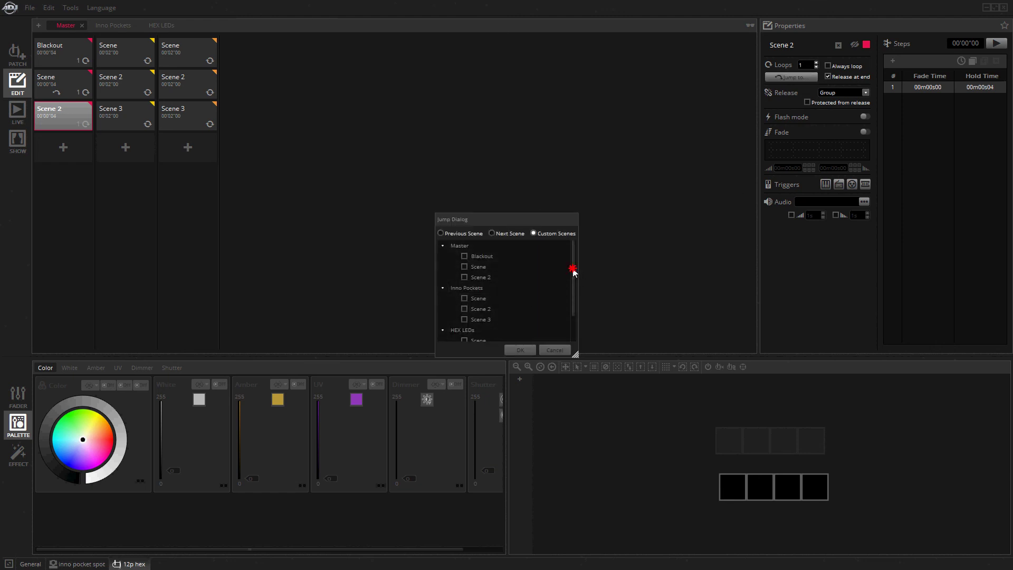
left_click_drag(574, 271, 575, 298)
left_click(485, 286)
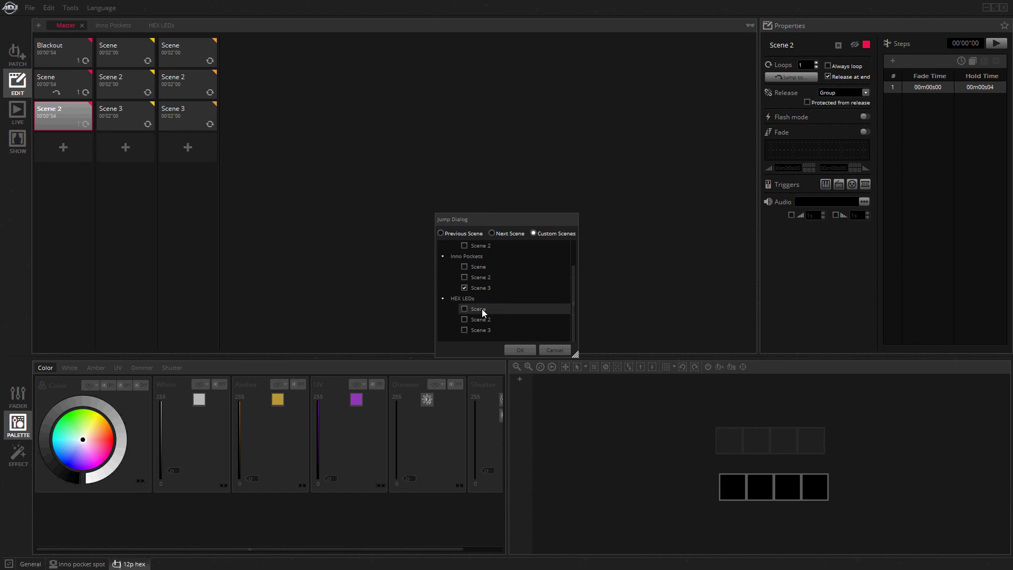
left_click(532, 350)
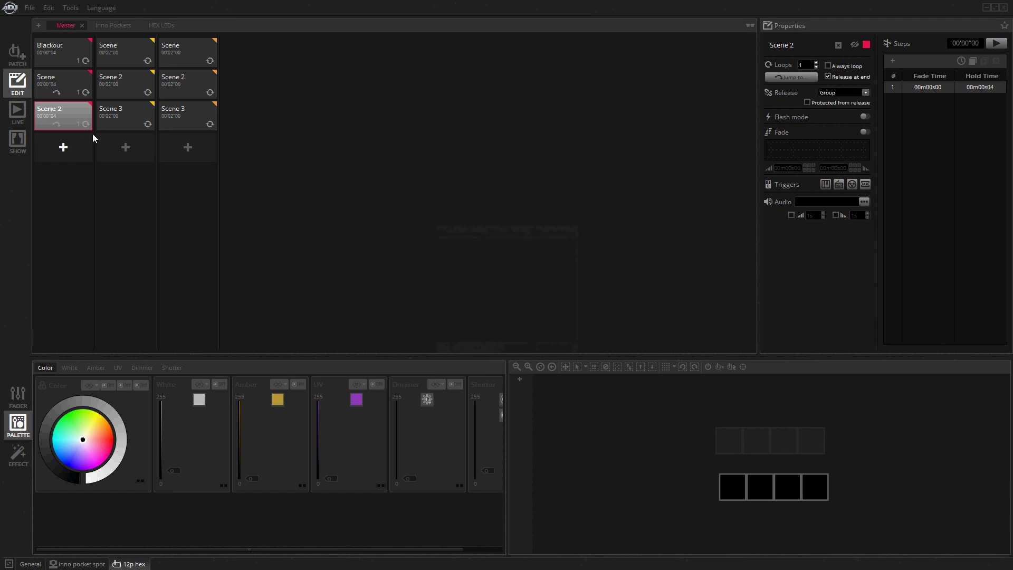
- In Live mode, start both groups' first scenes, then alternate Master's Scene 2 and Scene cues
left_click(16, 112)
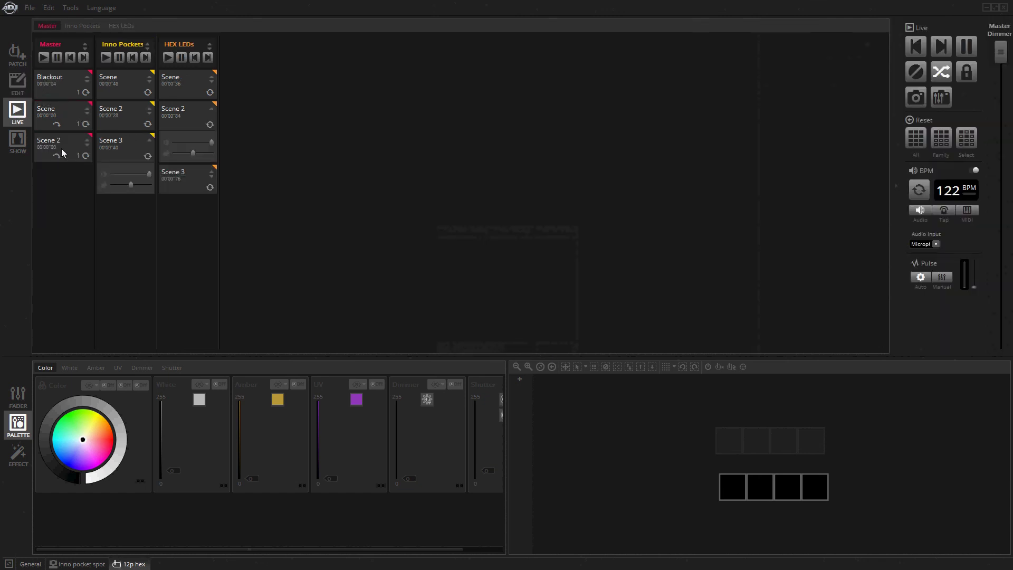
left_click(129, 83)
left_click(187, 83)
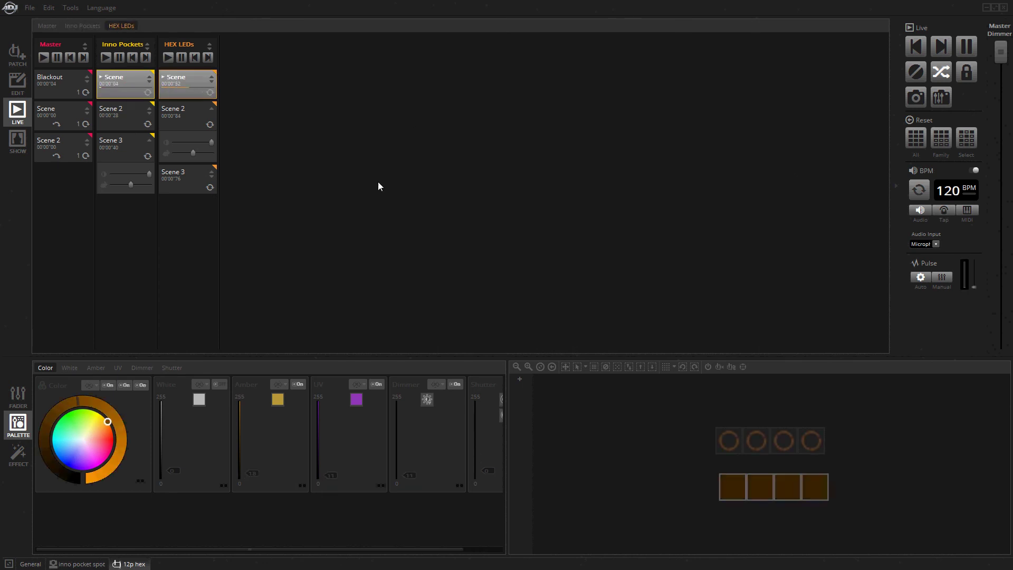
left_click(66, 141)
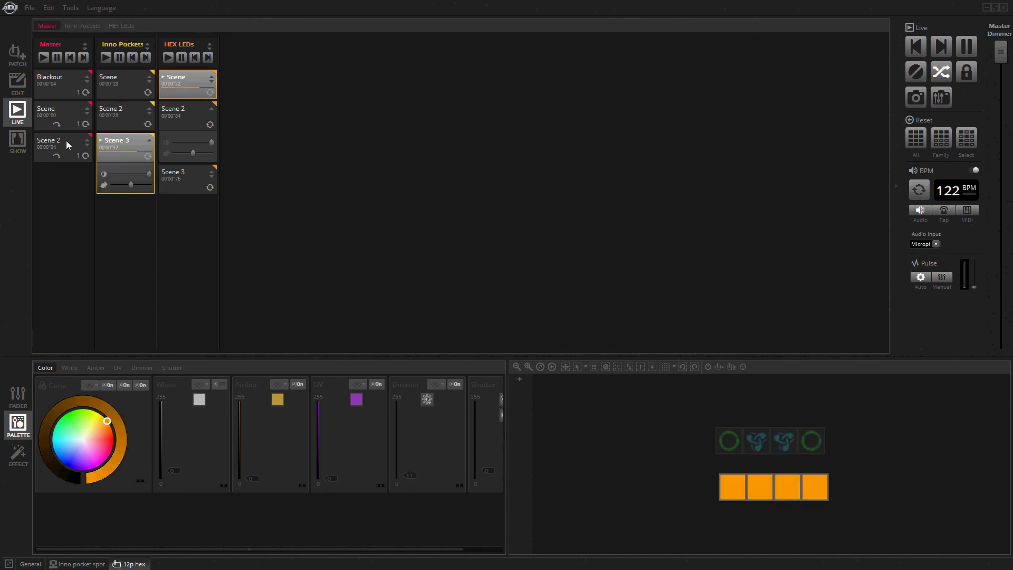
left_click(66, 113)
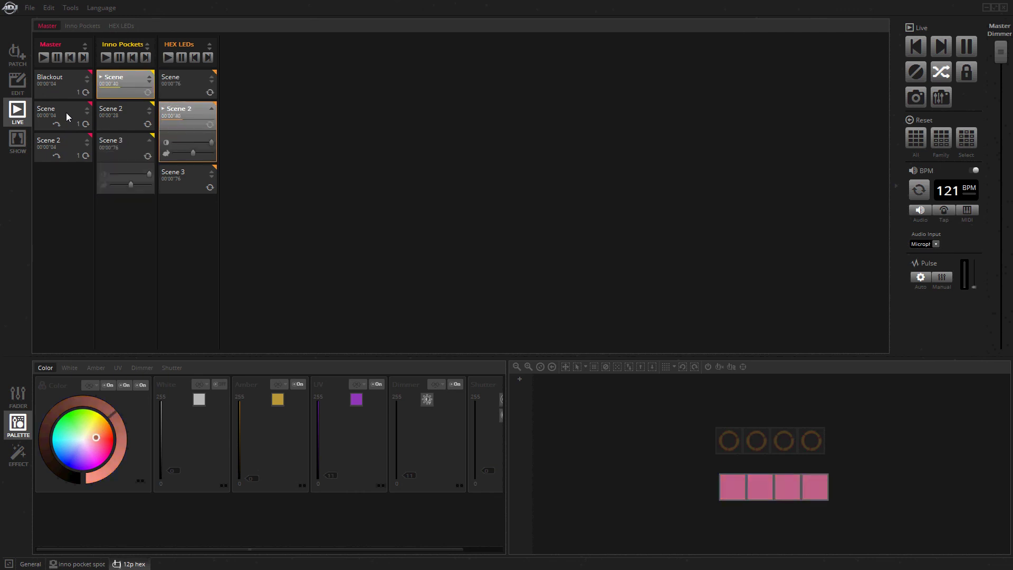
left_click(64, 144)
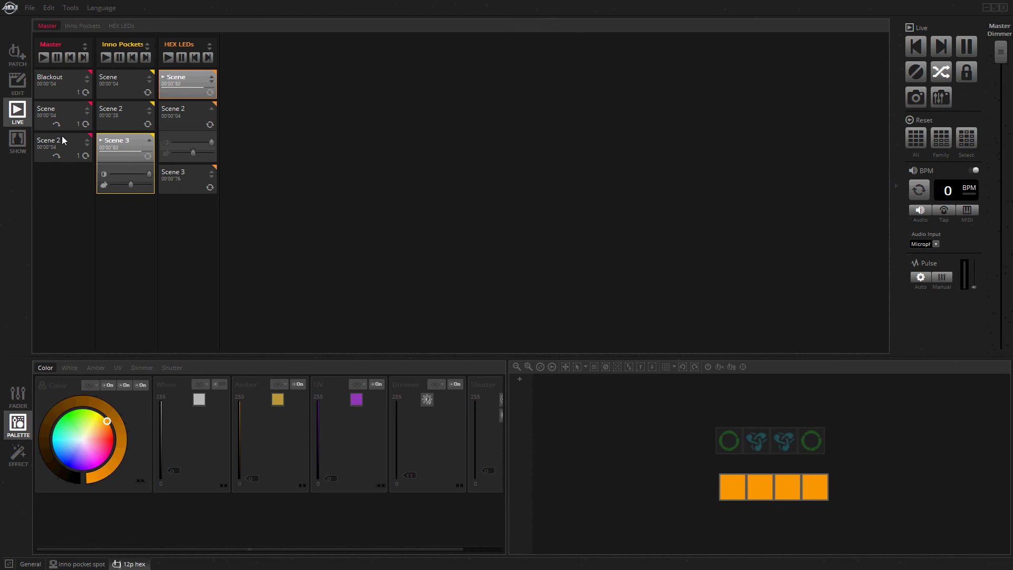
left_click(56, 116)
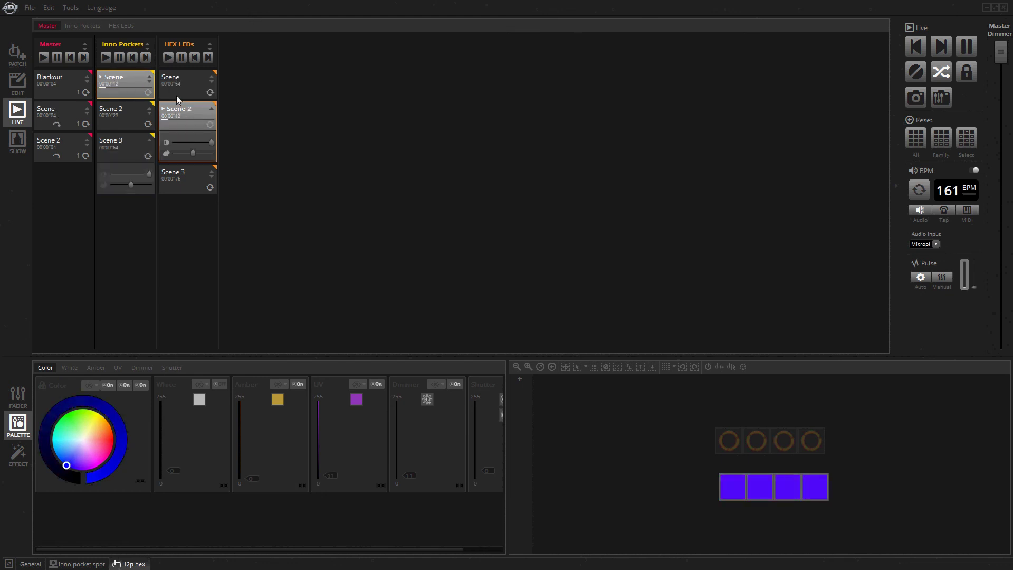
left_click(69, 115)
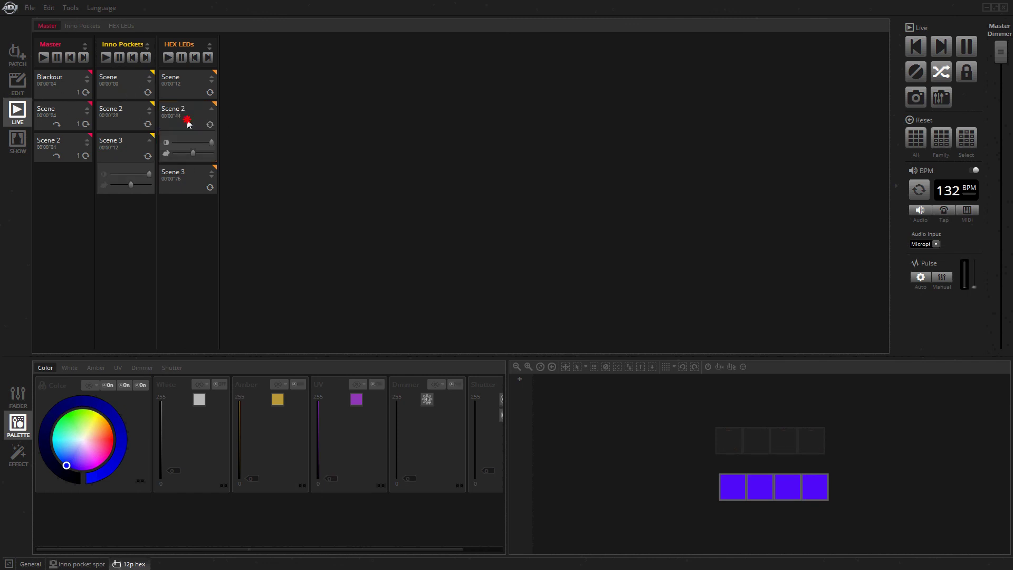
- In Edit, set all three Inno Pockets scenes to stop looping forever and play 5 loops
left_click(17, 82)
left_click(109, 25)
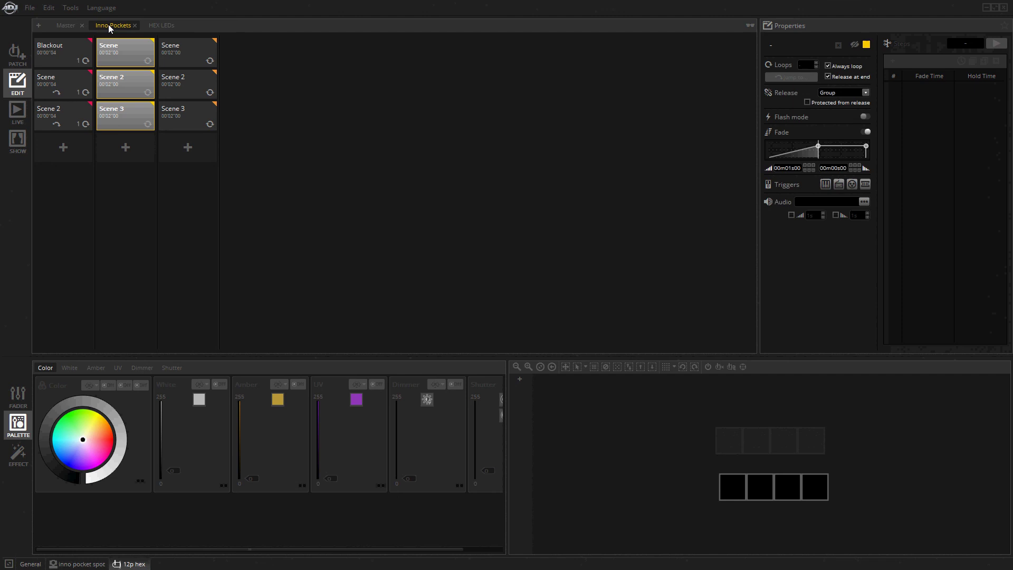
left_click(116, 49)
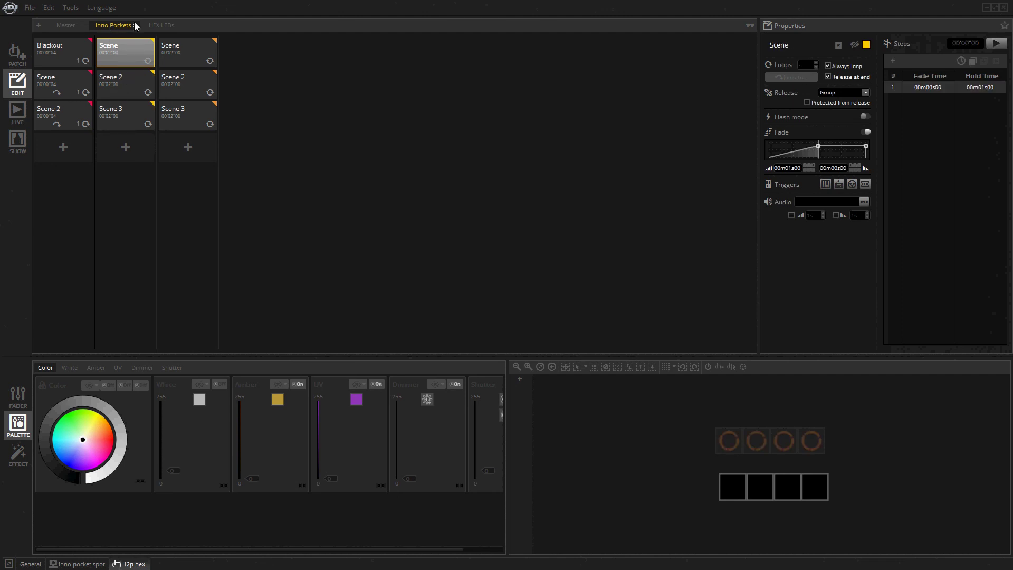
left_click(120, 26)
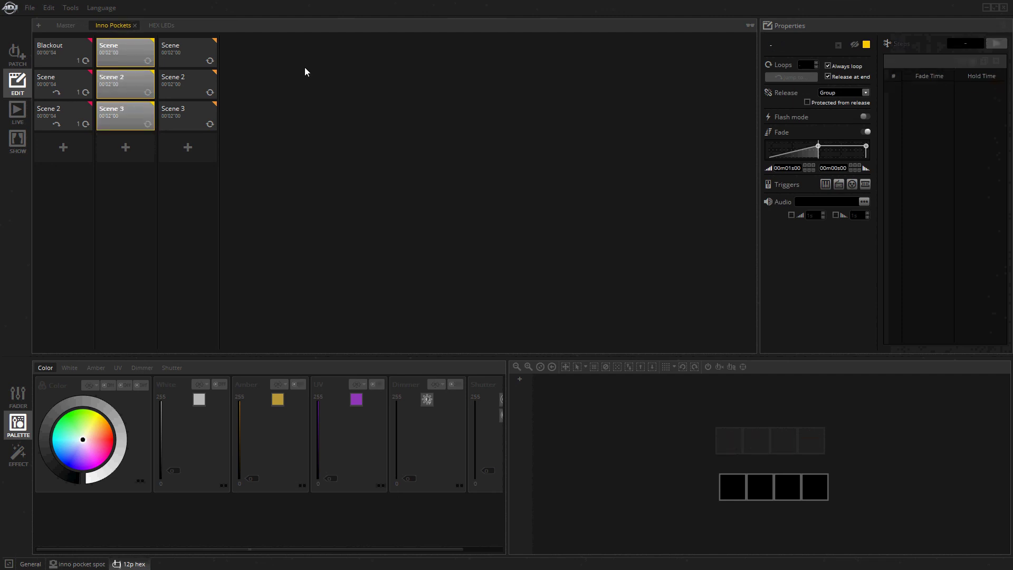
left_click(829, 66)
left_click(817, 63)
- Give the HEX LEDs scenes 5 loops instead of Always loop, then jump to the Next Scene
left_click(154, 26)
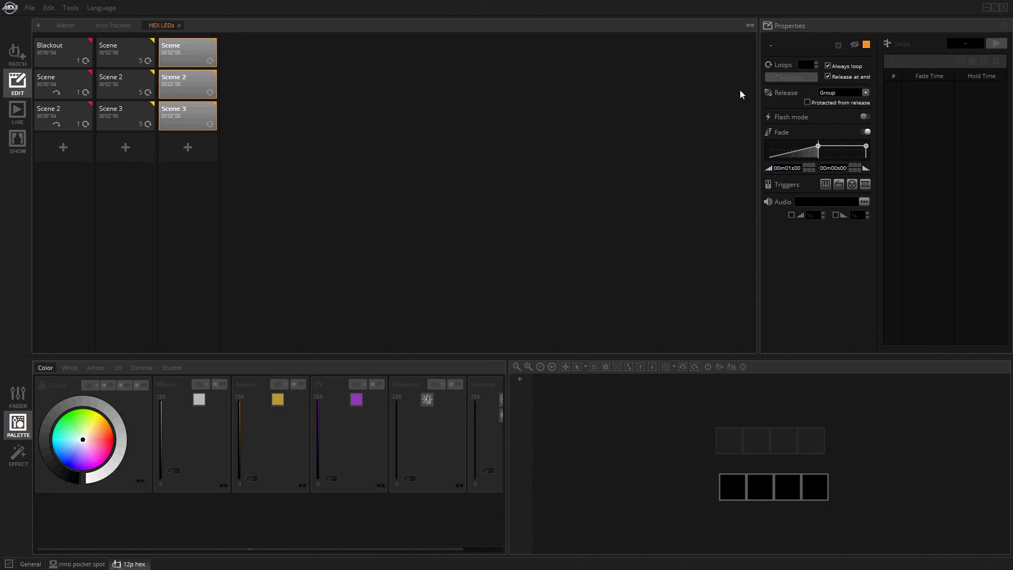
left_click(827, 67)
left_click(816, 62)
double_click(817, 62)
left_click(801, 78)
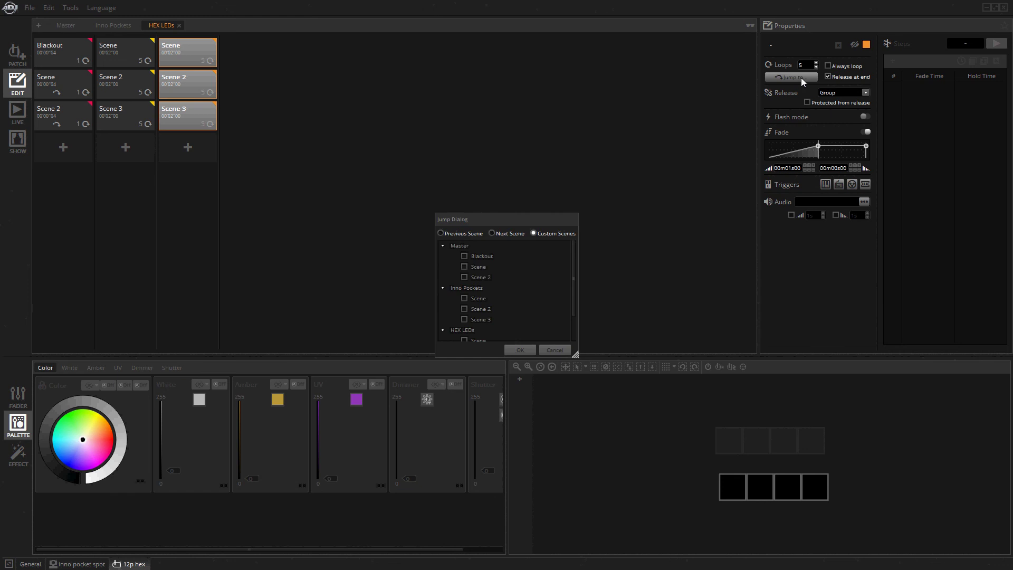
left_click(505, 234)
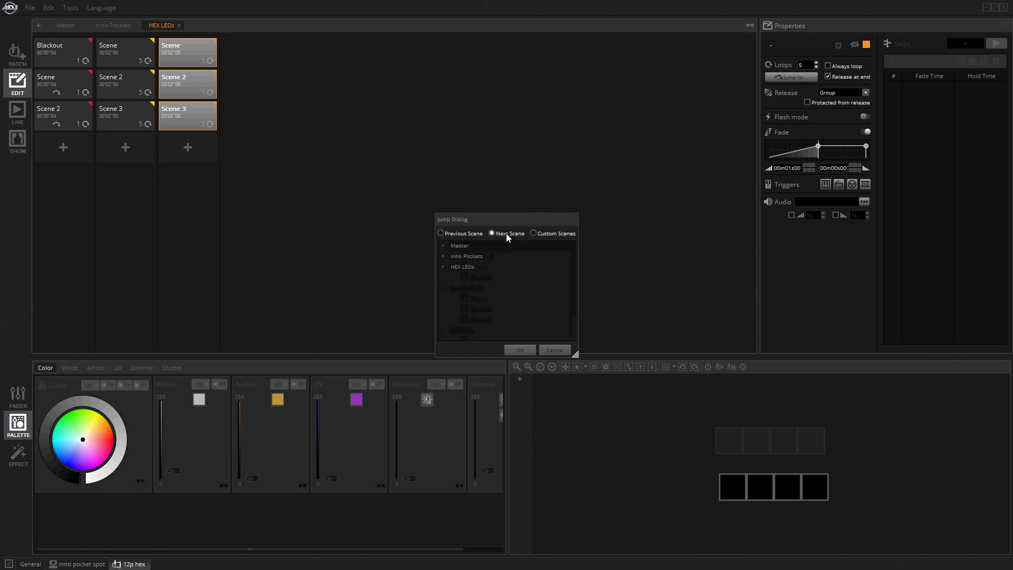
left_click(520, 350)
- Make the Inno Pockets scenes jump to the Next Scene, then return to Live playback
left_click(113, 25)
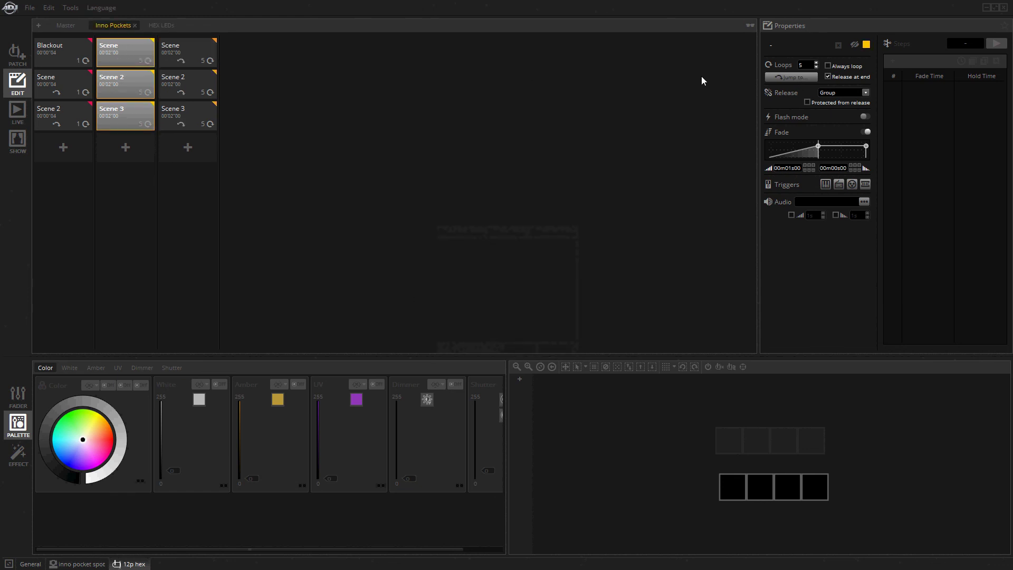
left_click(785, 78)
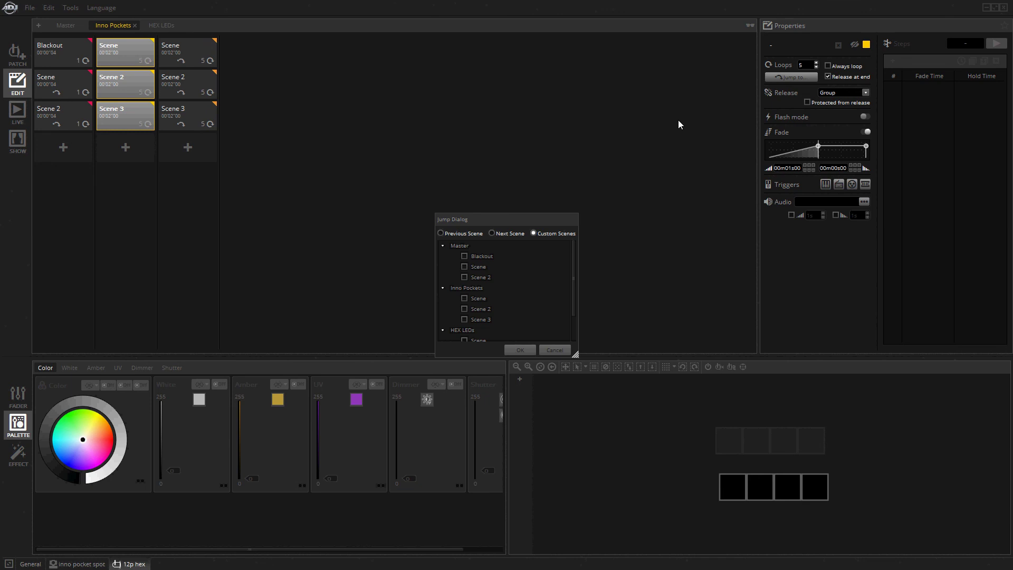
left_click(504, 234)
left_click(526, 352)
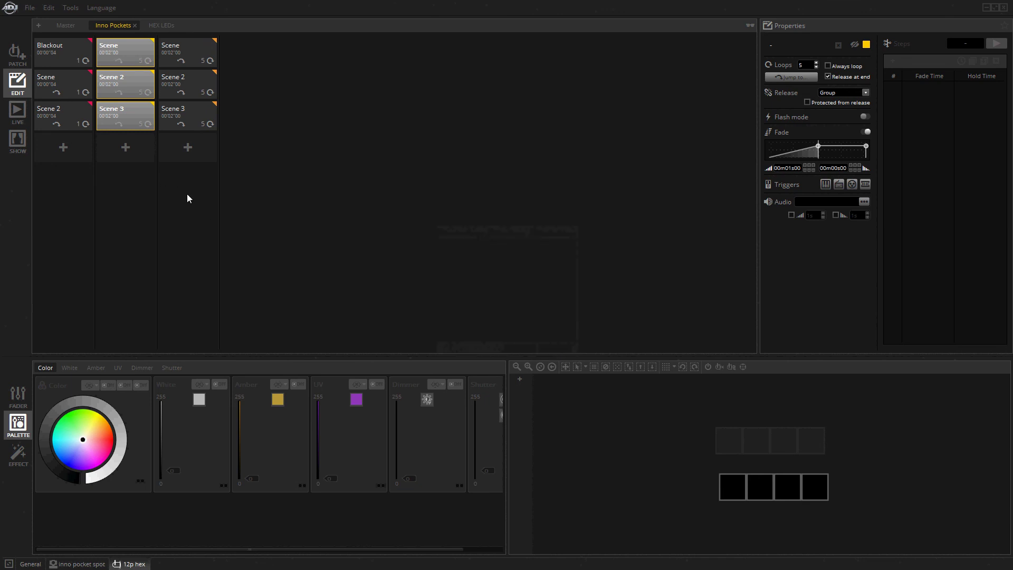
left_click(63, 27)
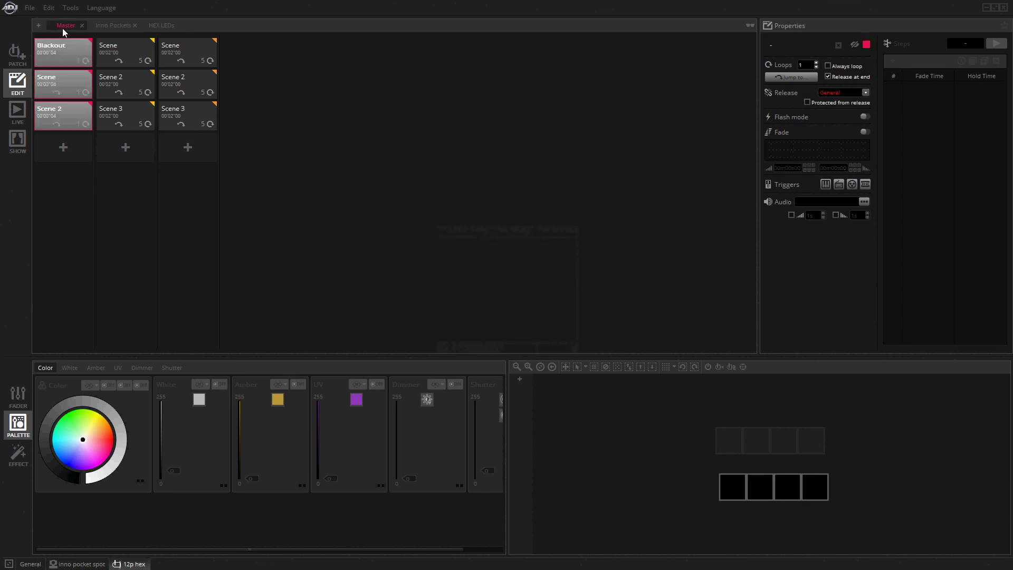
left_click(18, 111)
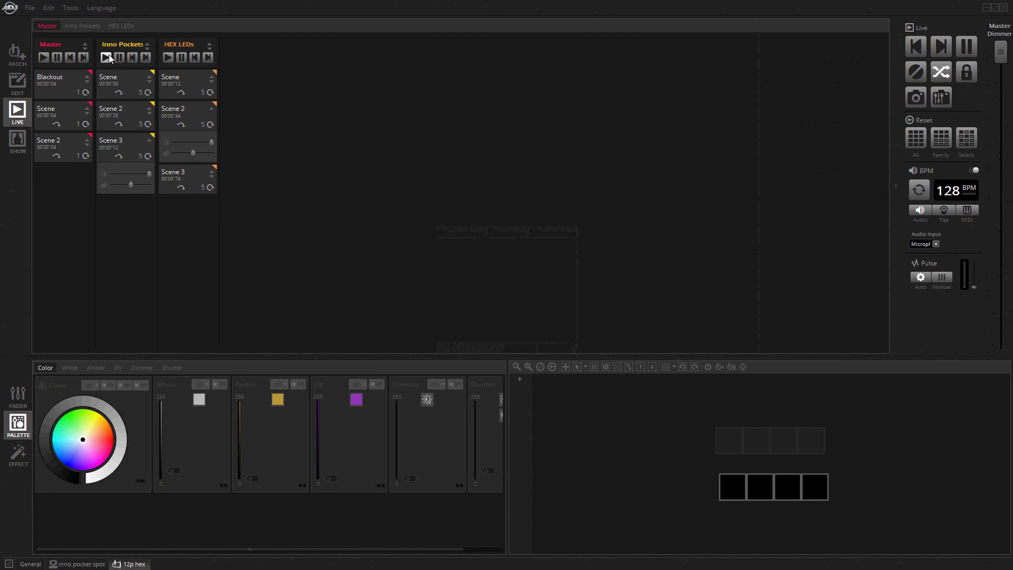
left_click(65, 113)
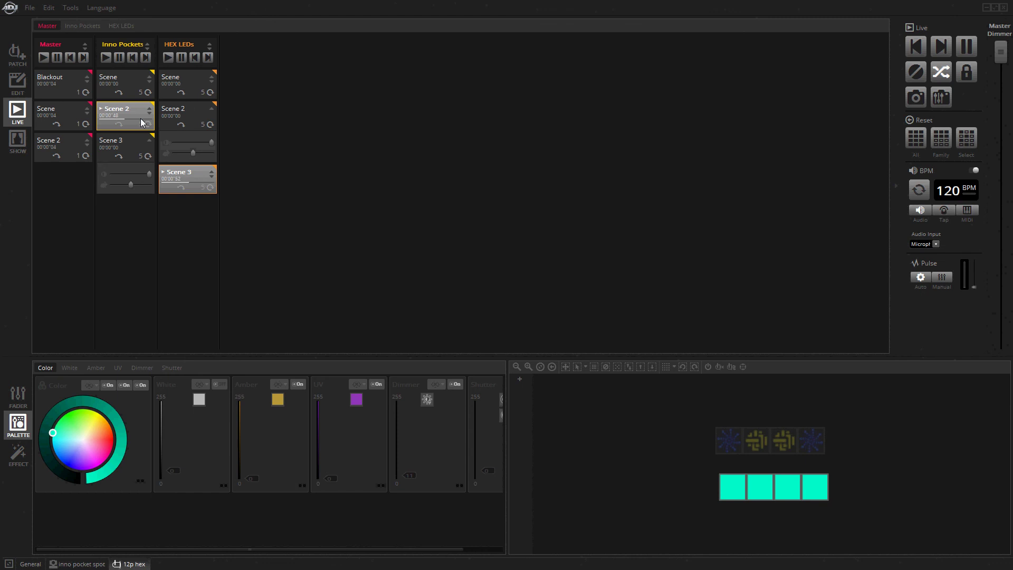
left_click(61, 85)
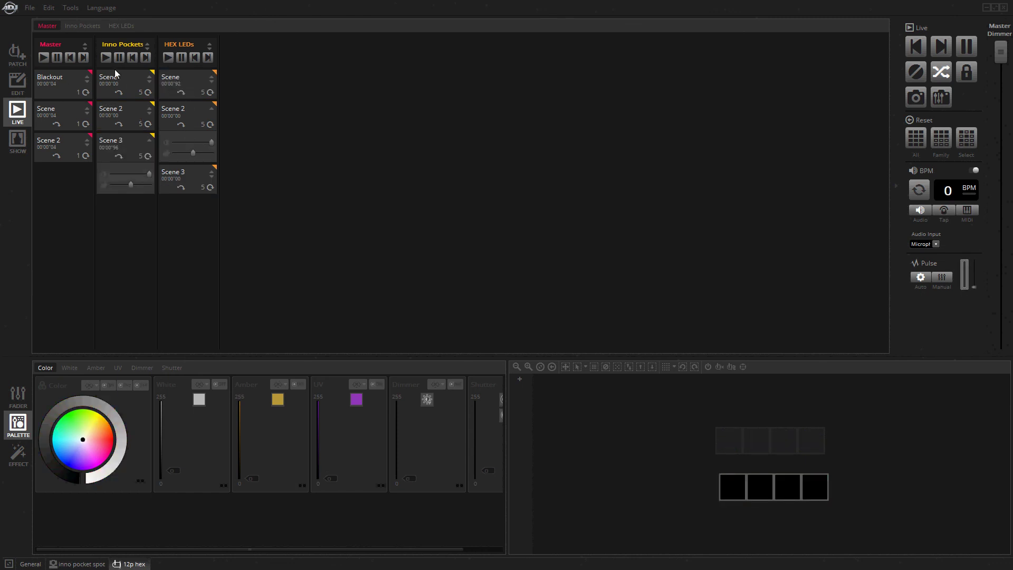
left_click(104, 57)
left_click(169, 60)
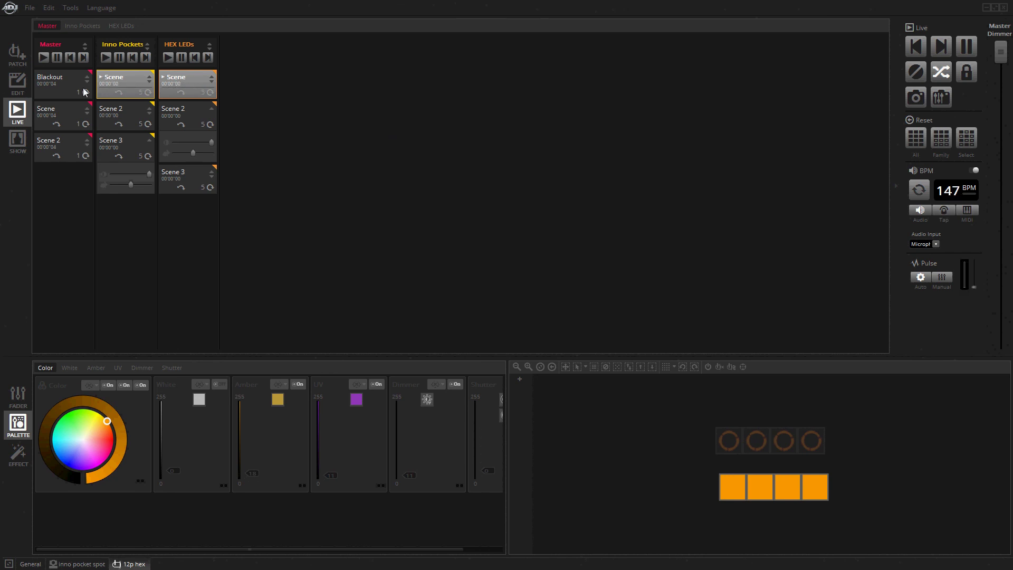
left_click(62, 74)
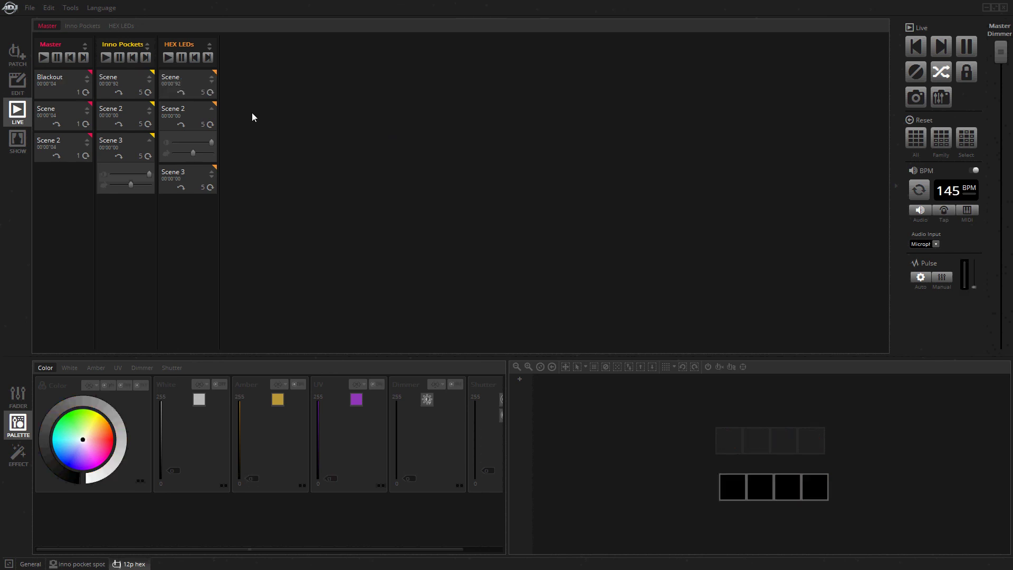